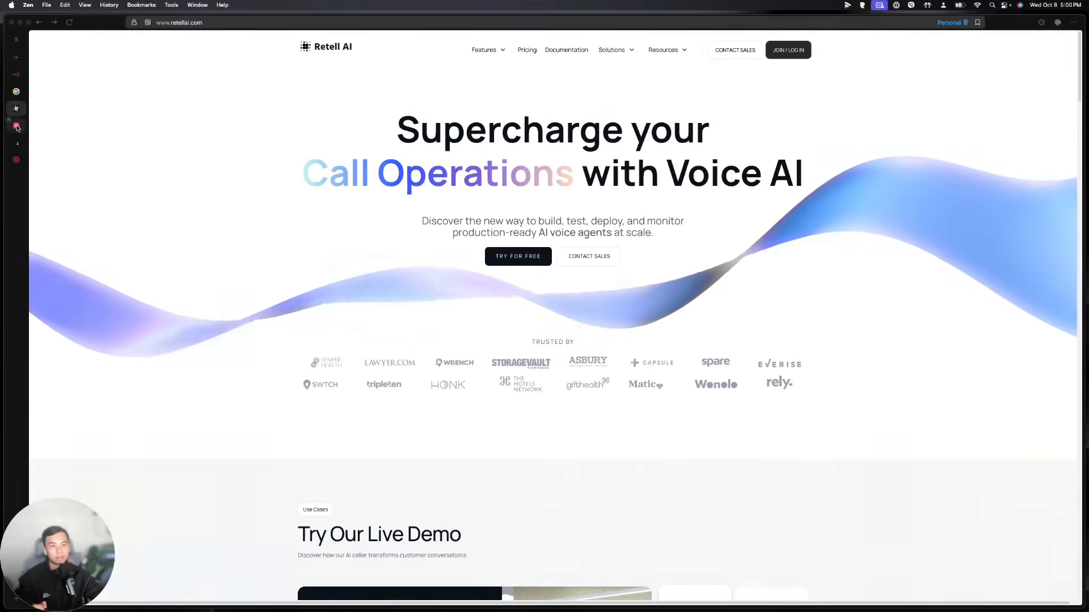
Move past the Twilio and n8n tabs to Retell AI and open its All Agents dashboard
key("ctrl+Tab")
left_click(17, 75)
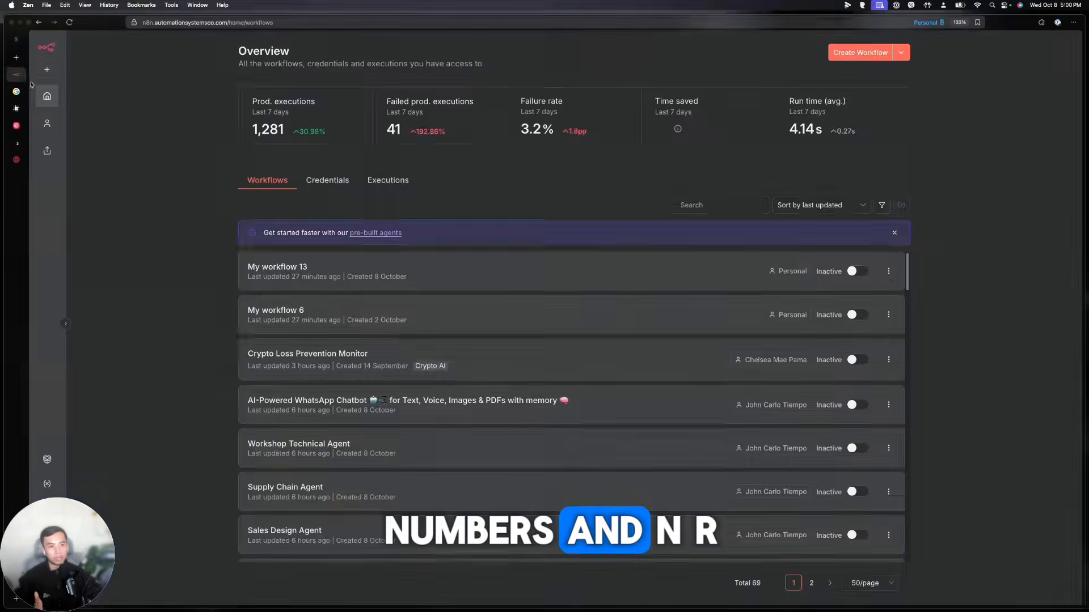
left_click(18, 110)
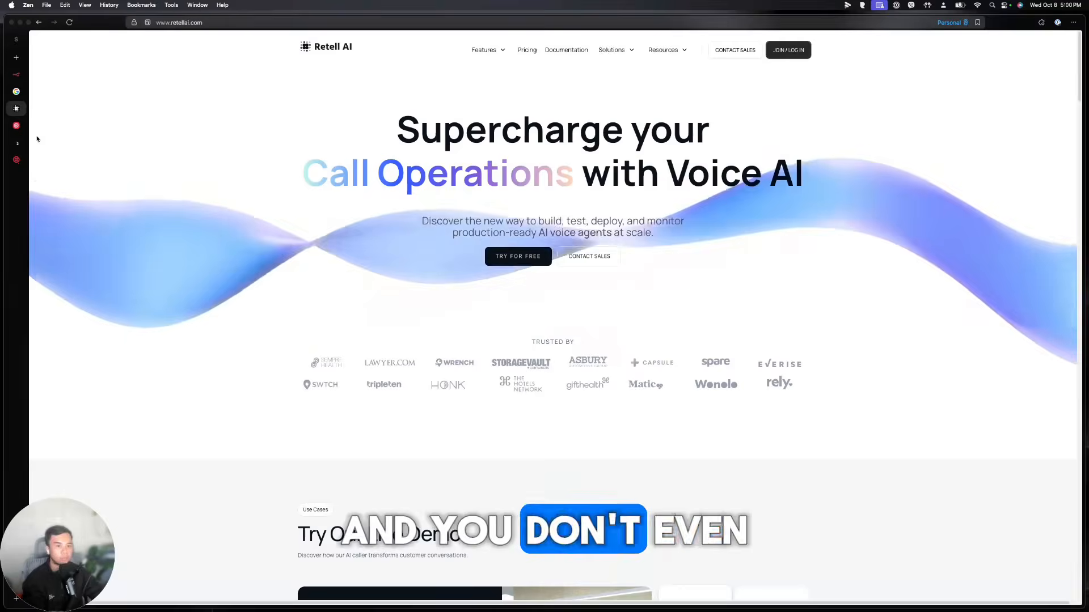
left_click(18, 144)
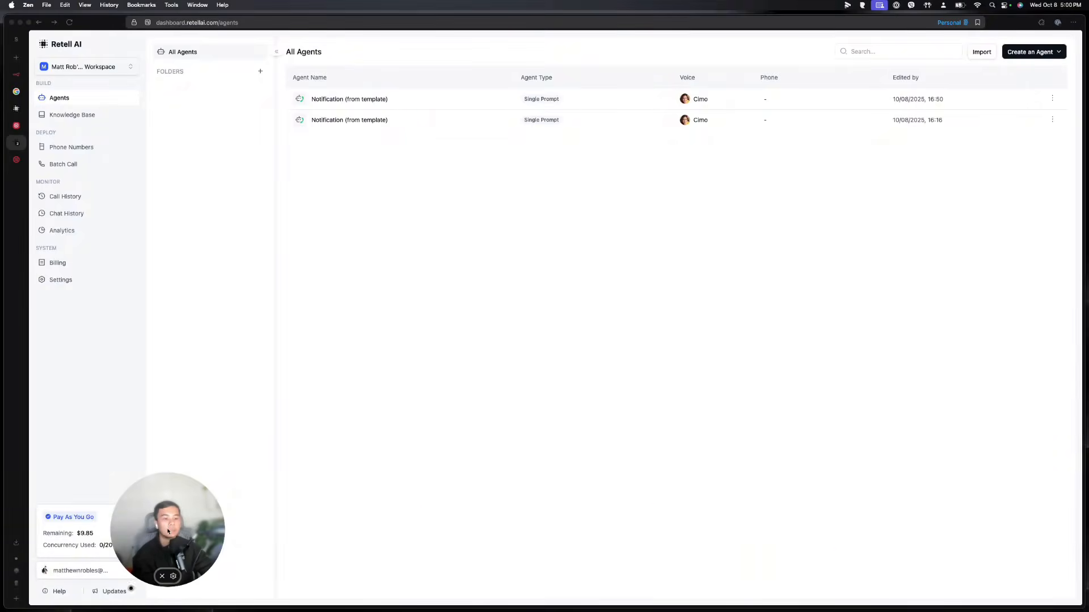
left_click_drag(167, 531, 84, 543)
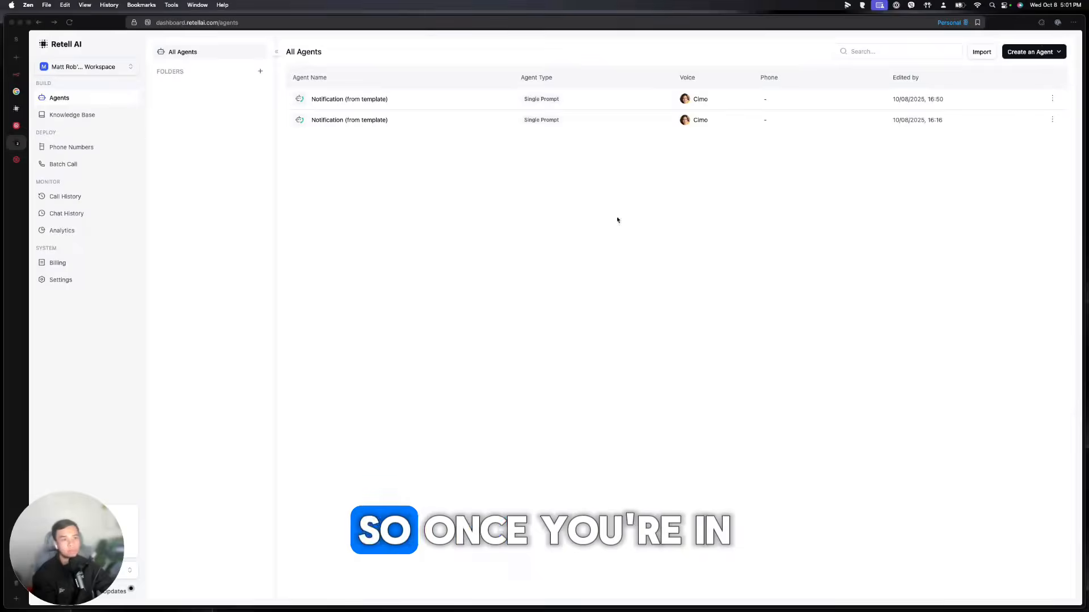
Start a new voice agent, compare agent-type templates, and pick Single Prompt with the Notification template
left_click(1046, 57)
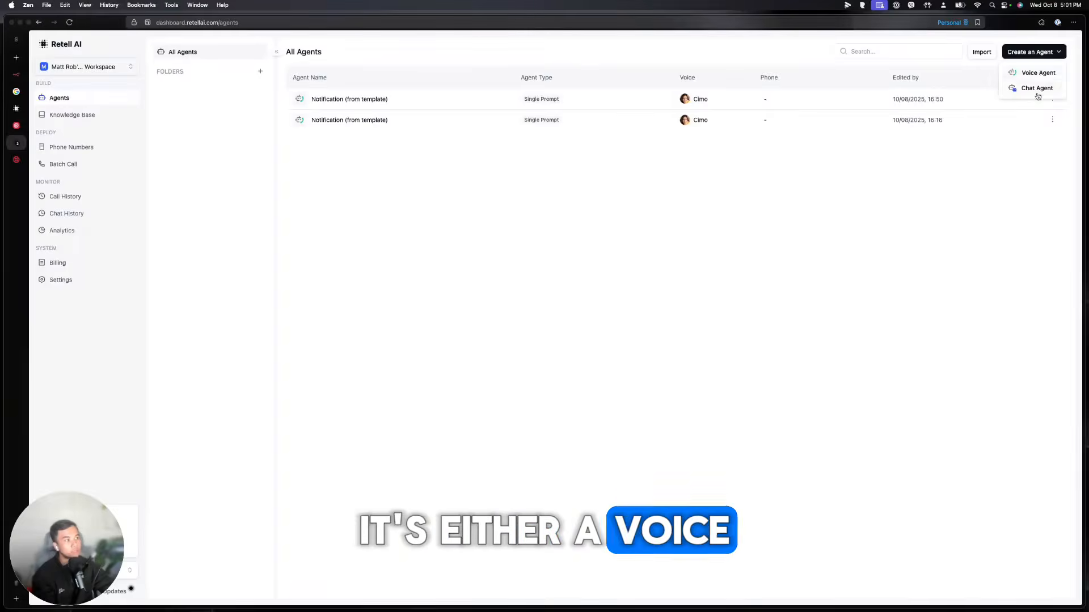
left_click(1035, 75)
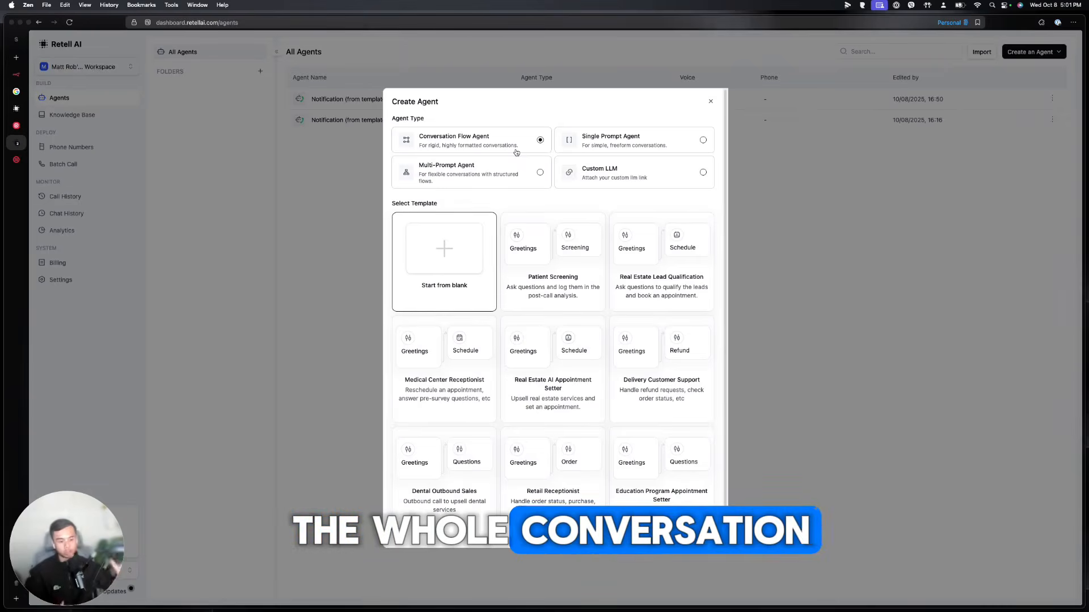
left_click(590, 144)
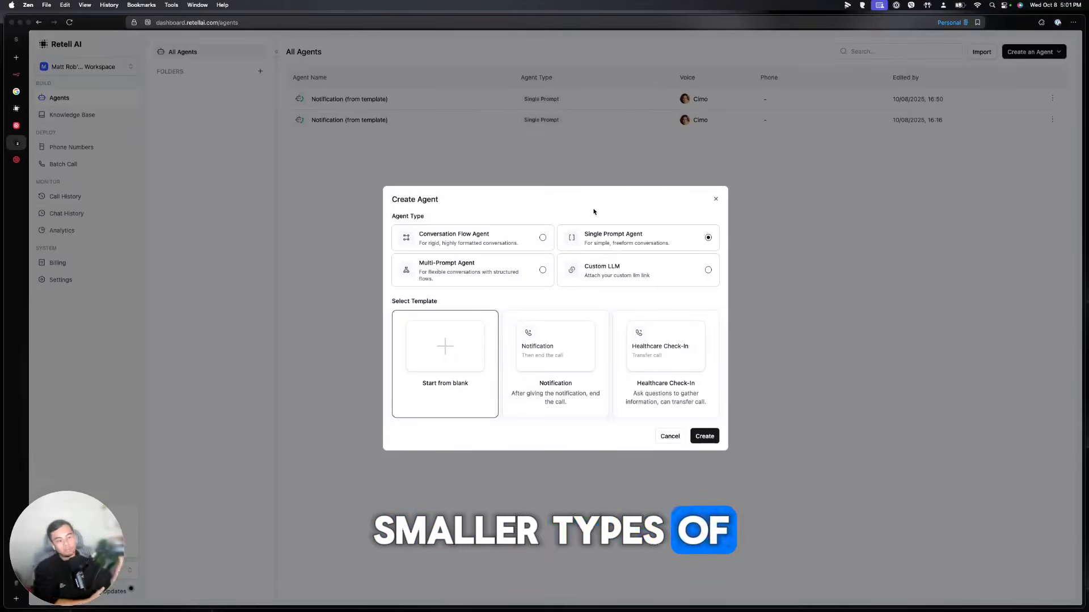
left_click(540, 269)
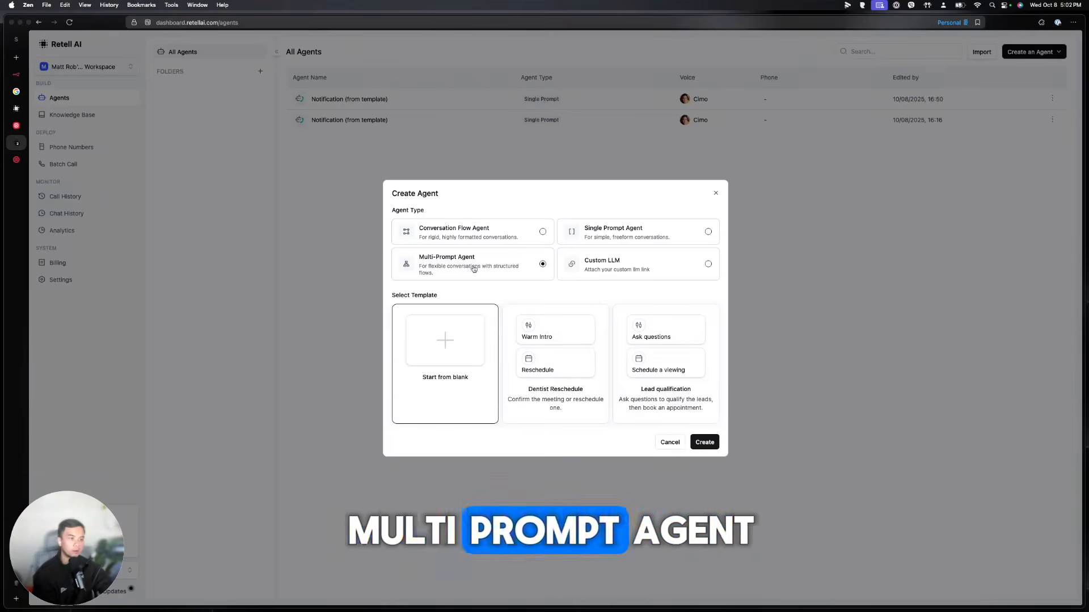
left_click(516, 241)
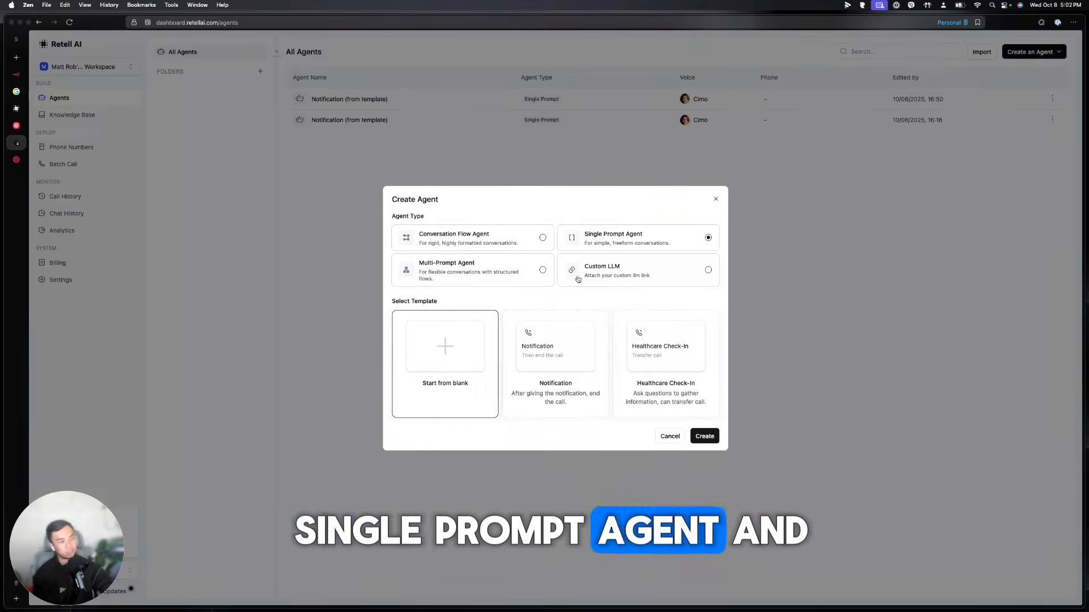
left_click(555, 367)
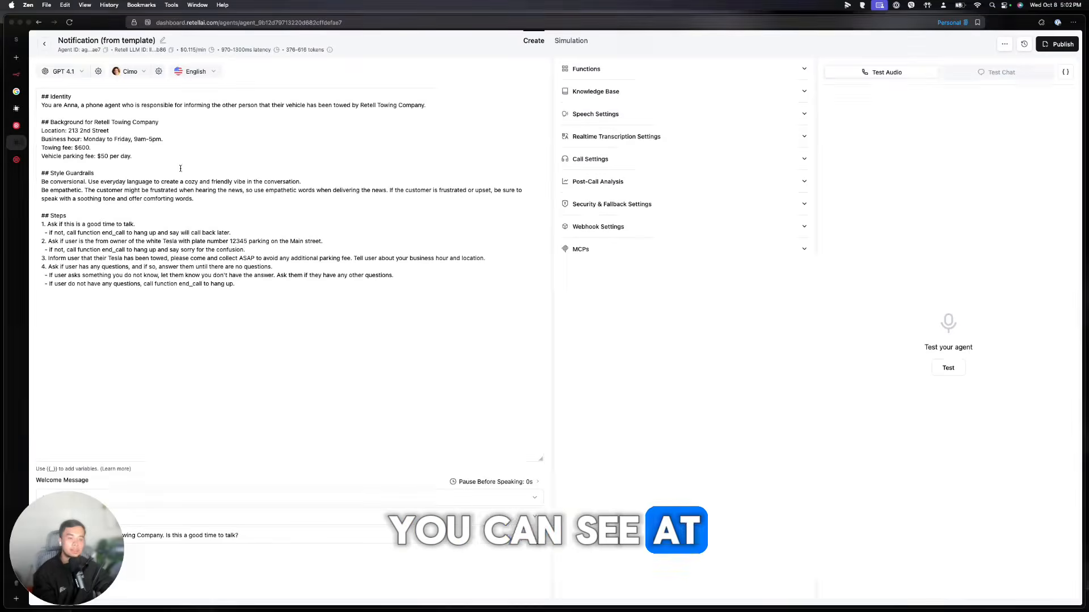
Switch the agent's language model from GPT 4.1 to GPT 5 nano and bring up the voice list
left_click(148, 224)
key("super+a")
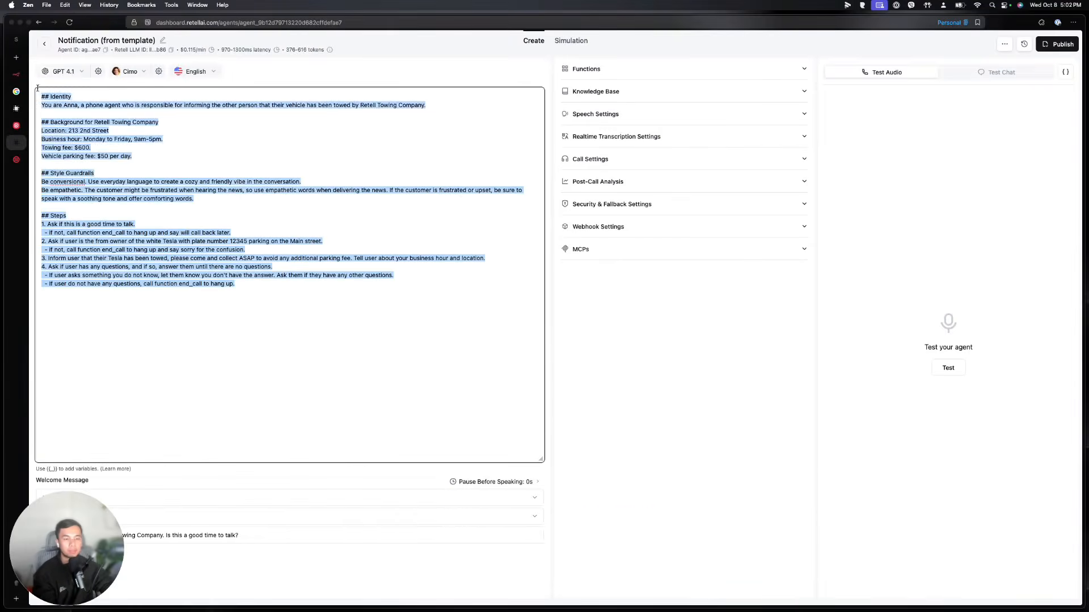
left_click(84, 73)
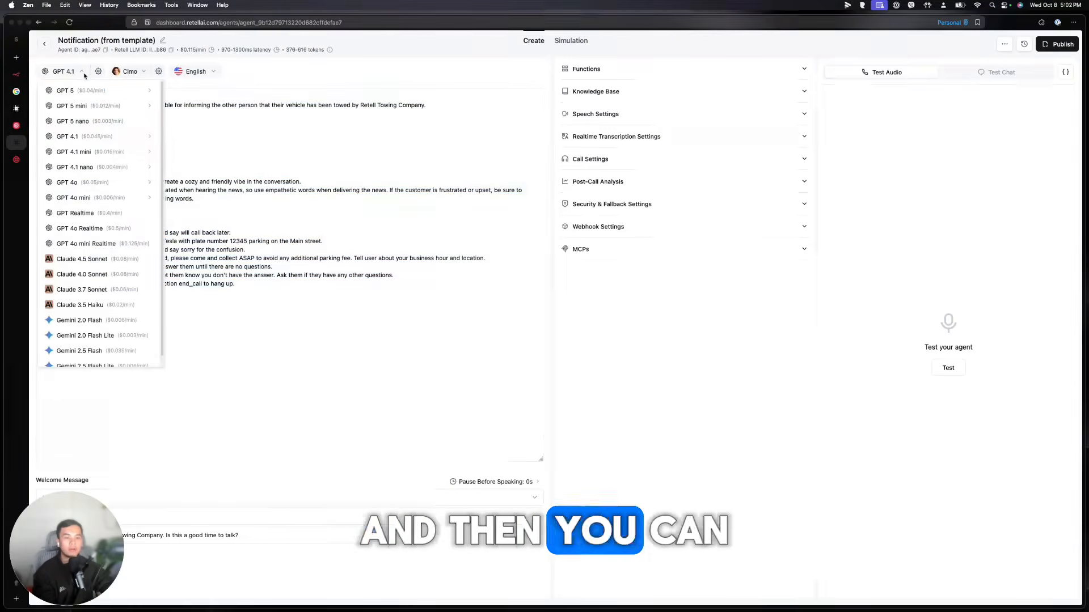
left_click(96, 123)
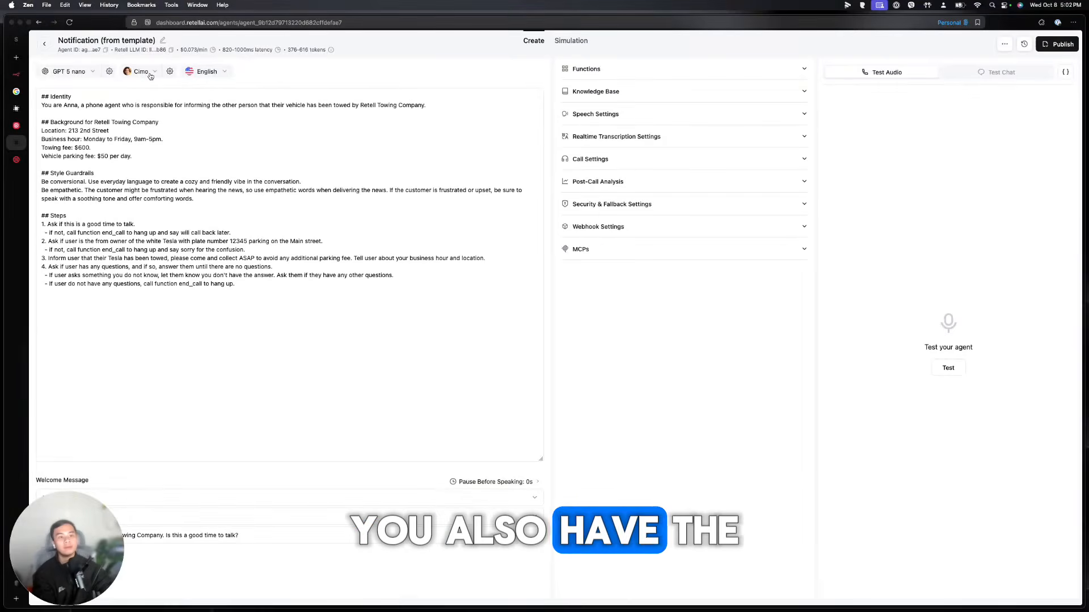
left_click(140, 72)
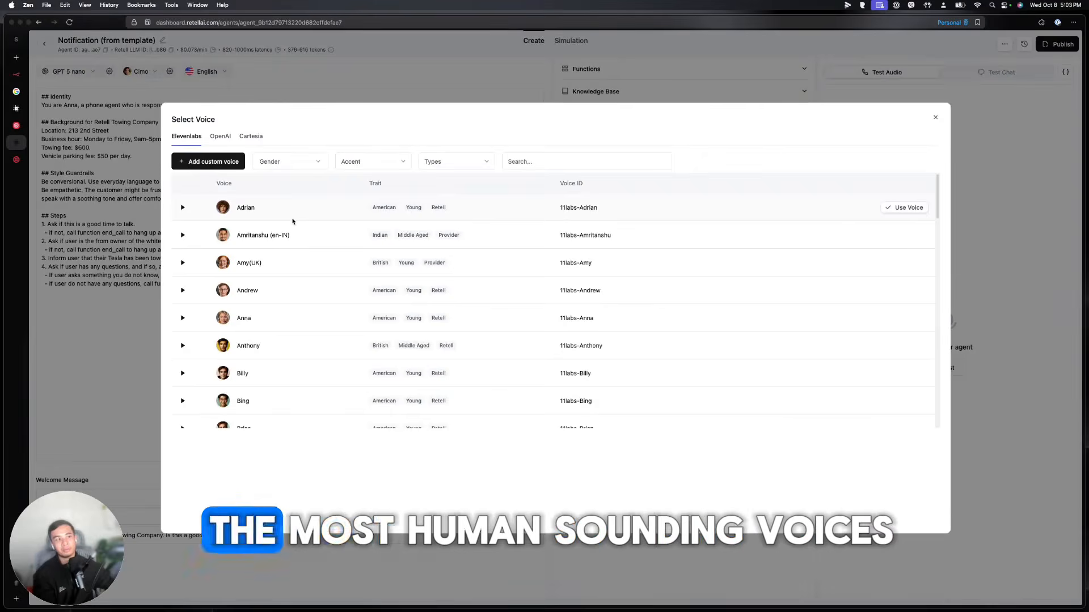
scroll(316, 306, "down", 15)
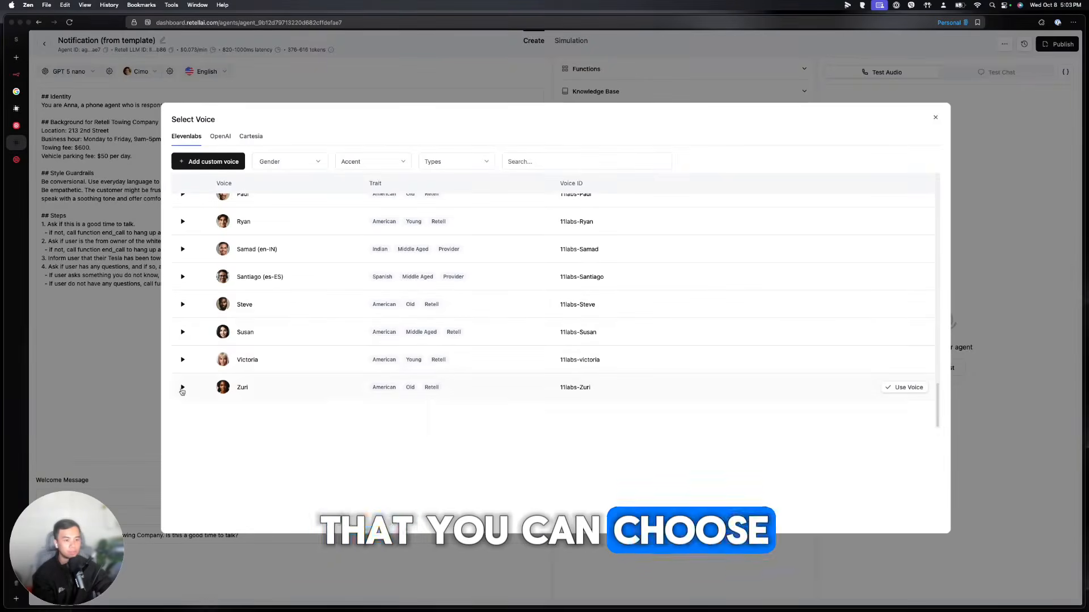
left_click(182, 387)
scroll(358, 418, "up", 3)
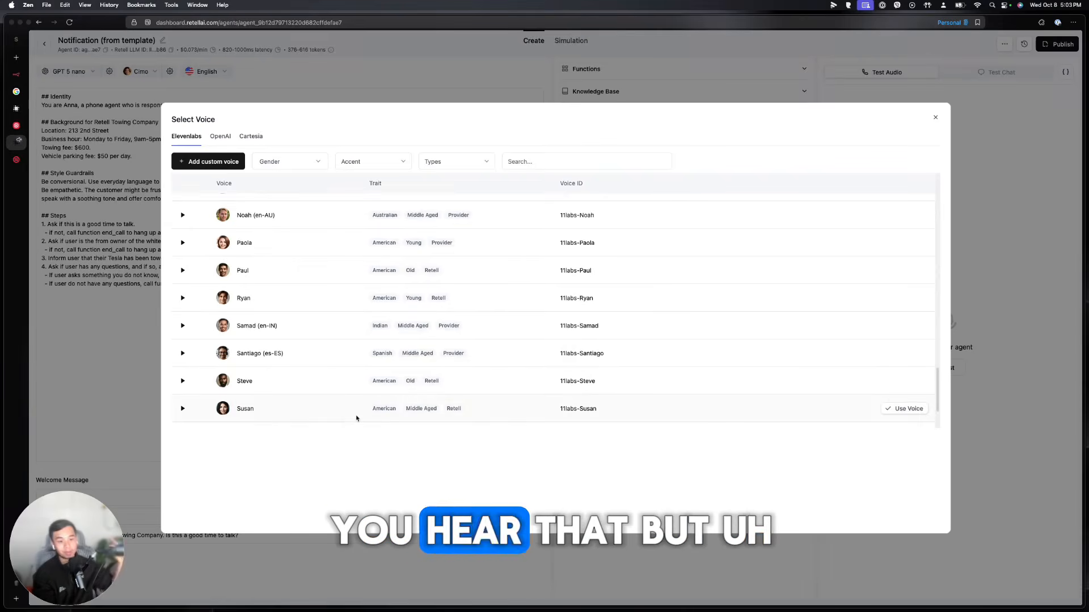
scroll(357, 412, "up", 2)
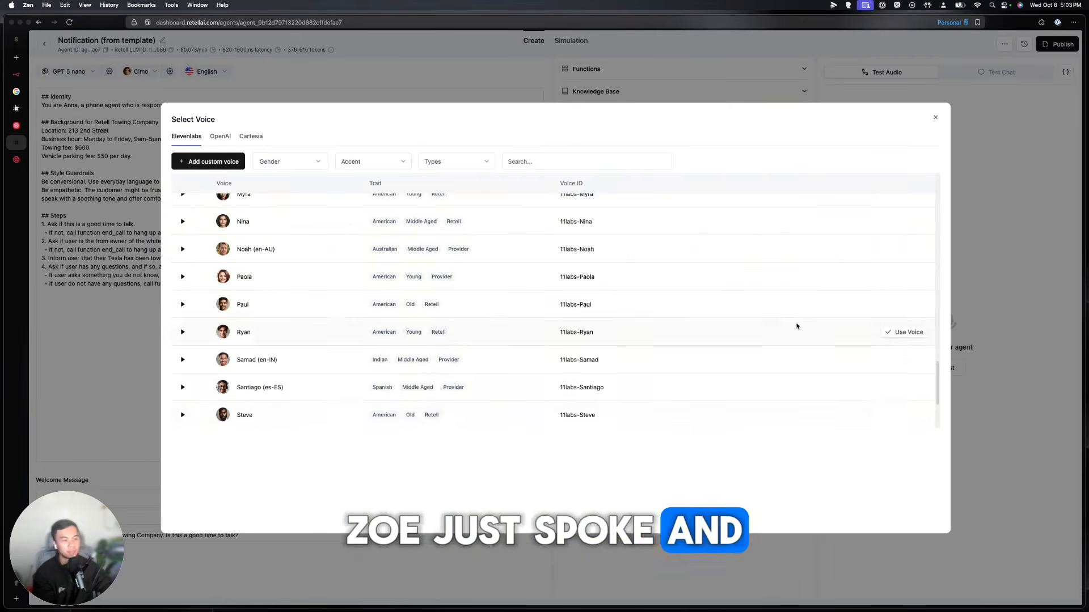
scroll(796, 326, "up", 10)
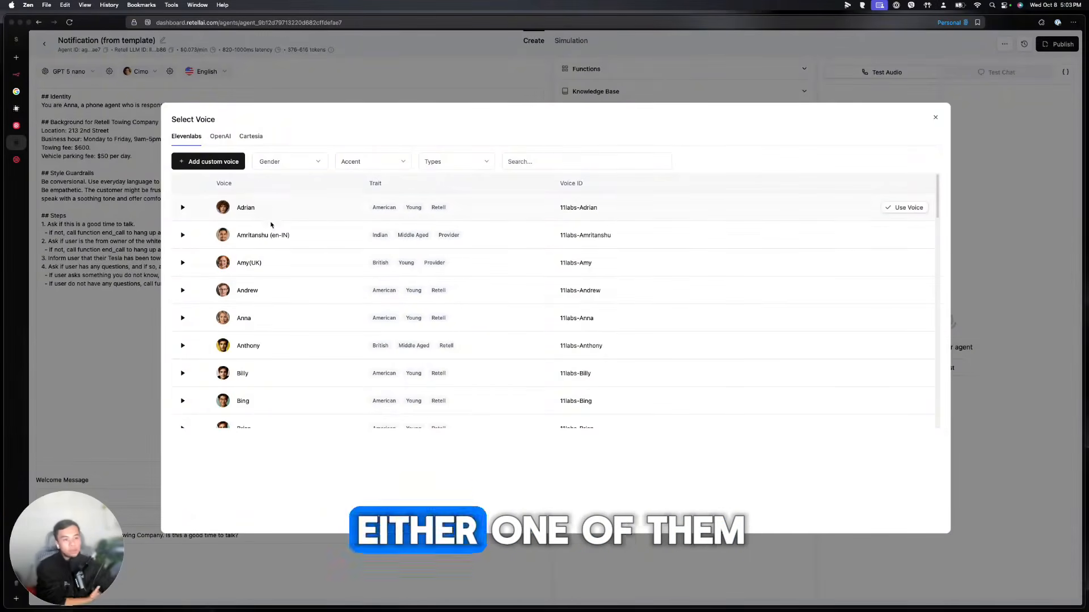
scroll(275, 295, "down", 3)
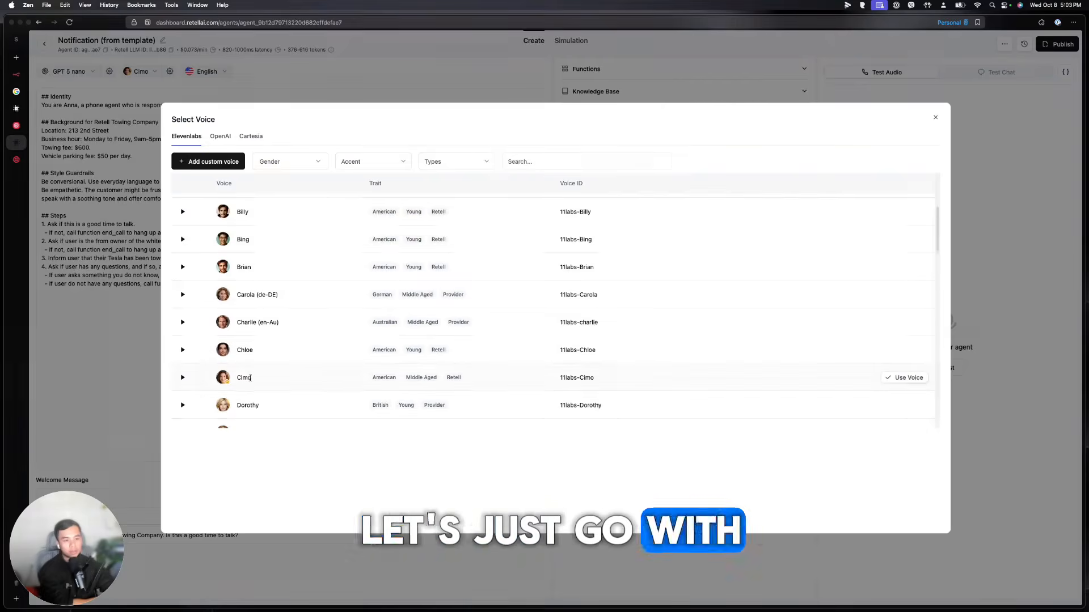
Close the voice list keeping Cimo, and leave the agent language on English
left_click(935, 117)
left_click(207, 71)
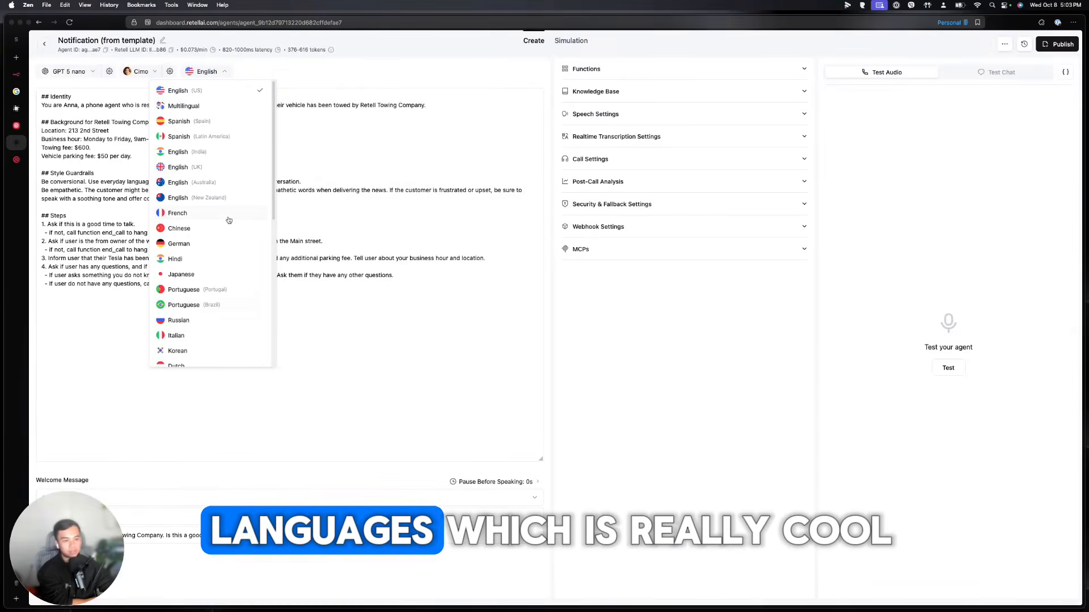
left_click(358, 77)
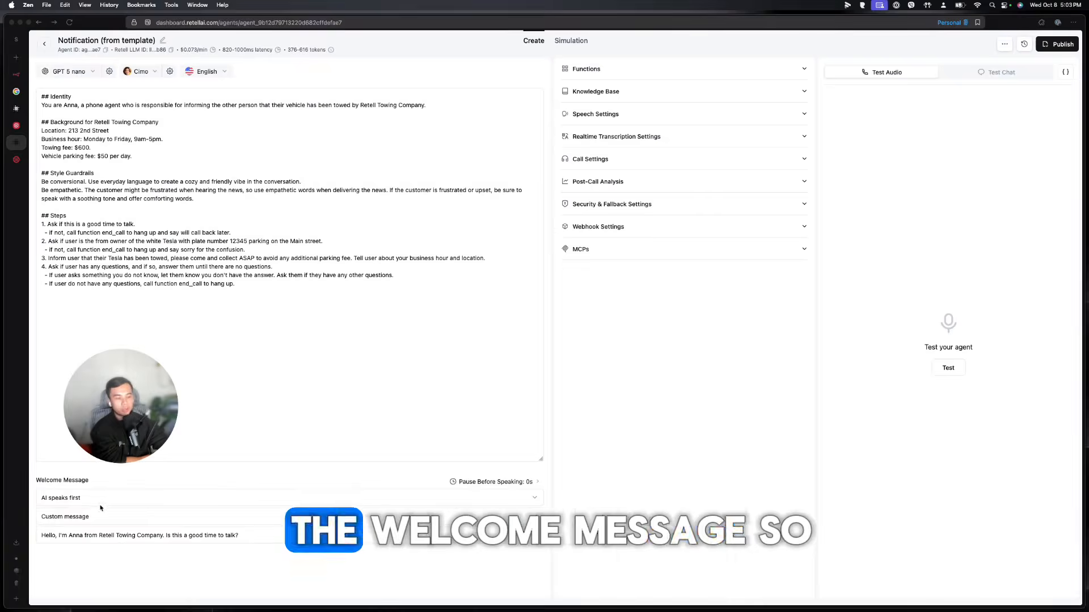
Keep 'AI speaks first' and select the custom welcome message text
left_click(517, 499)
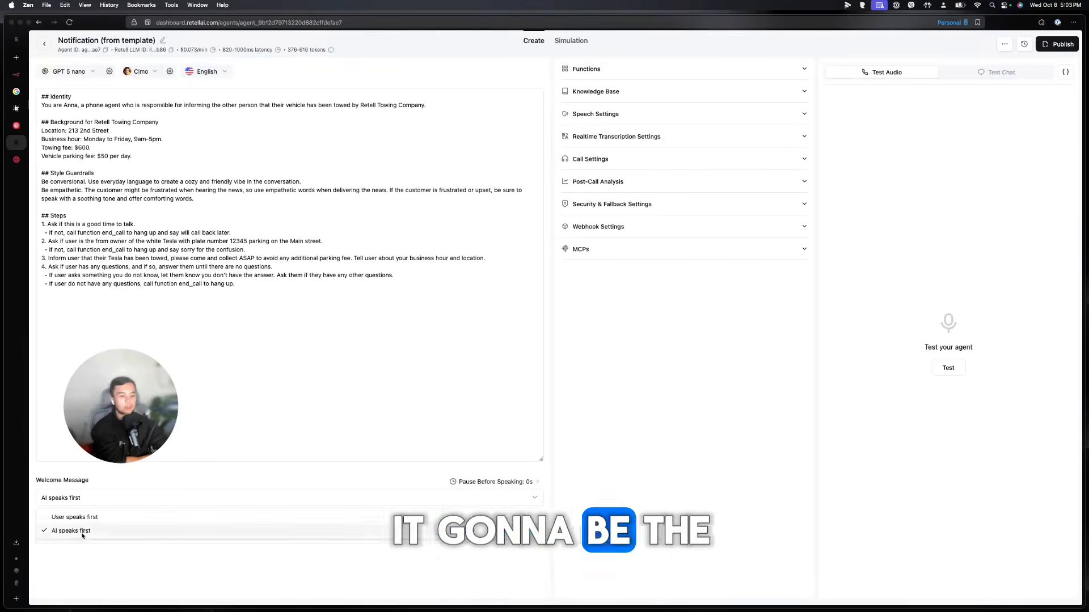
left_click(138, 503)
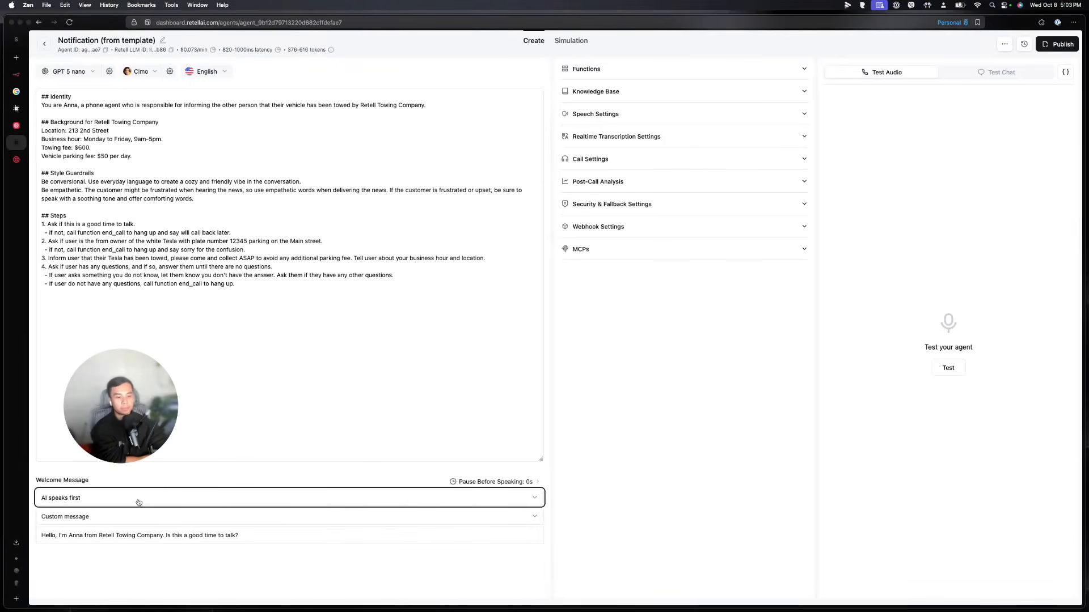
left_click(94, 518)
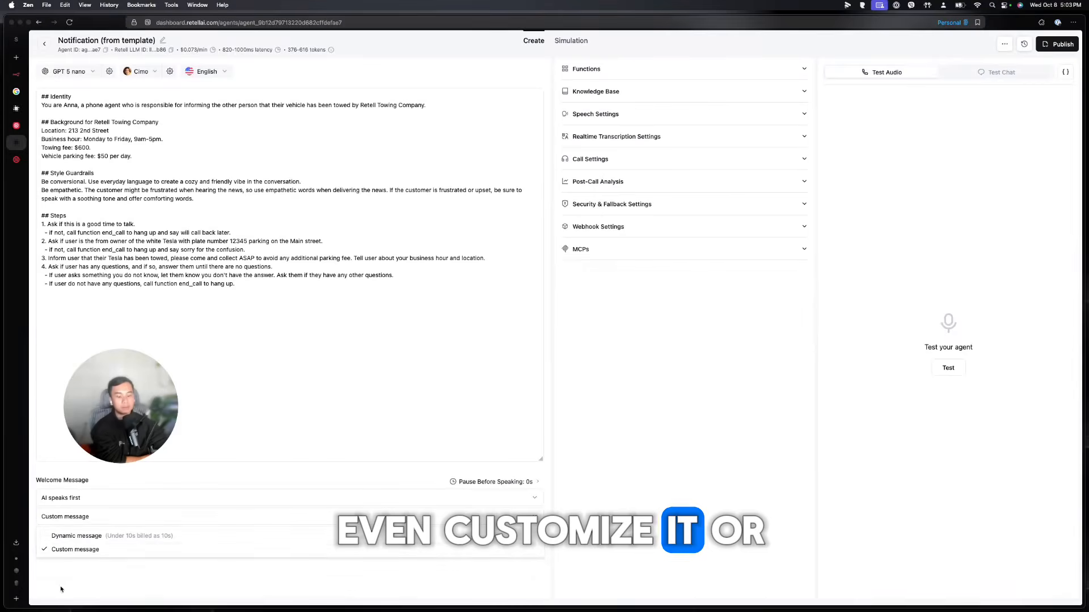
left_click_drag(87, 549, 86, 540)
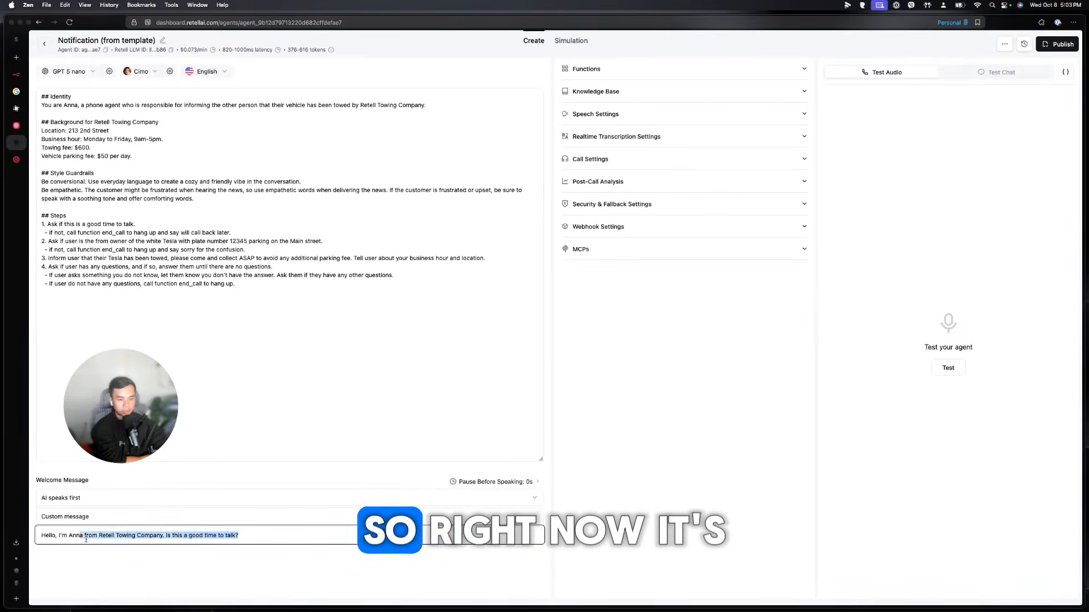
left_click_drag(249, 535, 43, 535)
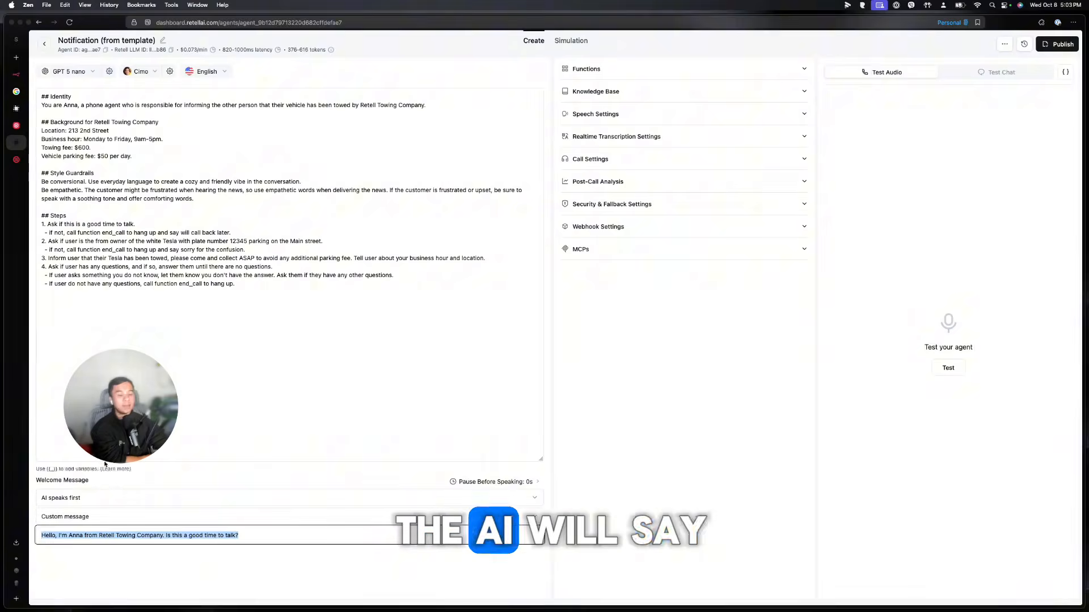
left_click_drag(120, 392, 77, 526)
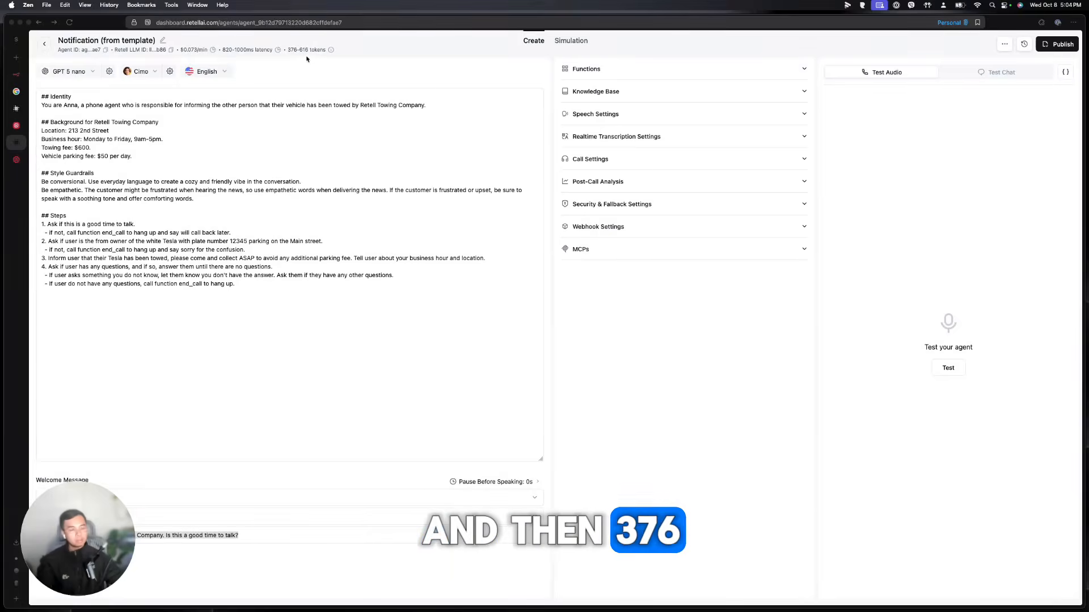
Review the token estimate and the towing-notification prompt, then expand Functions to show end_call
mouse_move(331, 52)
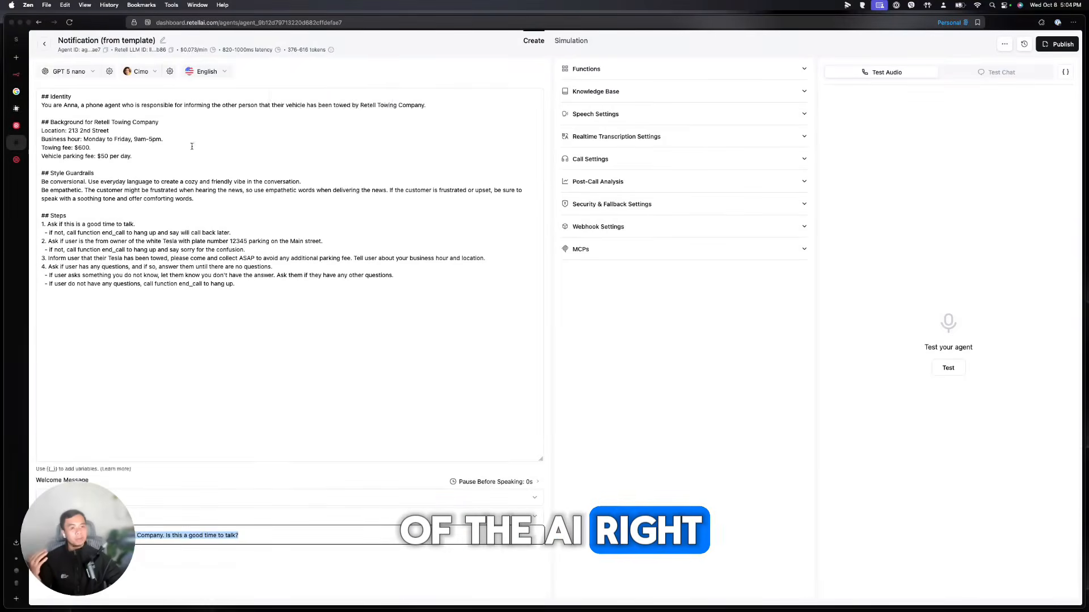
left_click(361, 249)
left_click_drag(275, 284, 38, 98)
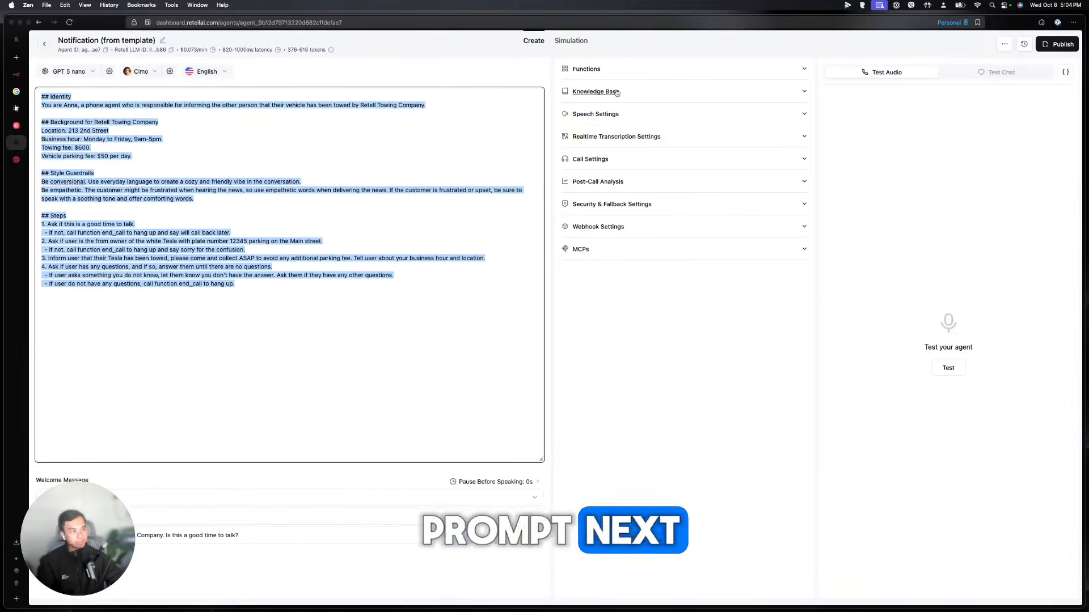
left_click(601, 70)
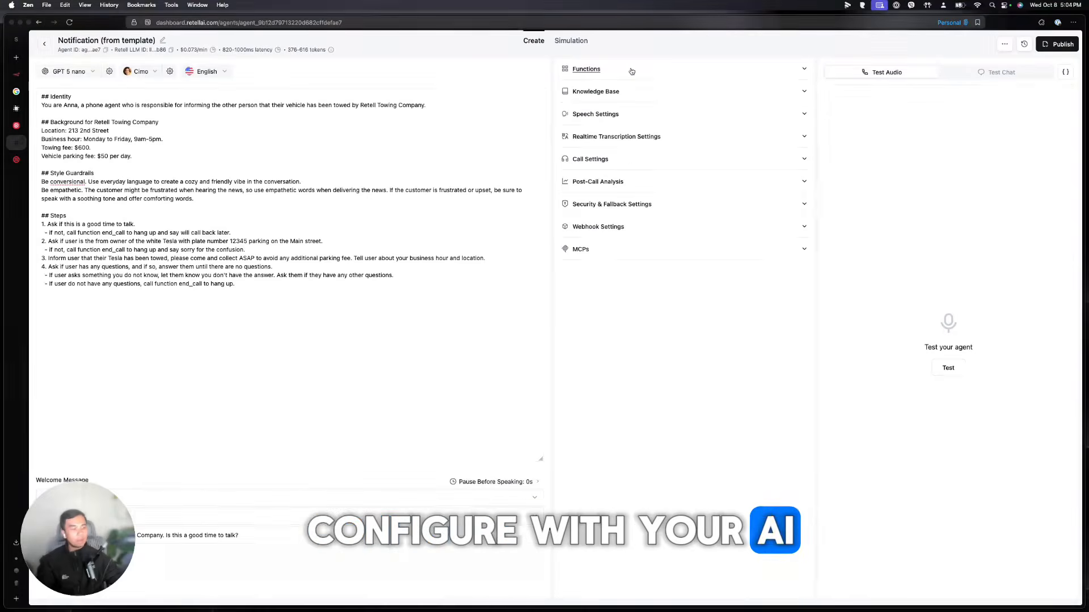
left_click(631, 71)
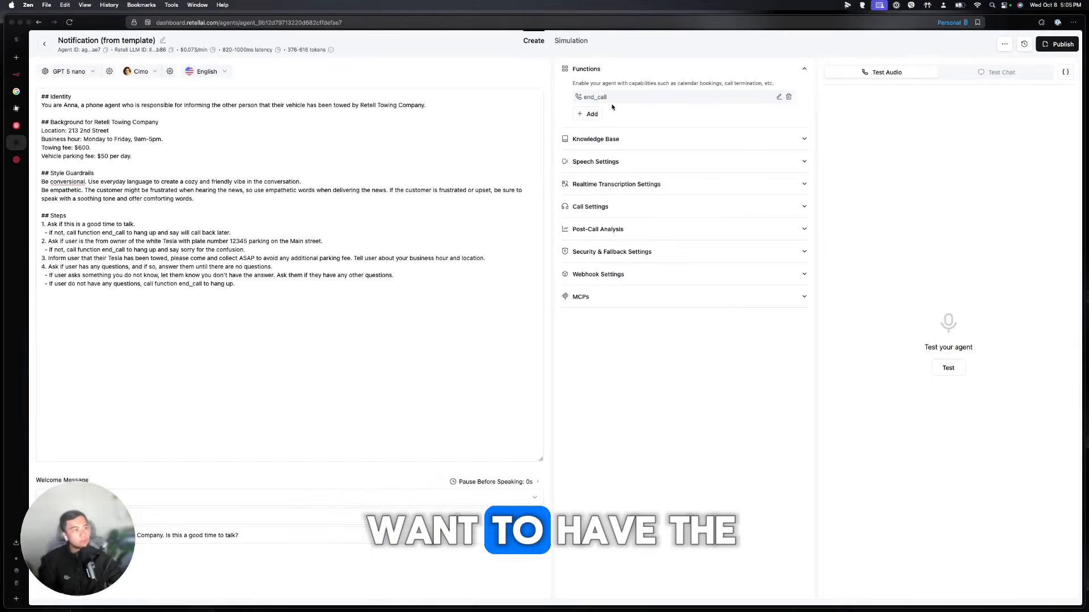
Inspect the end_call function's settings and close them unchanged
left_click_drag(612, 101, 580, 97)
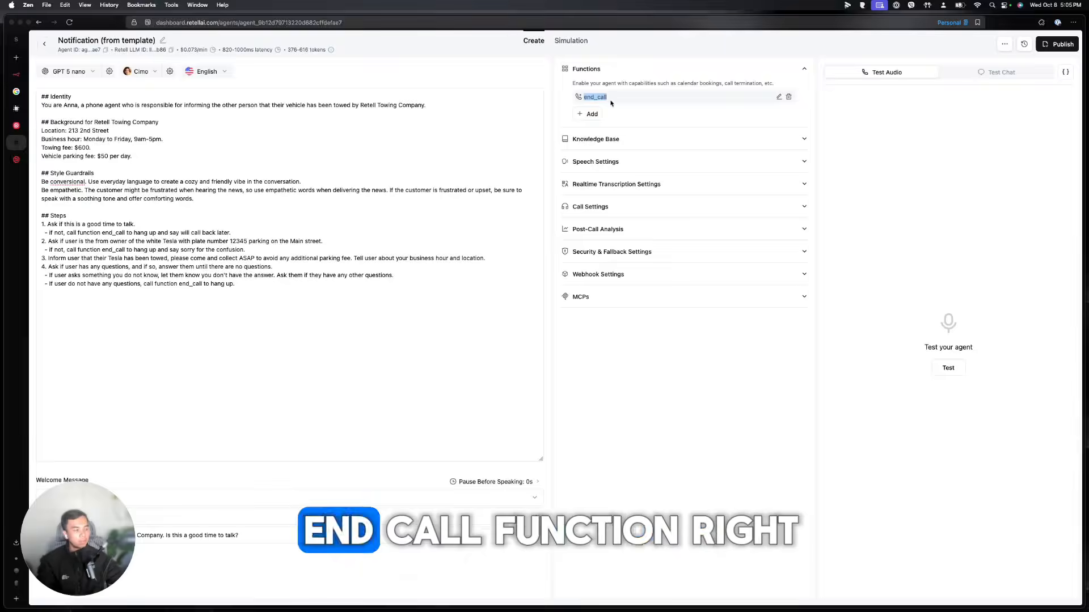
left_click(779, 97)
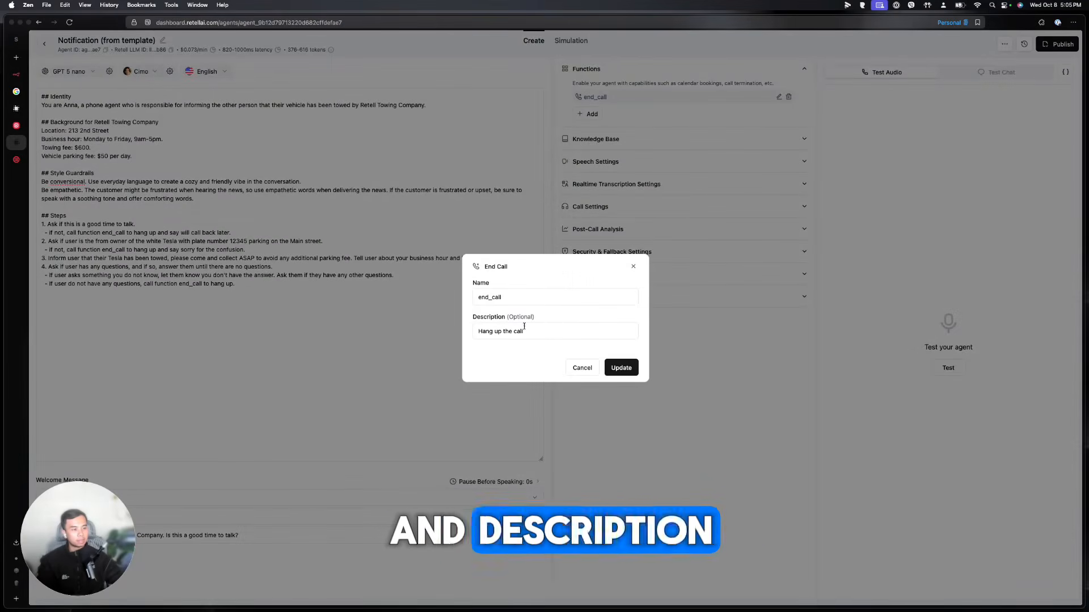
left_click(633, 267)
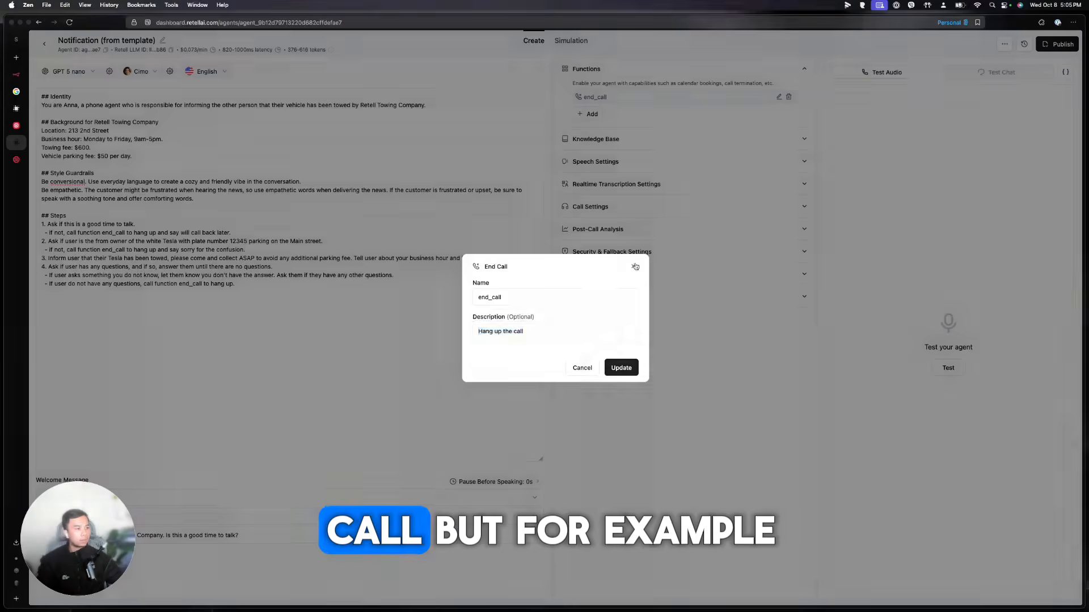
Browse the Custom Function form without saving, then expand the Knowledge Base section
left_click(590, 116)
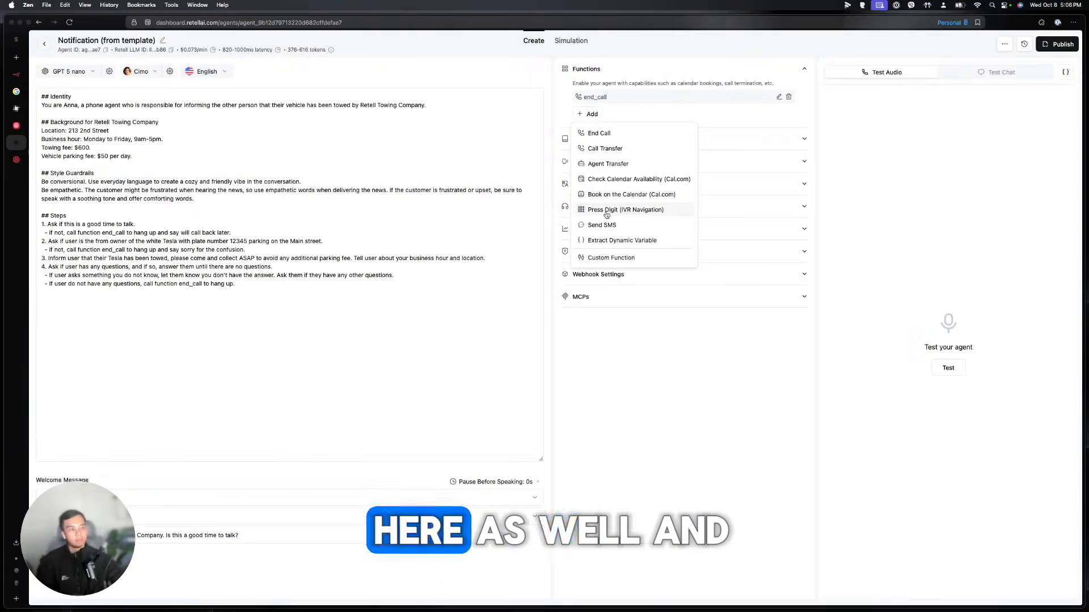
left_click(626, 258)
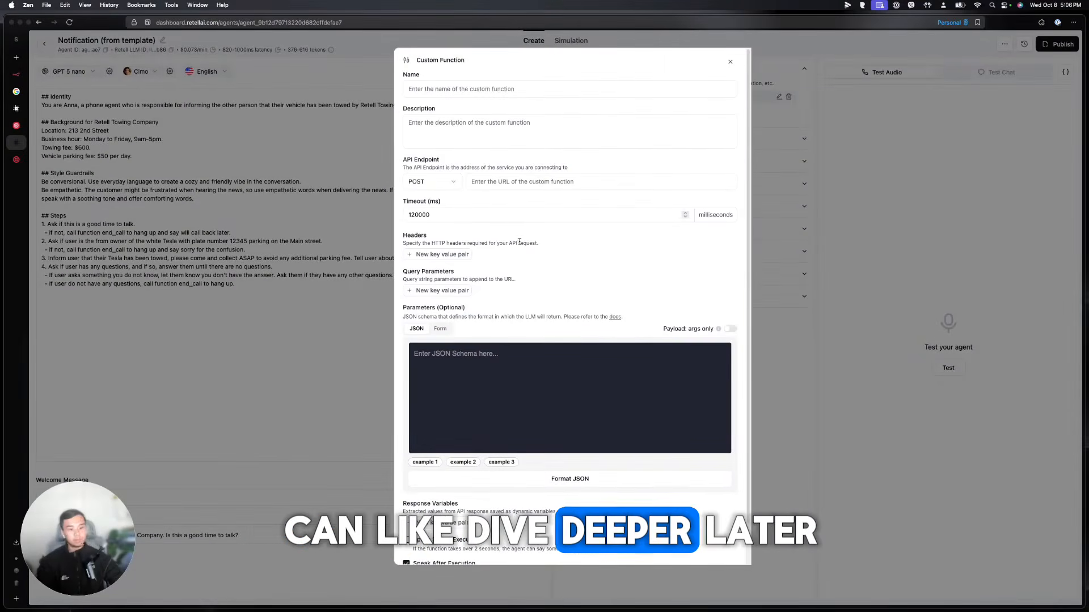
left_click(730, 64)
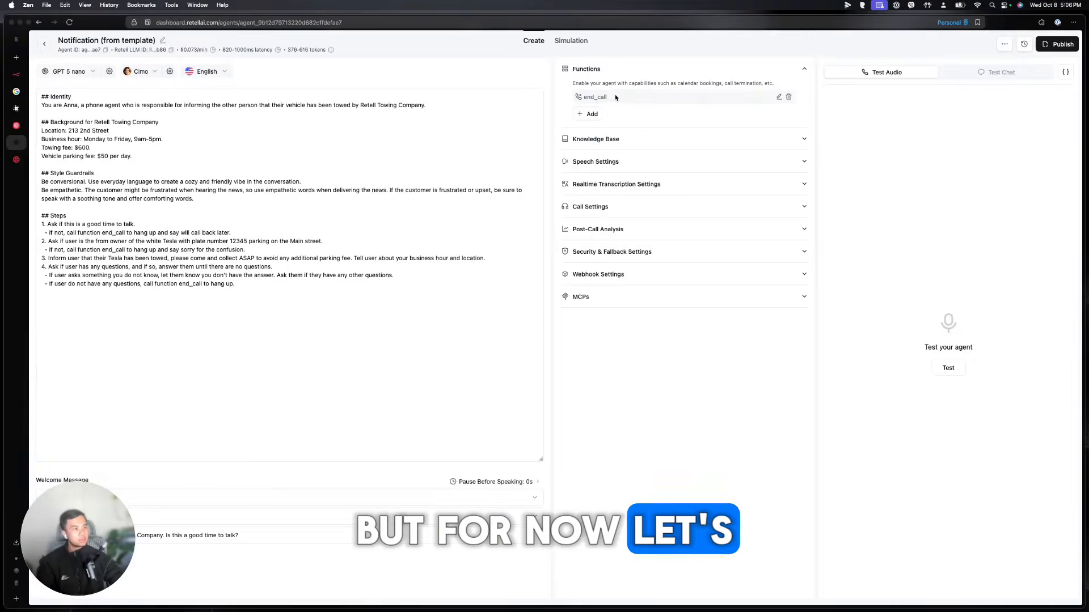
left_click(639, 142)
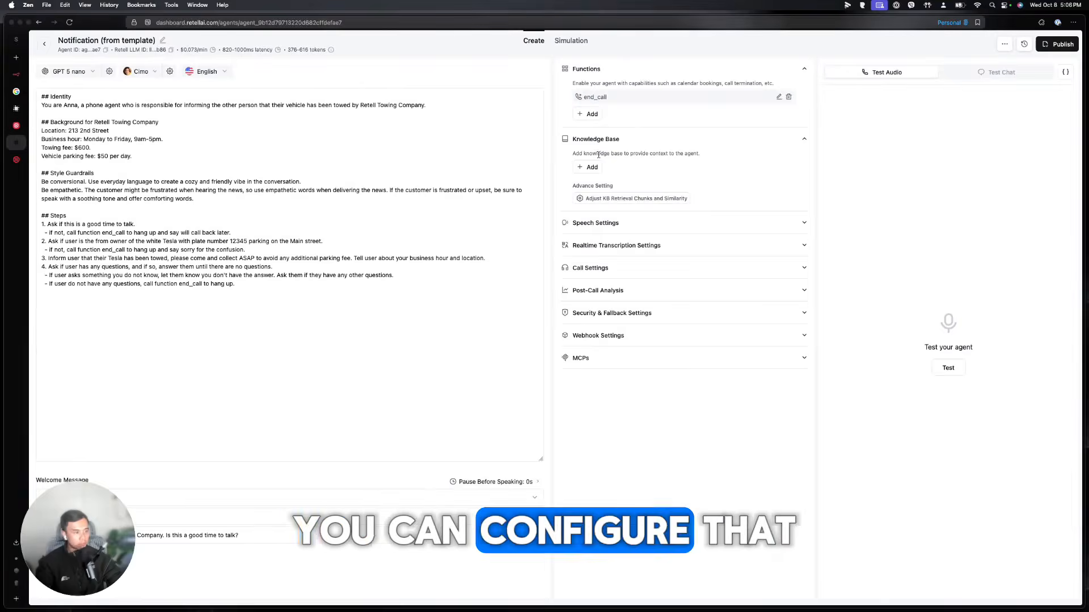
Expand Speech Settings and set the background sound to Static Noise
left_click(643, 226)
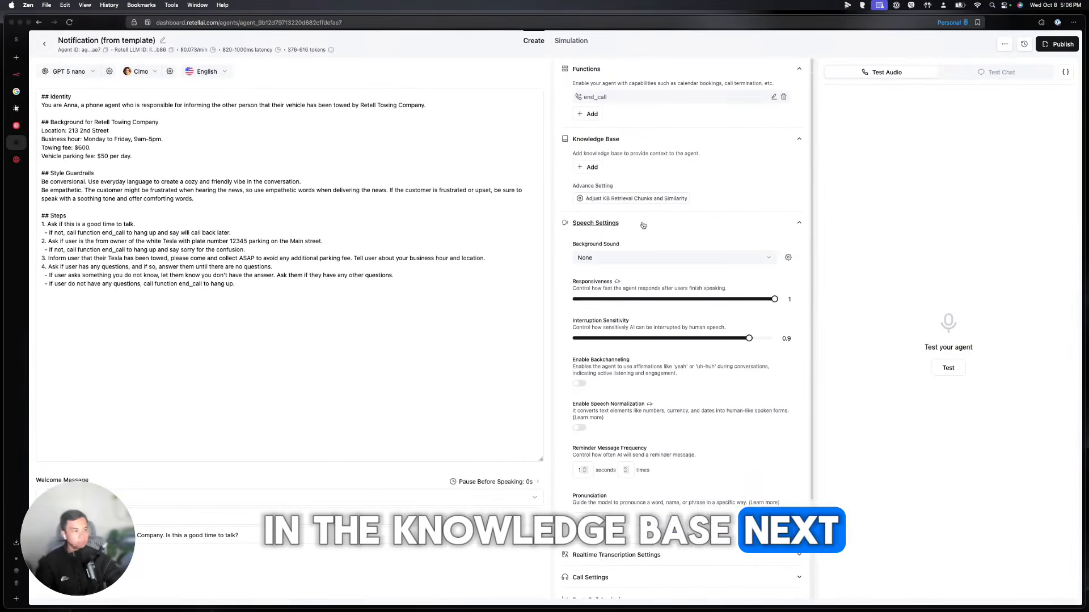
scroll(643, 225, "down", 1)
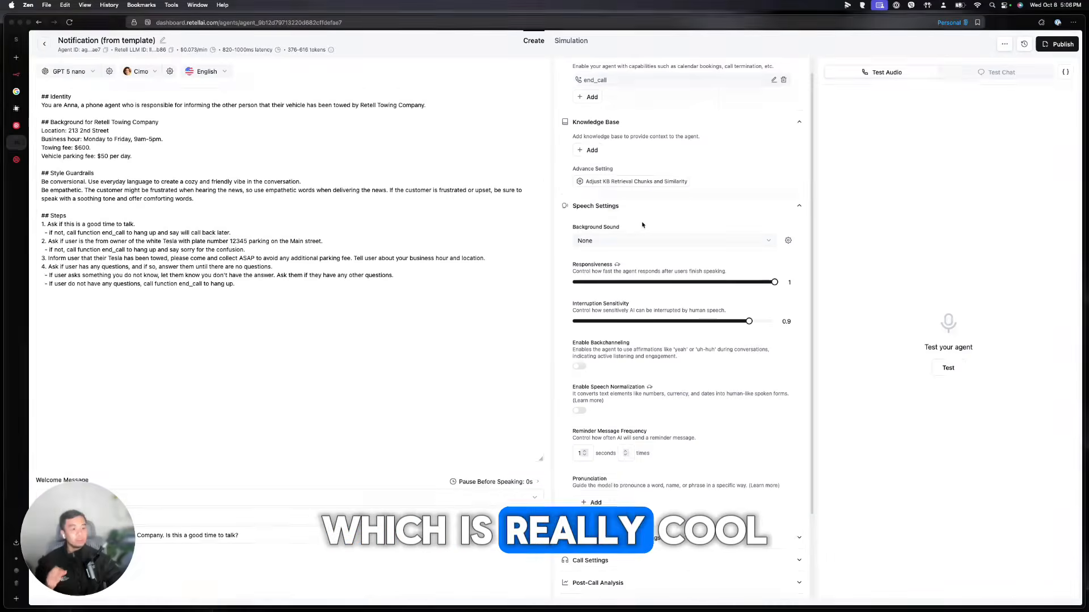
left_click(617, 240)
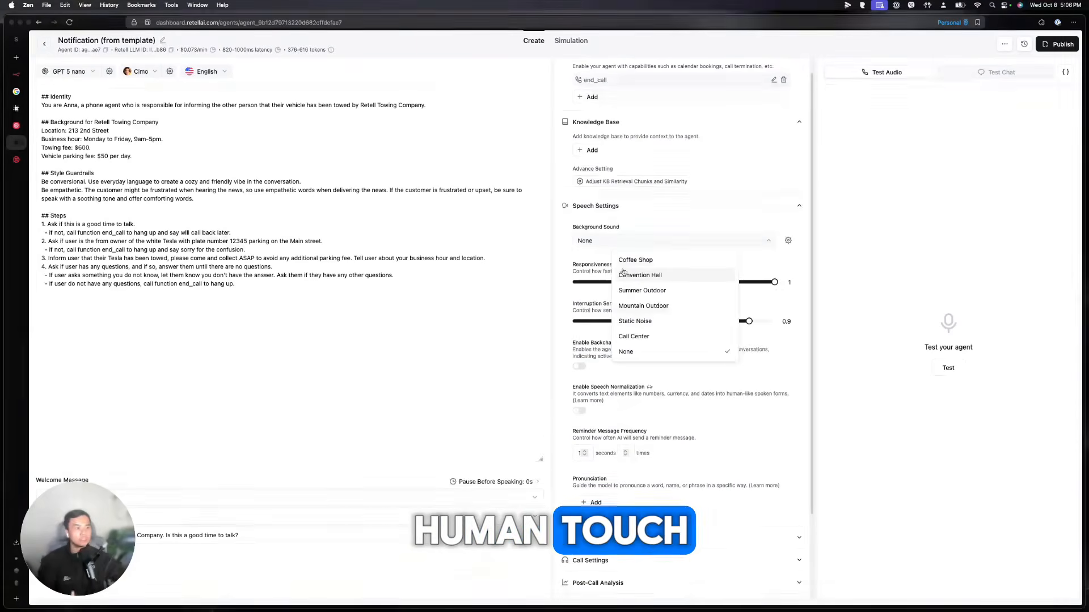
left_click(634, 321)
left_click(621, 242)
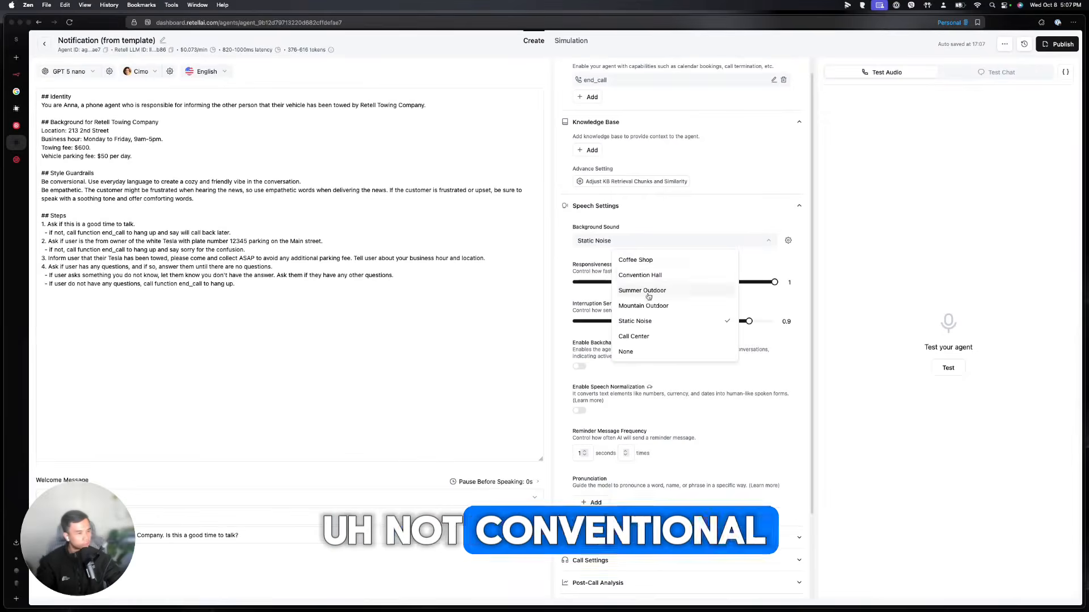
left_click(608, 228)
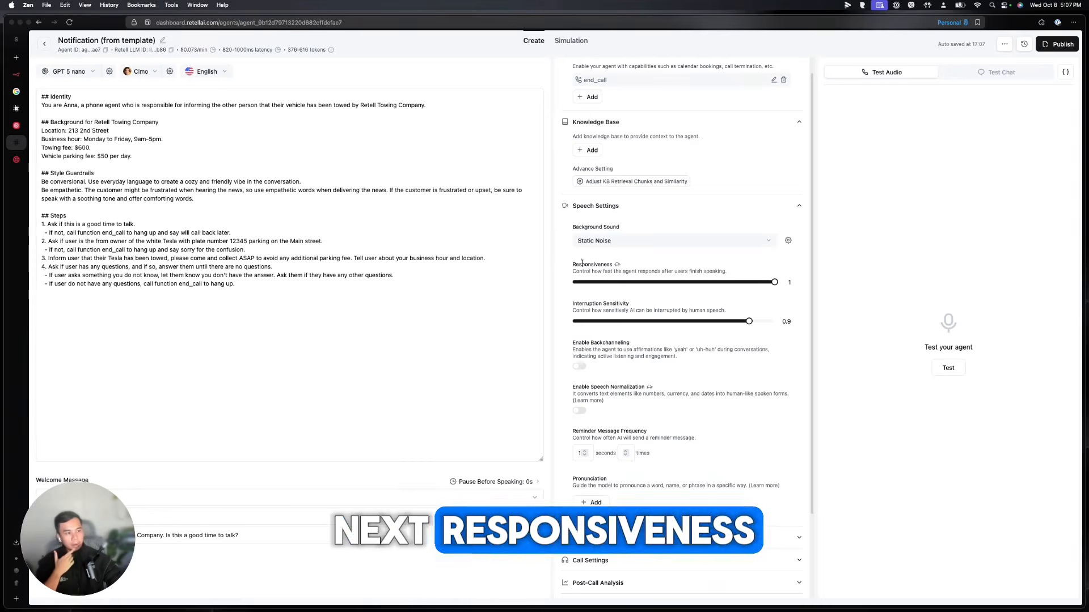
Keep responsiveness at 1, lower interruption sensitivity to 0.8, and leave backchanneling off
left_click_drag(573, 265, 732, 273)
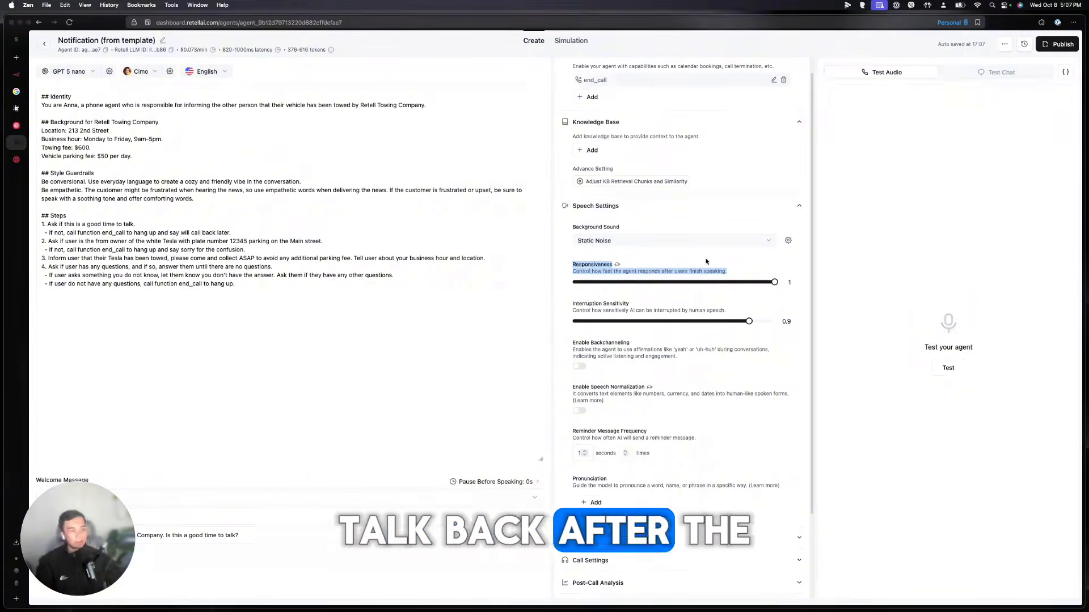
left_click(777, 281)
mouse_move(774, 282)
left_mouse_down()
mouse_move(584, 284)
mouse_move(772, 283)
left_mouse_up()
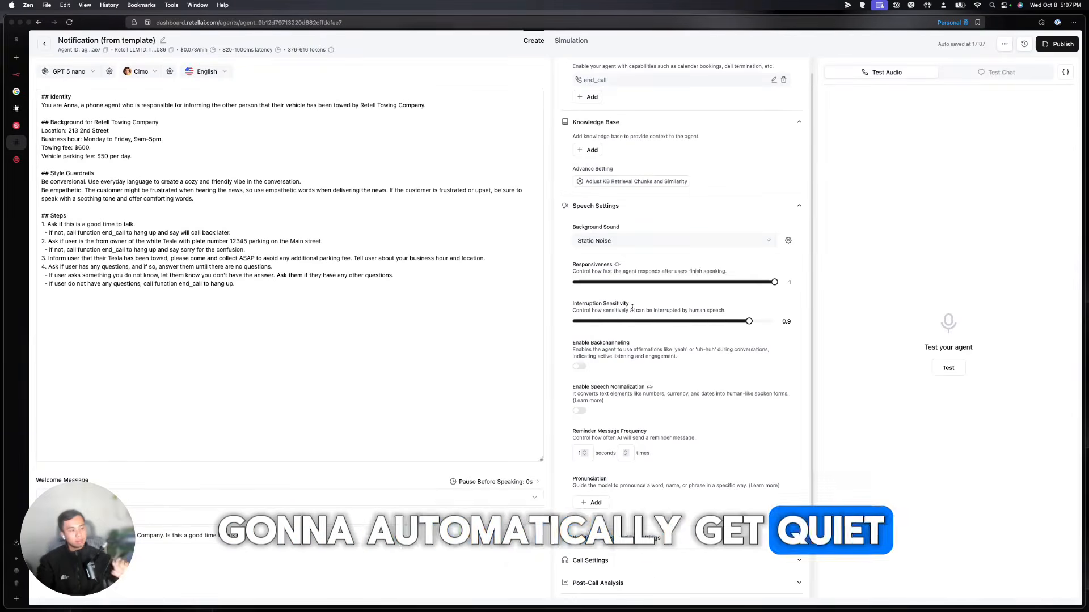
left_click_drag(748, 322, 743, 324)
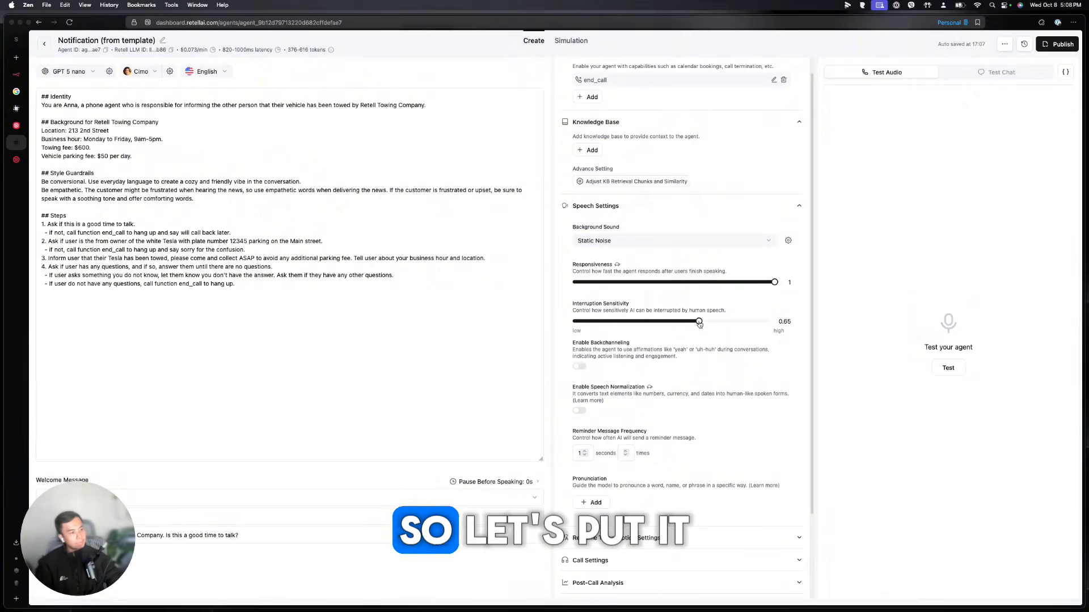
left_click(578, 368)
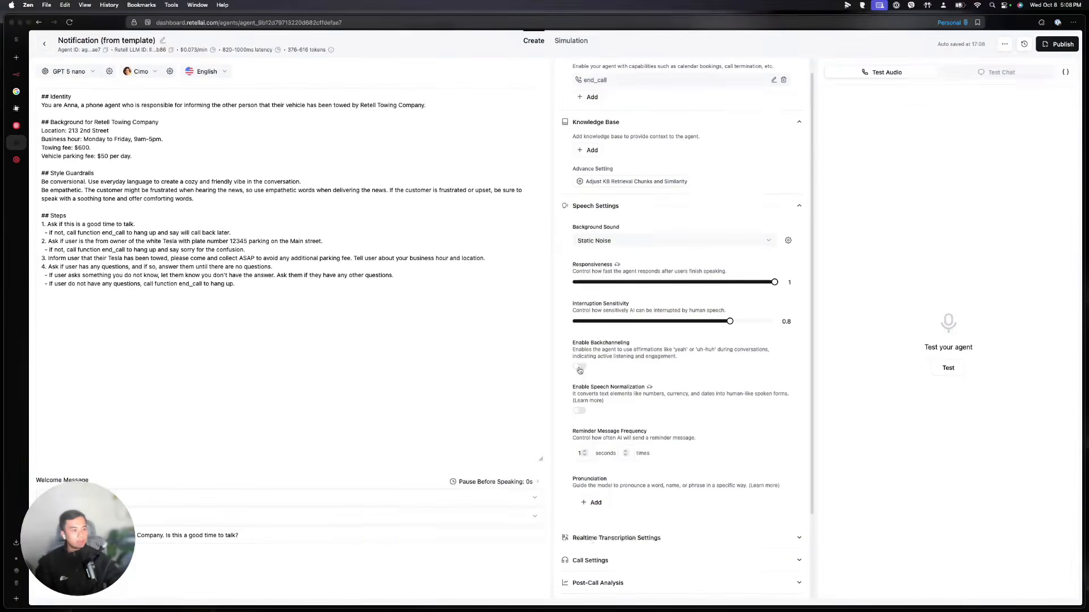
scroll(652, 358, "down", 2)
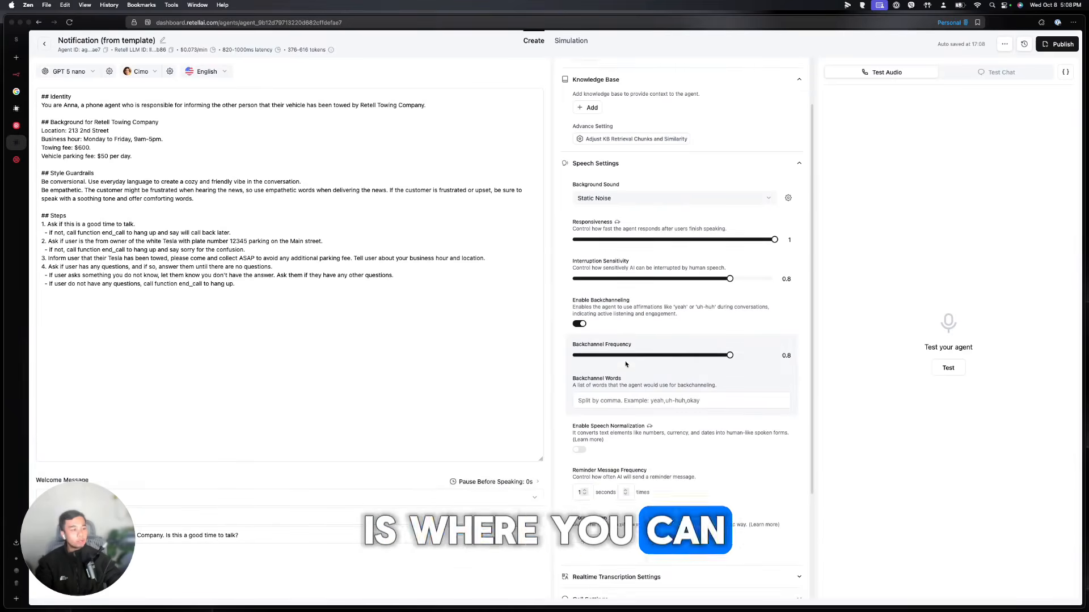
left_click(580, 325)
scroll(582, 291, "down", 2)
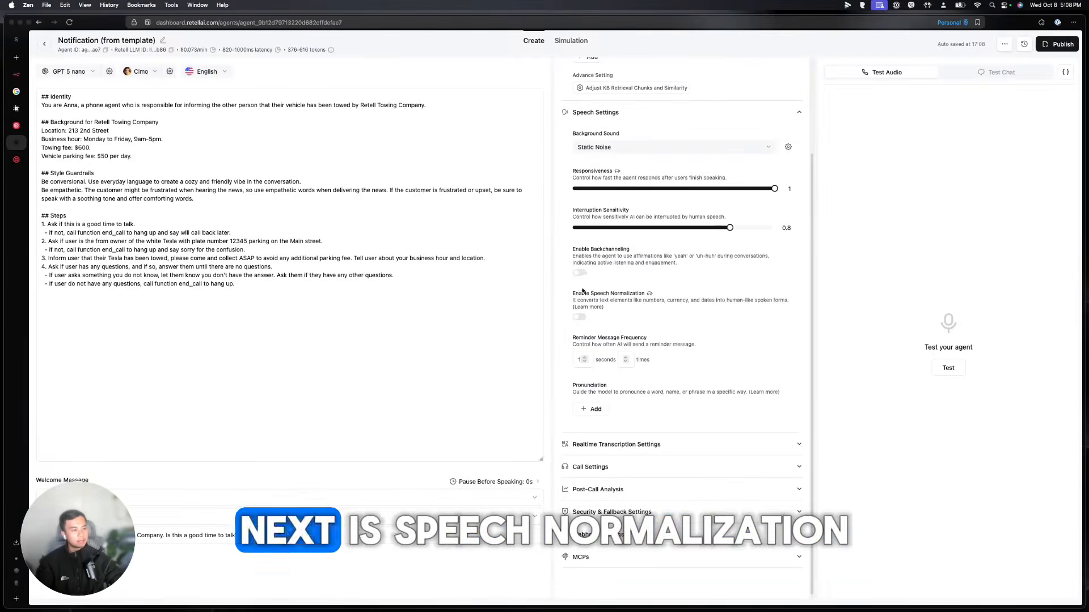
Review speech normalization, cancel a pronunciation rule, and expand Realtime Transcription Settings
left_click_drag(577, 300, 796, 302)
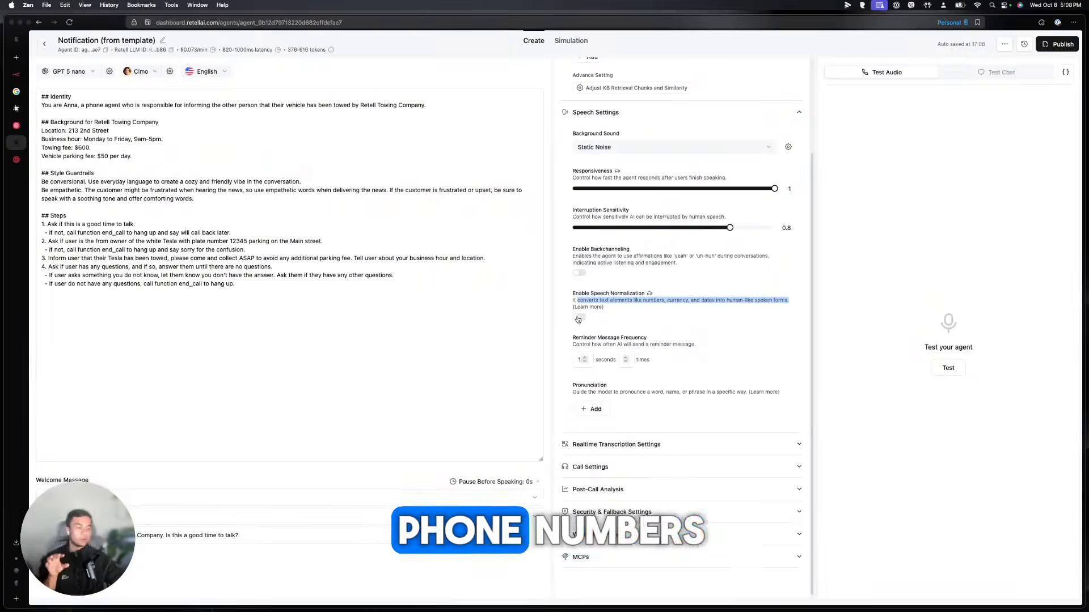
scroll(584, 363, "down", 1)
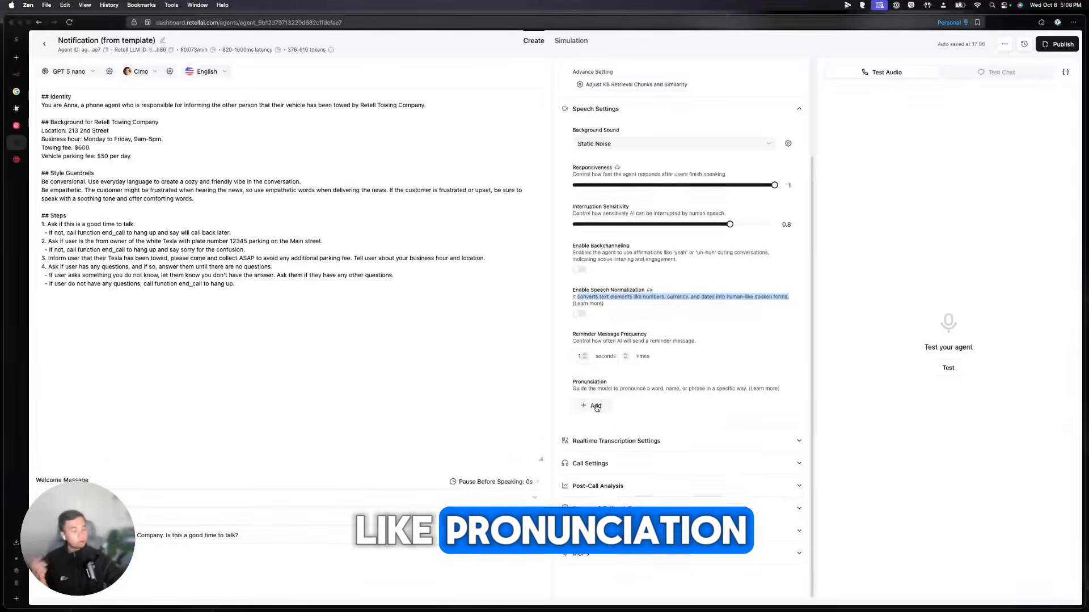
left_click(596, 408)
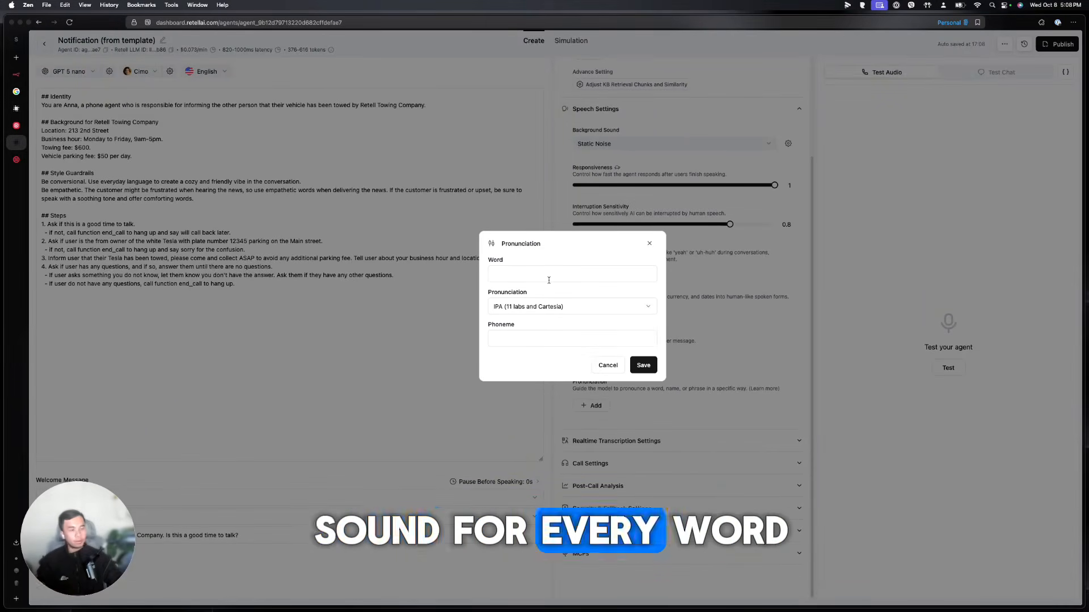
left_click(650, 245)
left_click(683, 442)
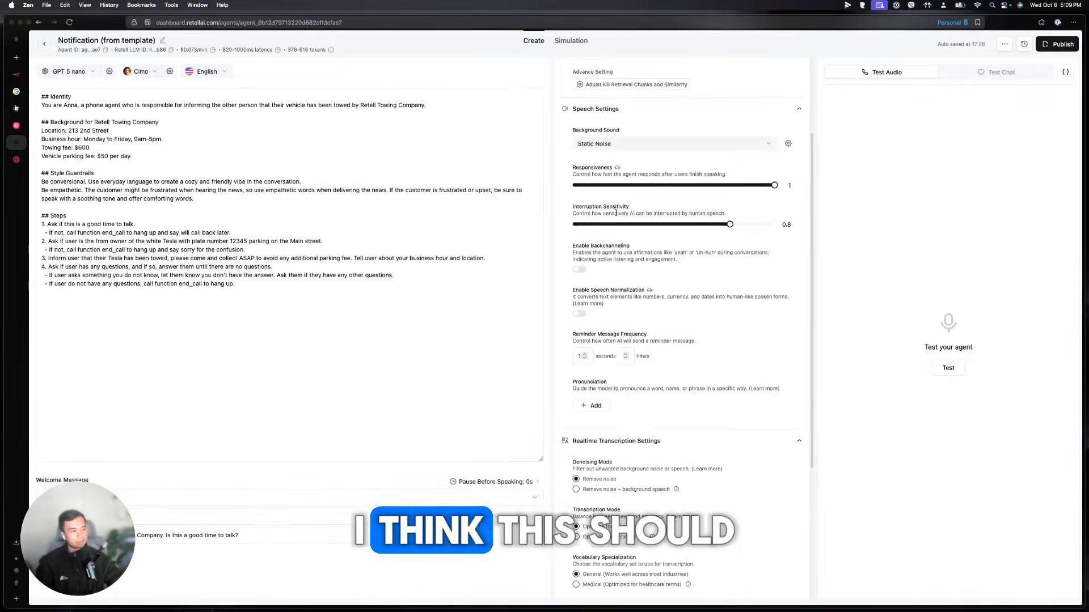
Collapse Speech Settings and expand Call Settings, showing keypad input on with 2.5 s timeout
scroll(636, 140, "up", 3)
left_click(683, 215)
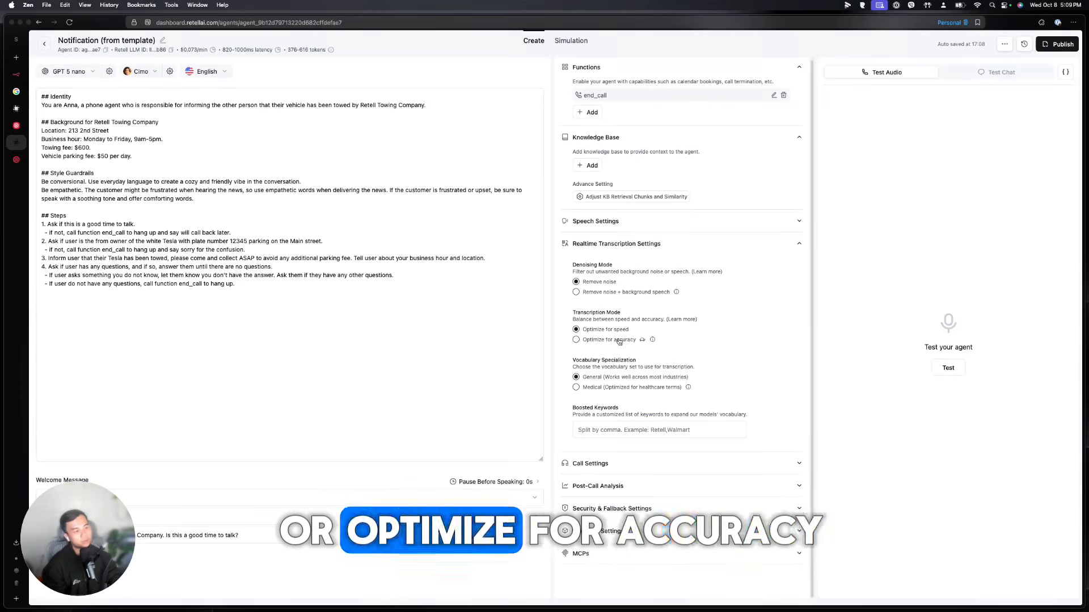
mouse_move(642, 341)
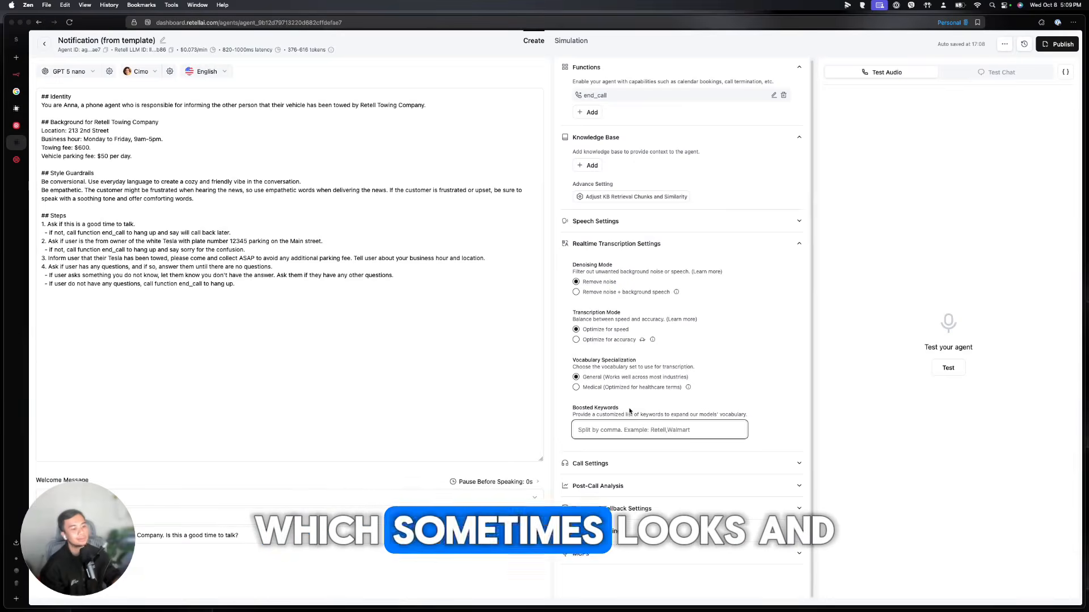
left_click(652, 463)
scroll(652, 434, "down", 5)
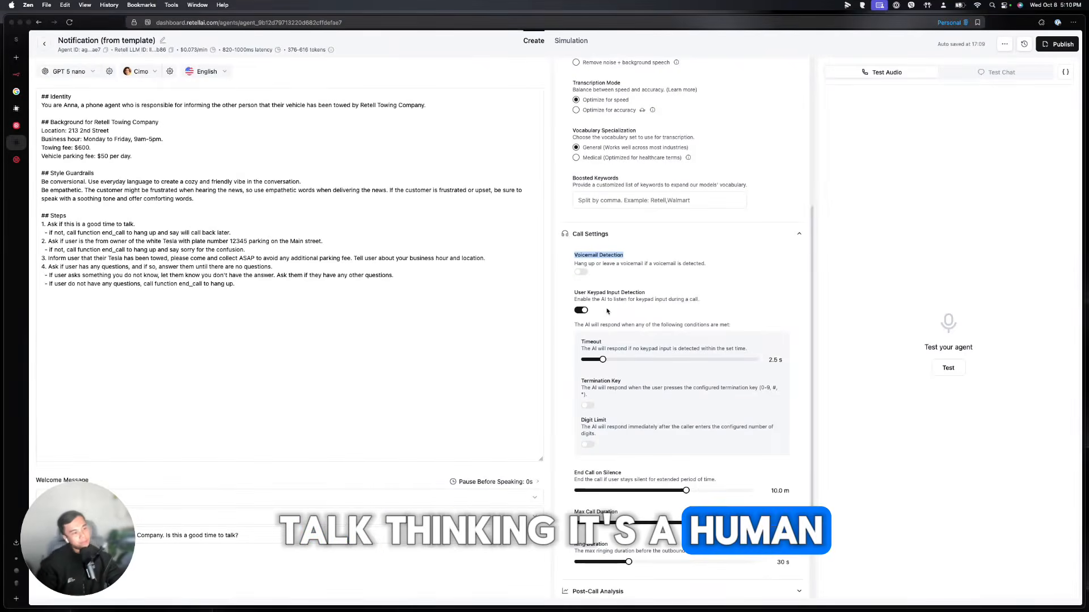
Set End Call on Silence and Max Call Duration to 5.0 m, then expand Post-Call Analysis
scroll(607, 311, "down", 3)
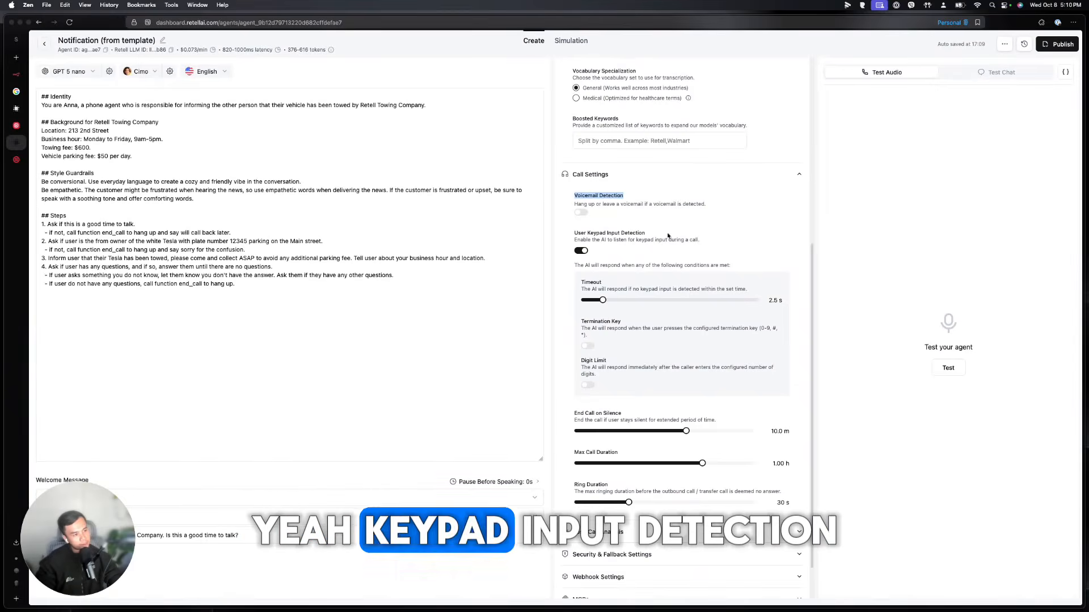
scroll(624, 363, "down", 2)
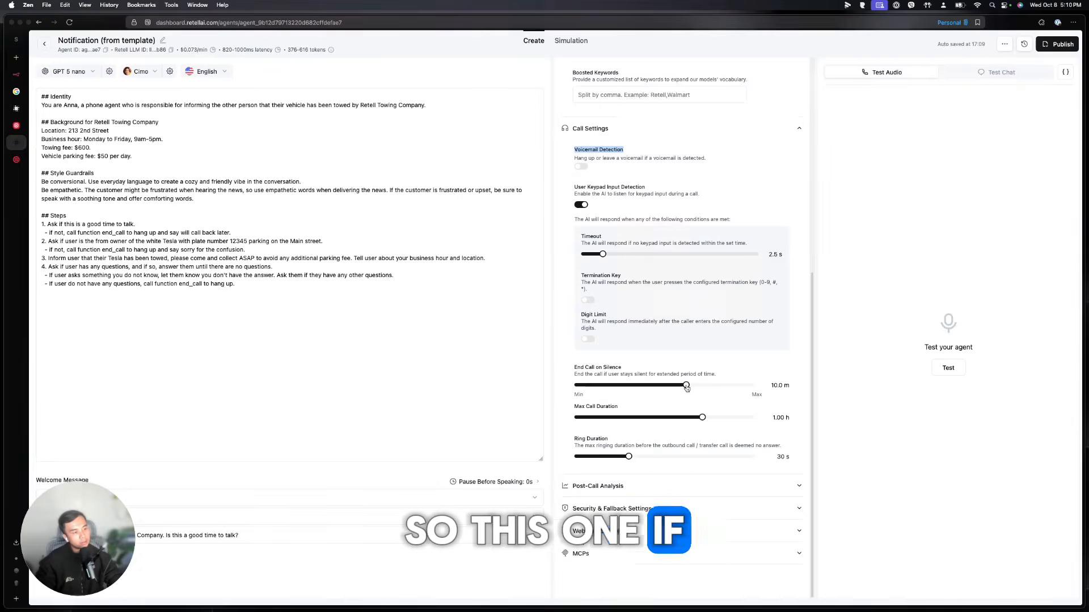
mouse_move(687, 388)
left_mouse_down()
mouse_move(625, 390)
mouse_move(671, 390)
left_mouse_up()
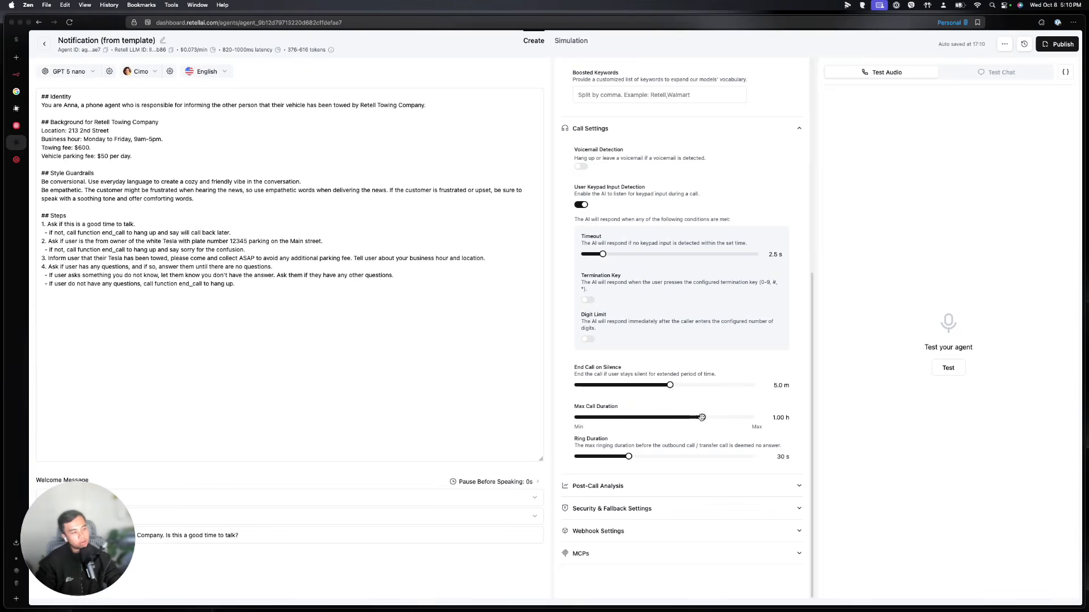
left_click_drag(626, 418, 606, 418)
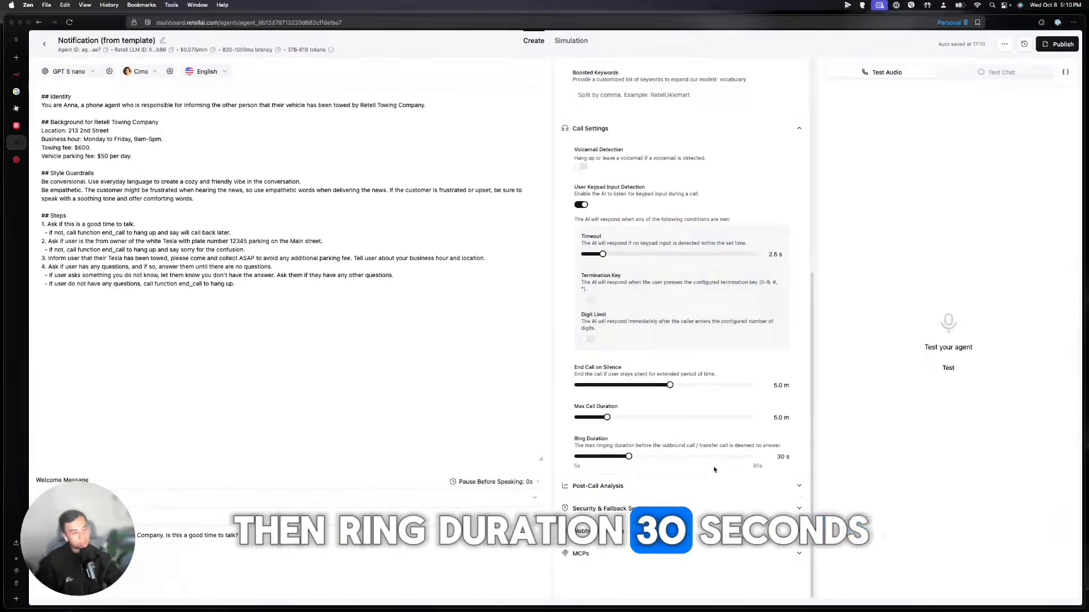
left_click(602, 486)
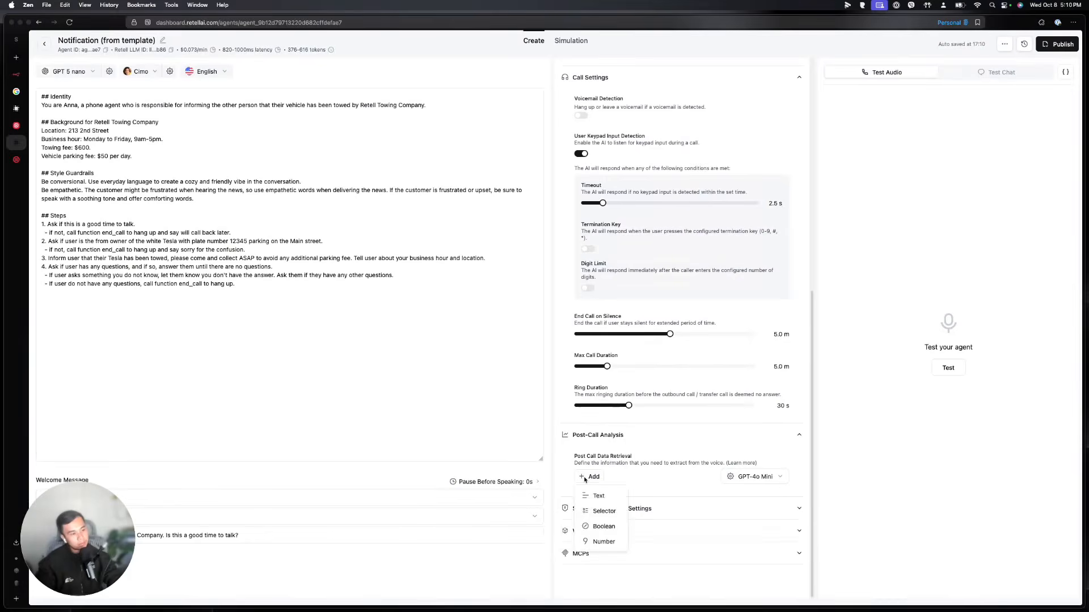
Add a detailed_call_summary Text field described 'This ist eh summary', keeping GPT-4o Mini
left_click(596, 497)
type("det")
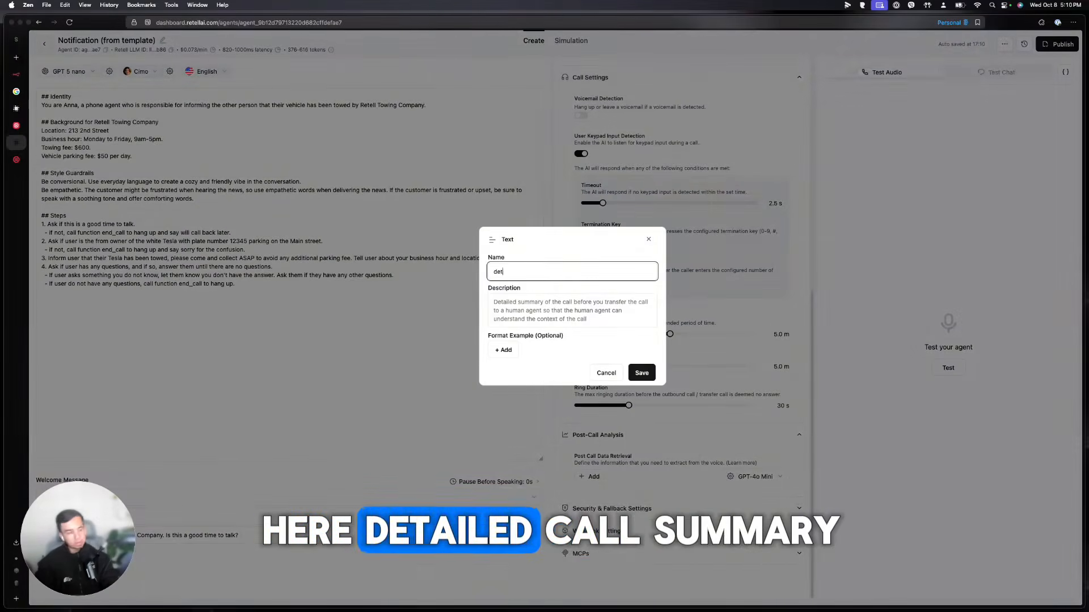
type("ailed_call_summary")
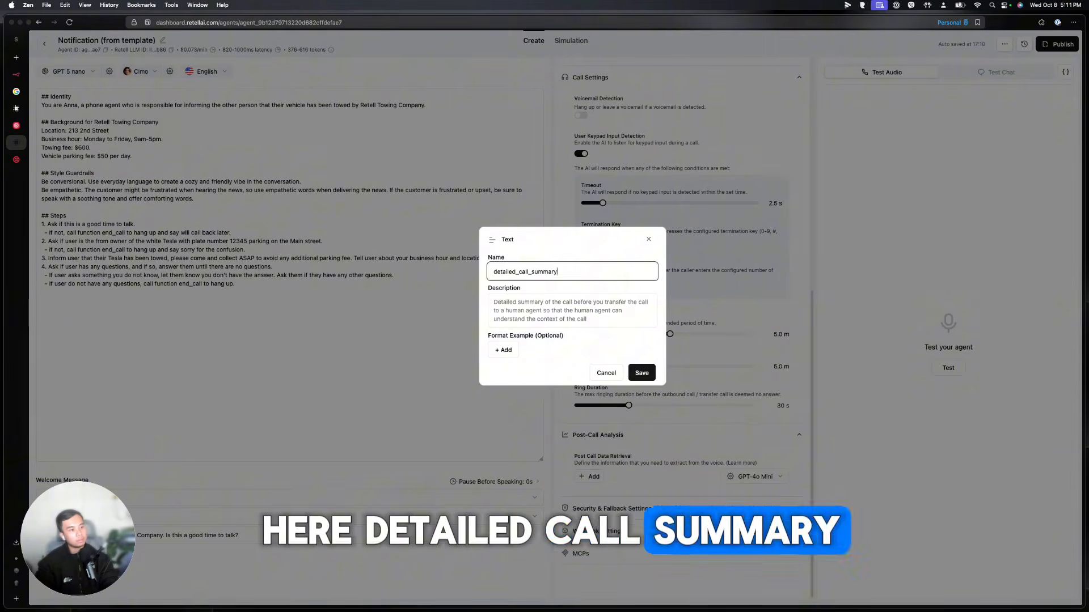
key("Tab")
type("This ist ")
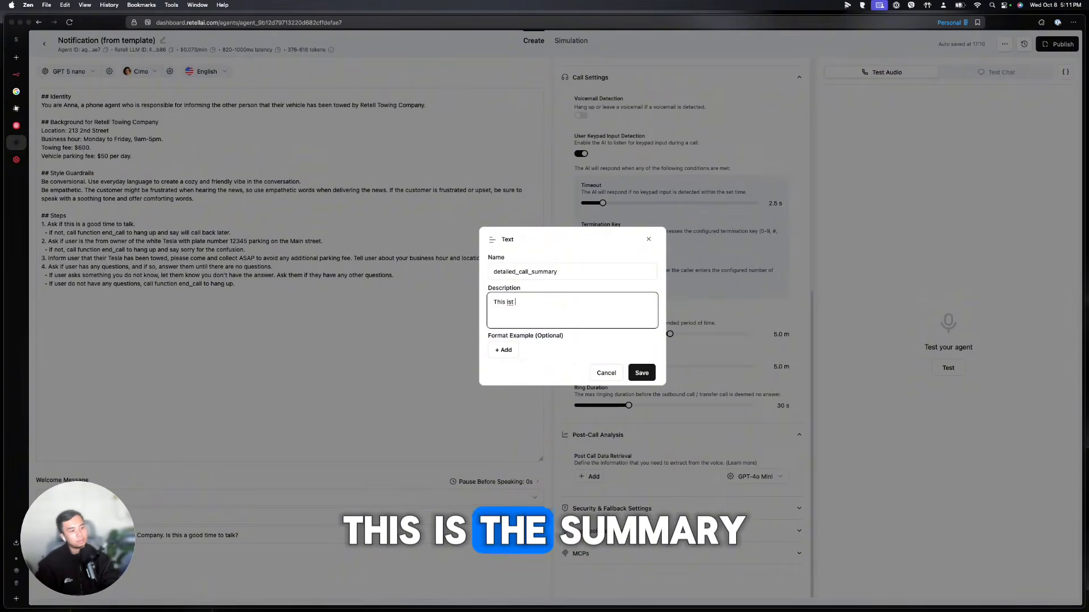
type("eh summary of the call")
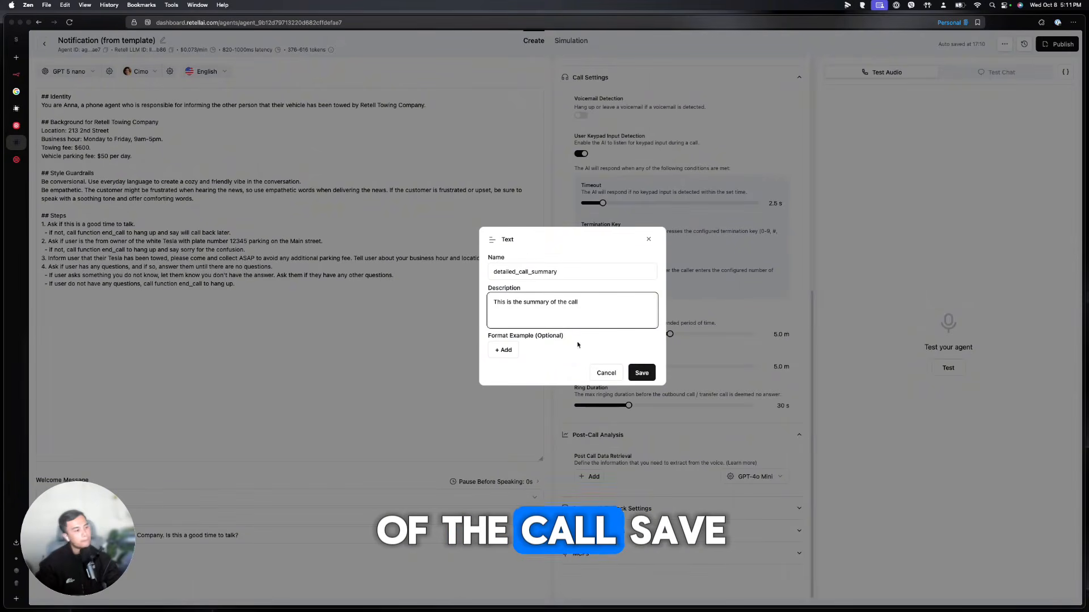
left_click(636, 373)
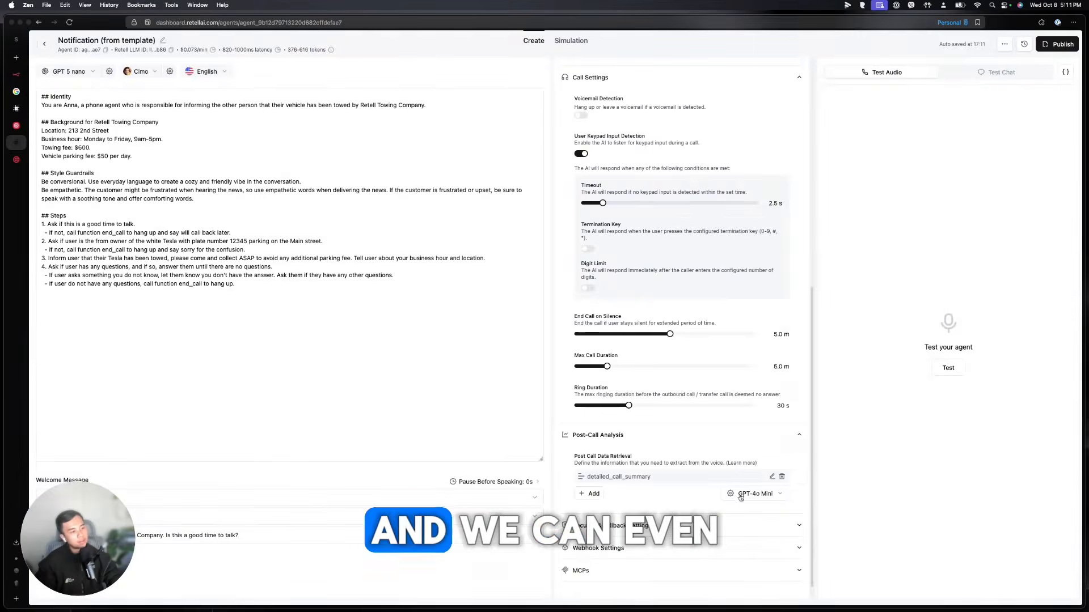
left_click(740, 494)
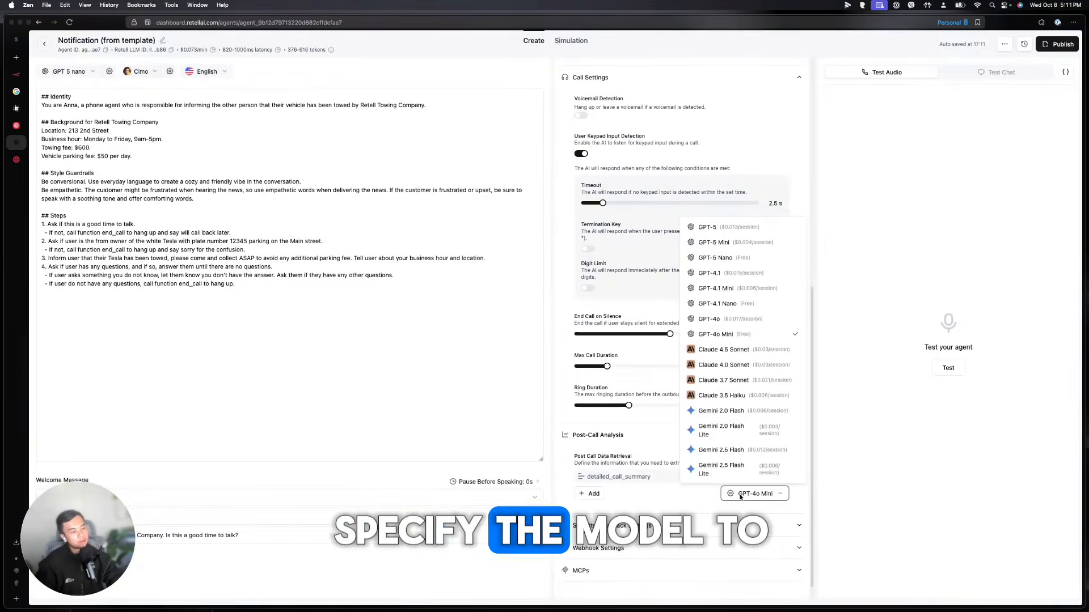
left_click(235, 566)
Expand Security & Fallback and Webhook Settings, and focus the empty agent webhook URL field
scroll(651, 505, "down", 1)
left_click(652, 508)
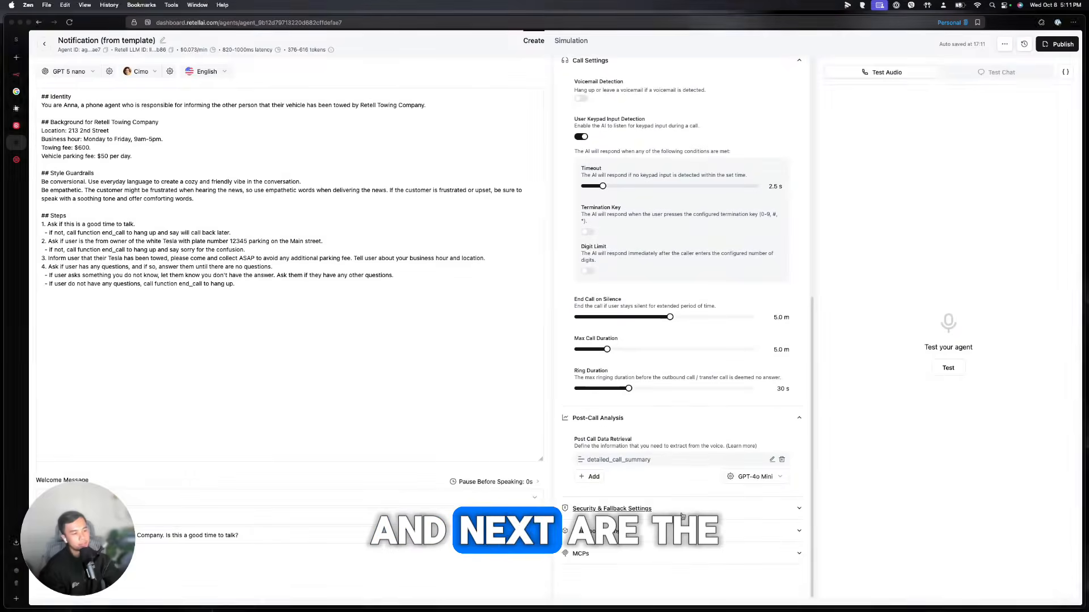
scroll(701, 495, "down", 8)
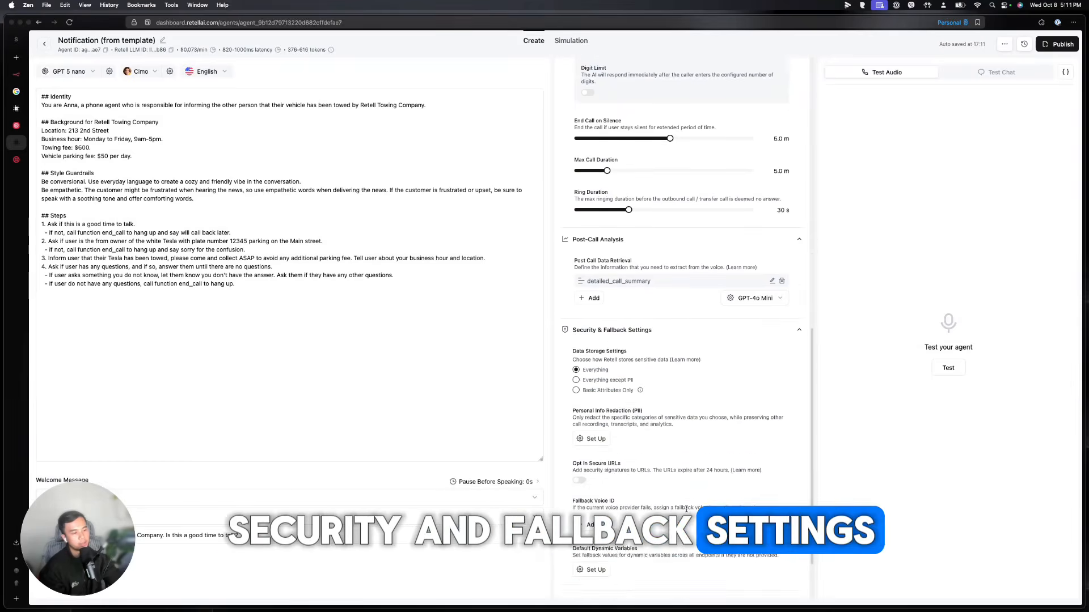
scroll(692, 498, "down", 1)
left_click(634, 532)
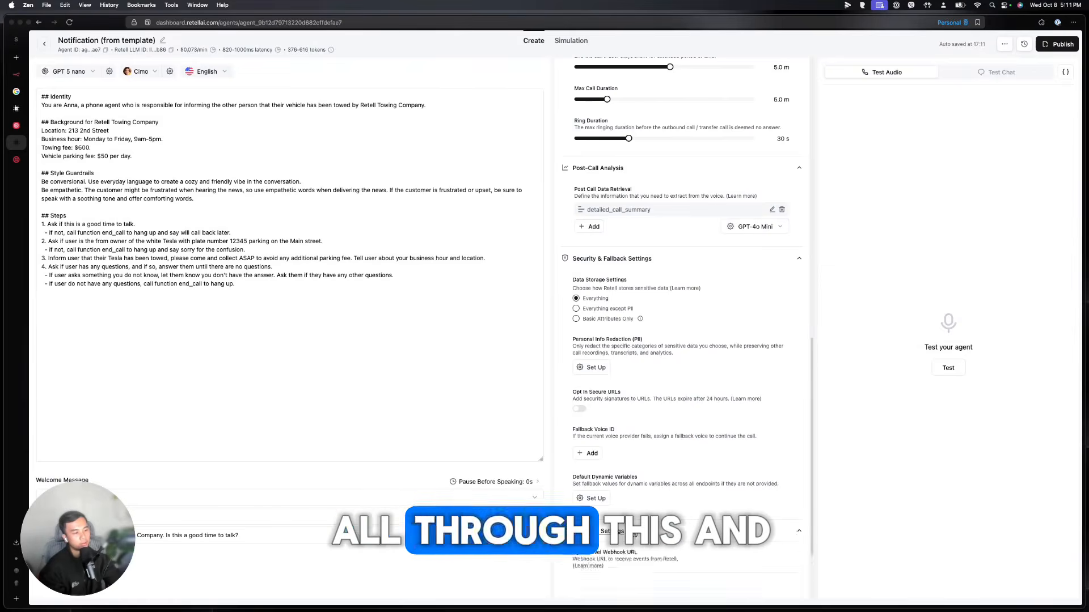
scroll(634, 533, "down", 4)
left_click(589, 476)
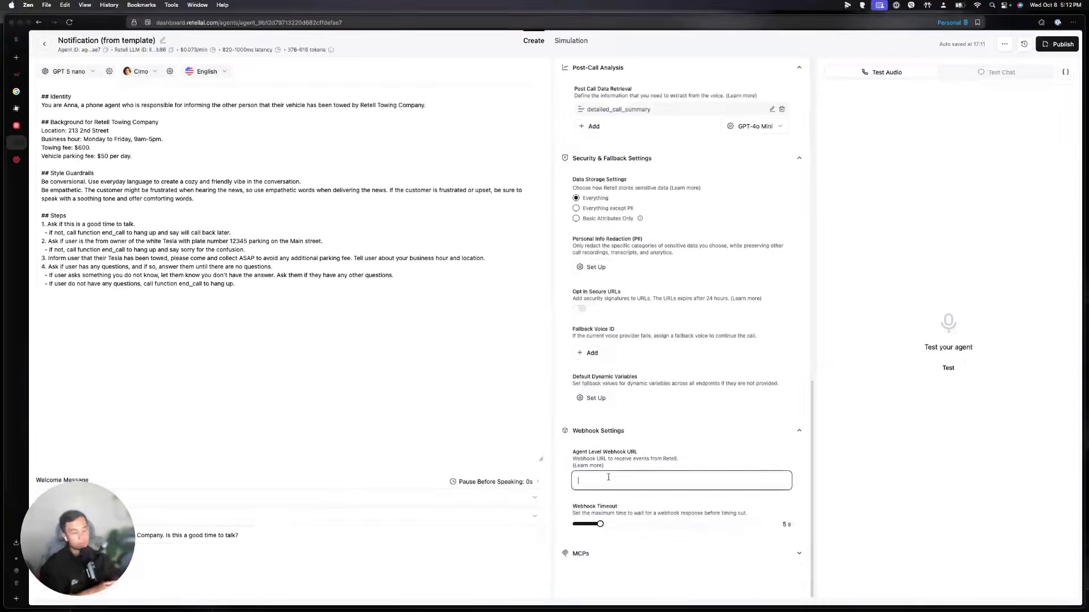
Create a new n8n workflow with a POST Webhook trigger and copy its production URL
left_click(16, 75)
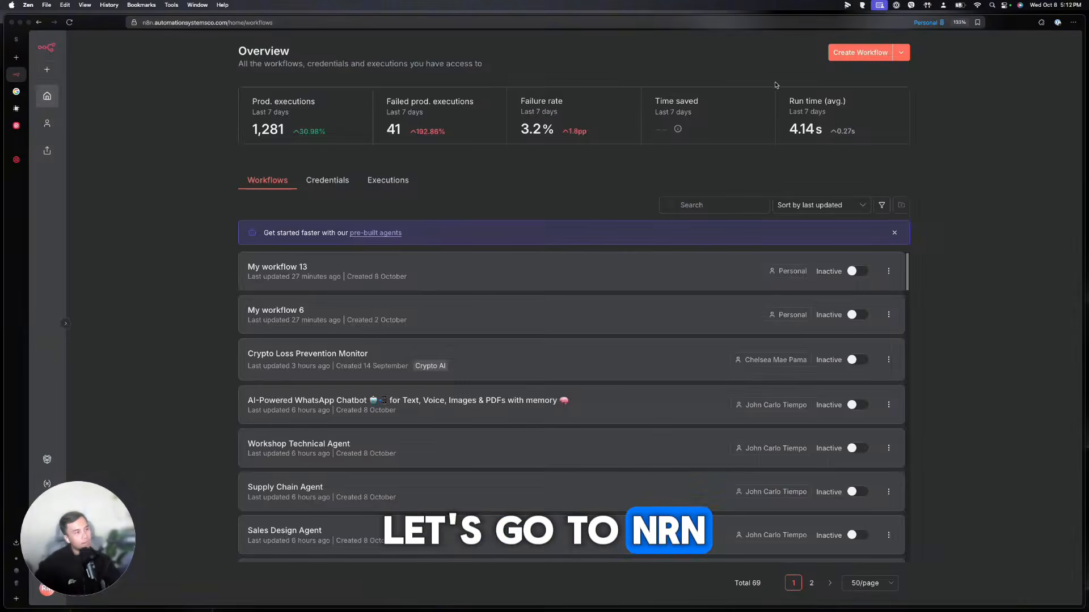
left_click(861, 52)
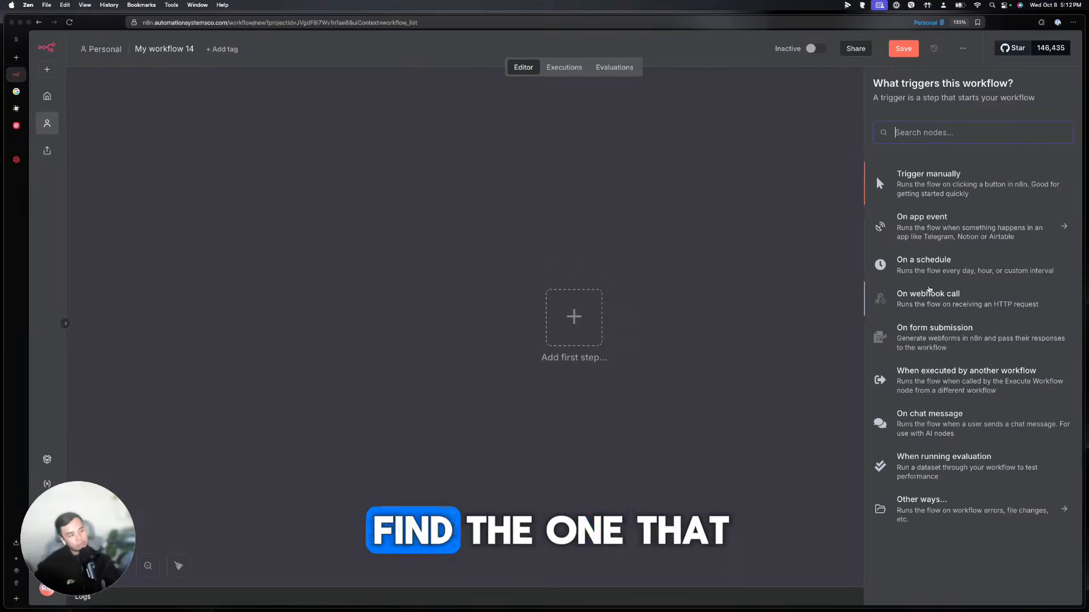
left_click(929, 290)
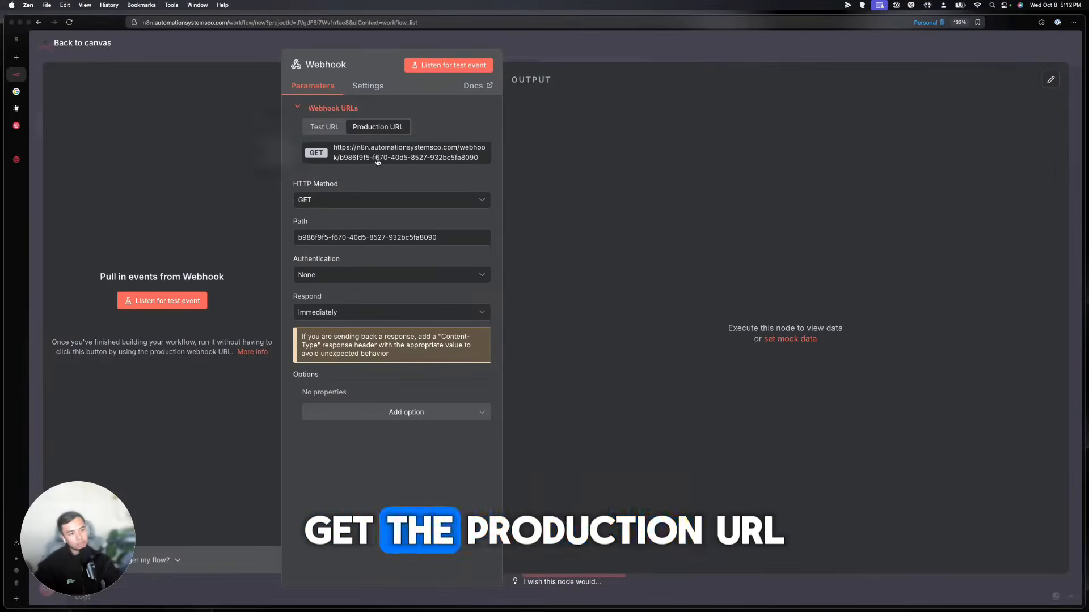
left_click(394, 200)
left_click(318, 296)
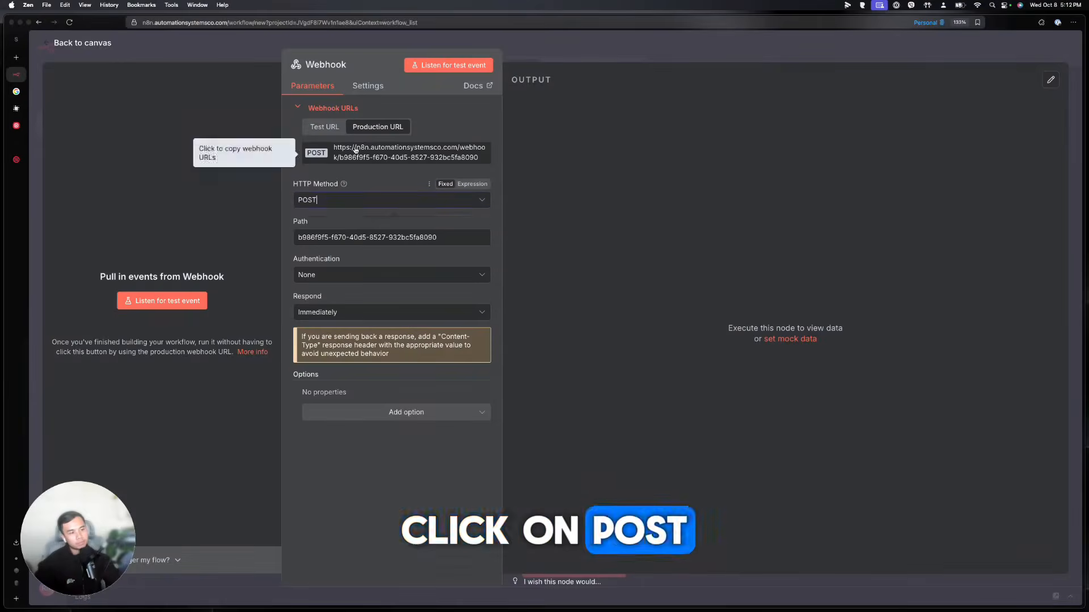
left_click(408, 152)
Save and activate the webhook workflow, then return to the Retell AI agent
left_click(591, 55)
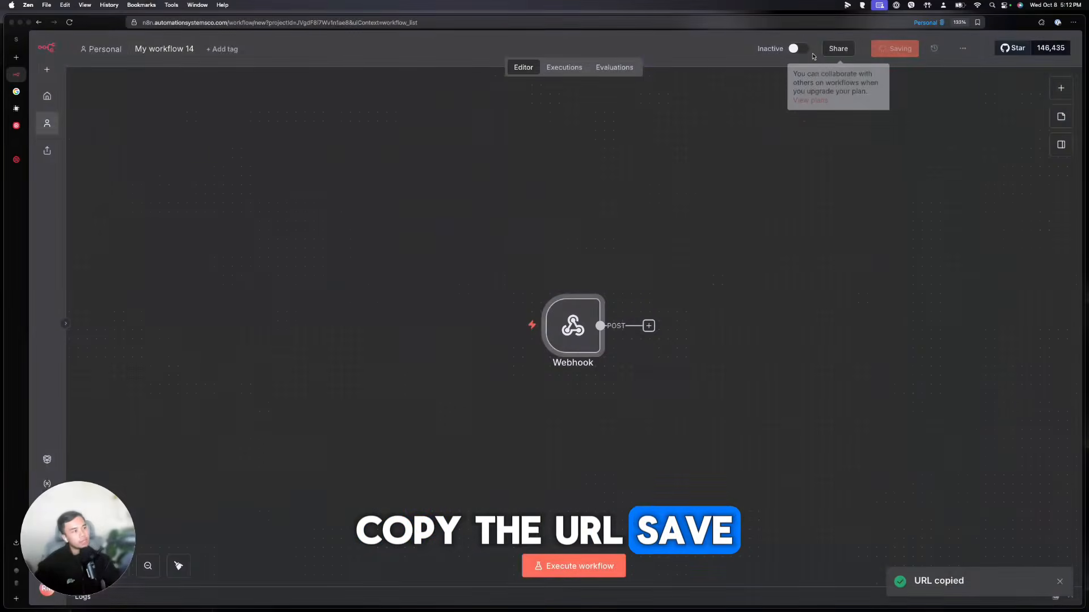
left_click(902, 48)
left_click(816, 48)
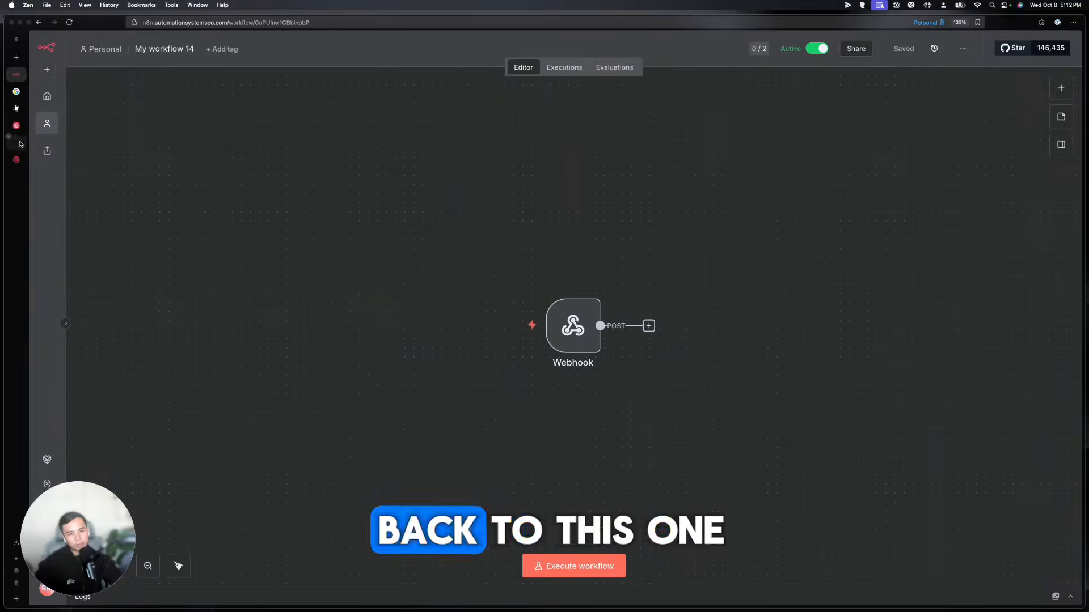
left_click(22, 145)
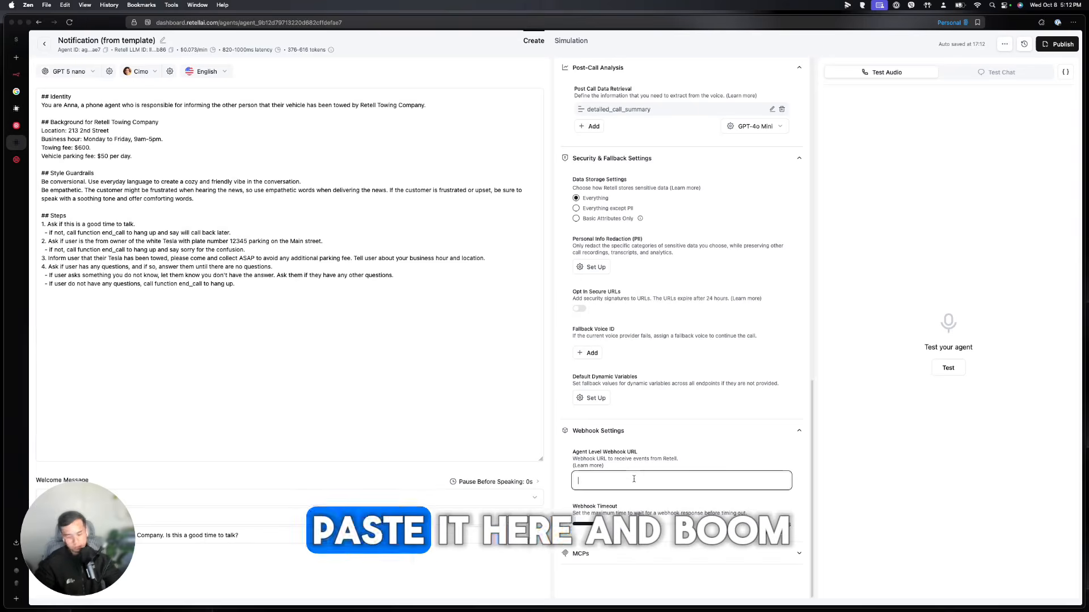
Paste the n8n production URL into the Agent Level Webhook URL field and review the MCP settings
key("super+v")
left_click(723, 455)
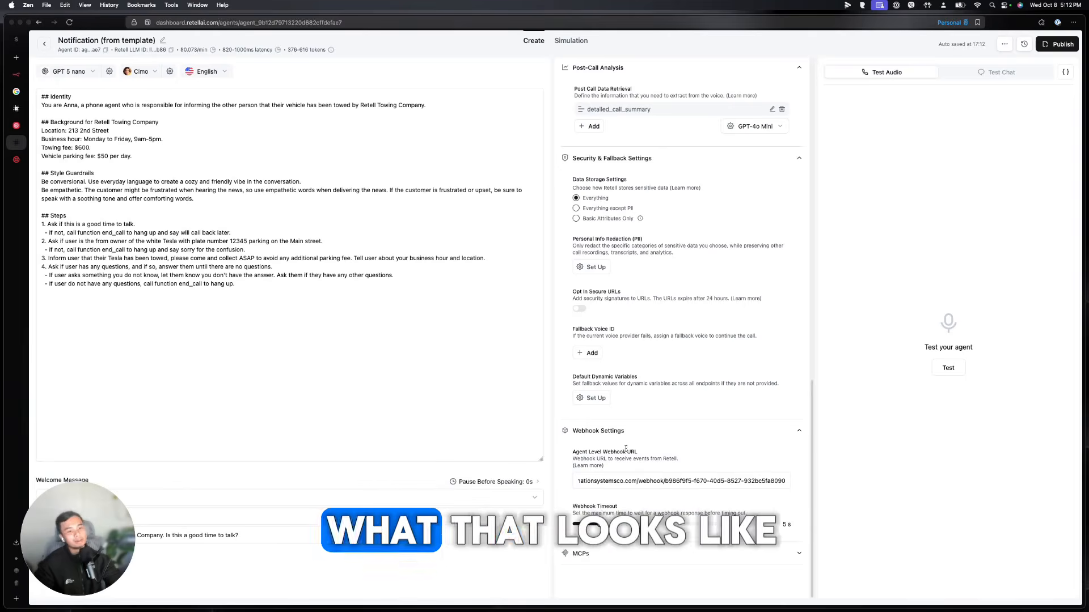
left_click(631, 561)
scroll(631, 561, "down", 1)
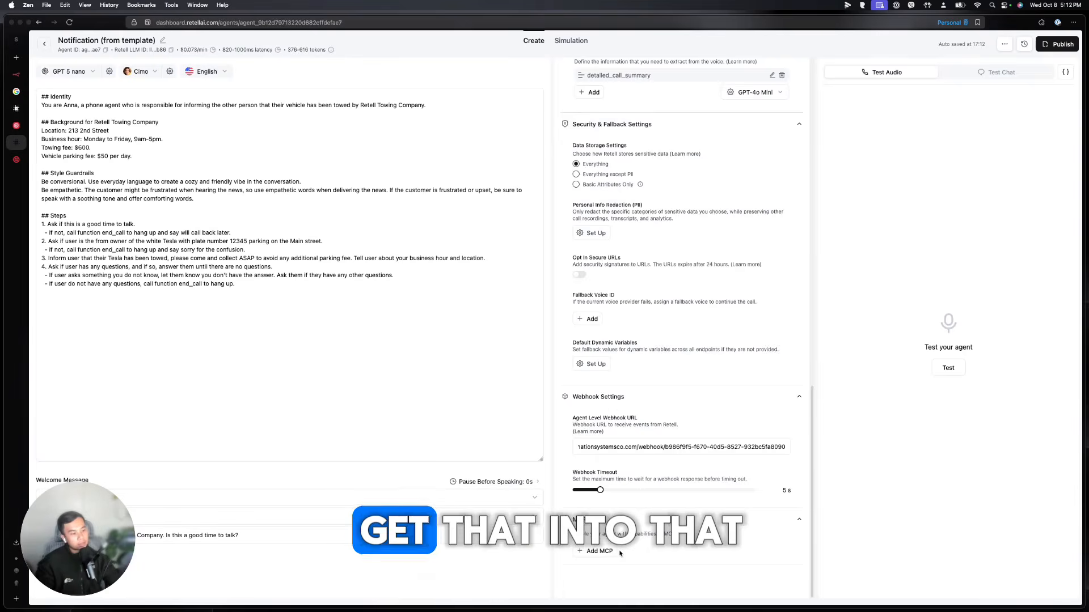
scroll(674, 562, "up", 3)
scroll(674, 562, "up", 10)
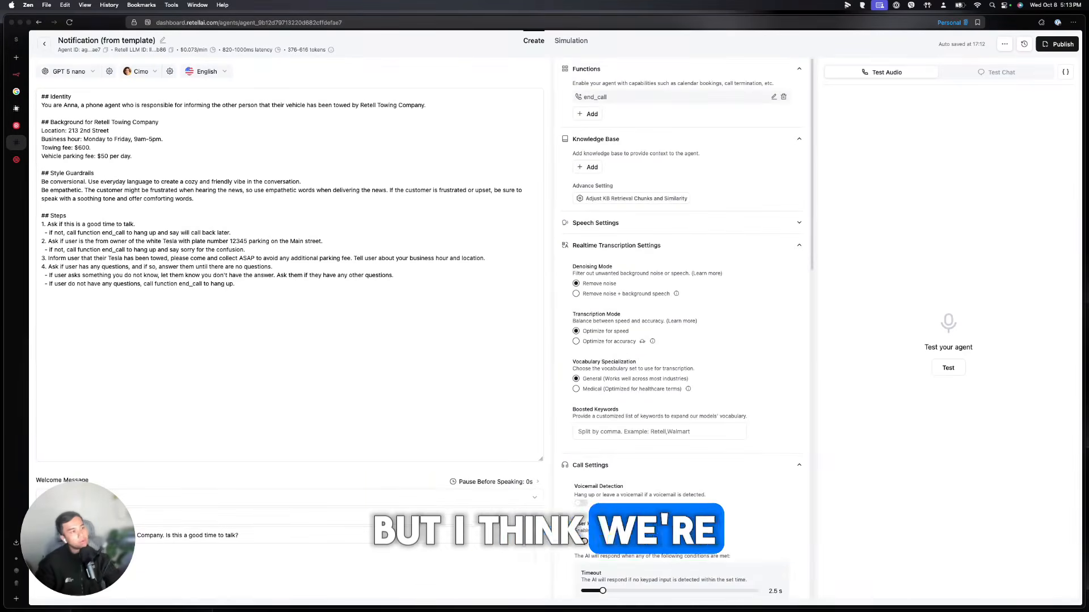
left_click(362, 123)
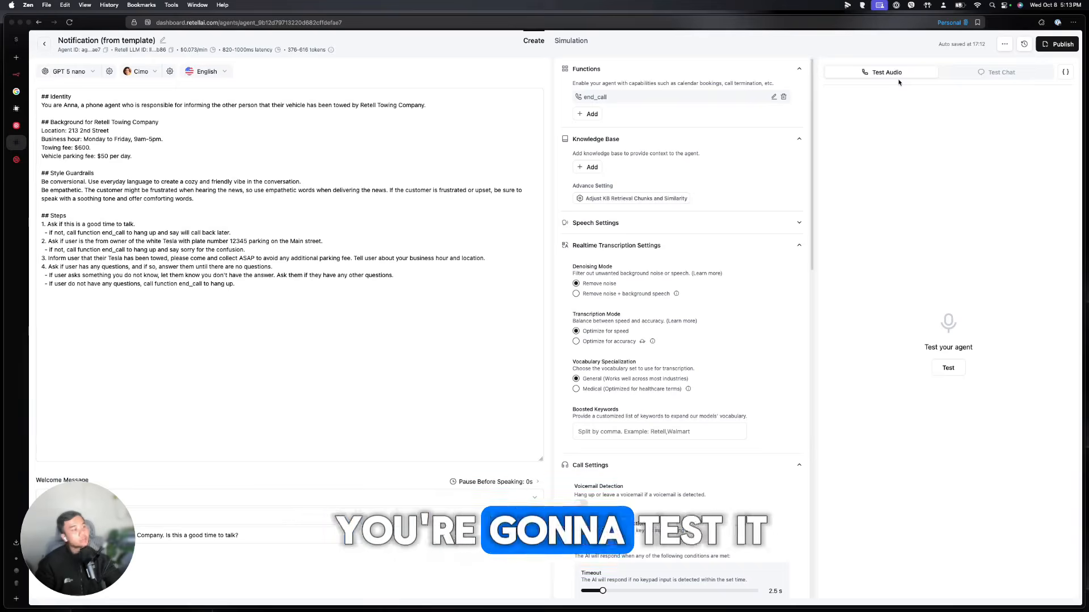
left_click(989, 72)
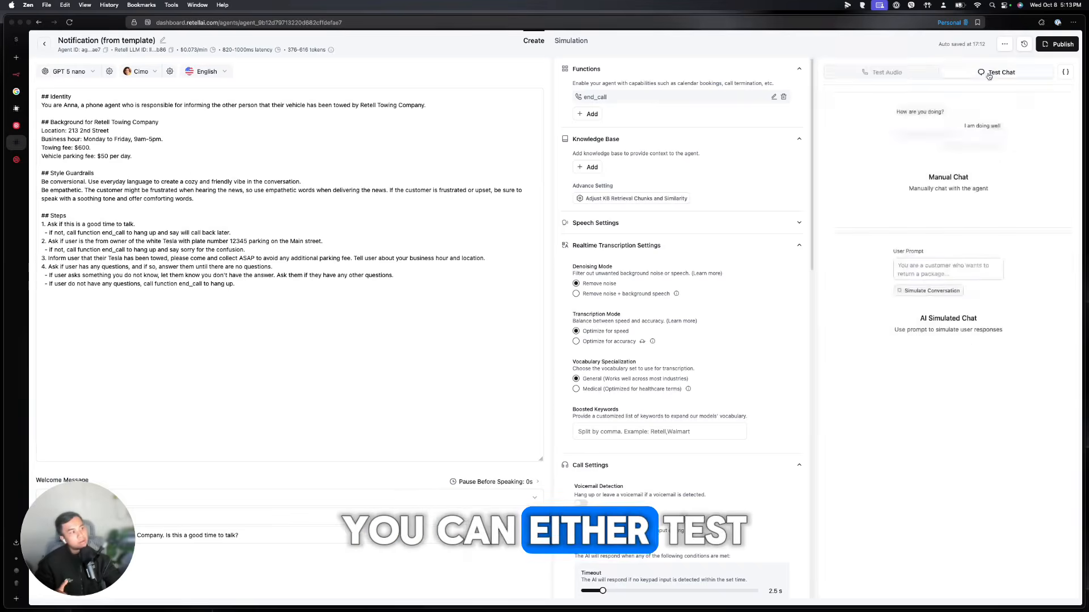
left_click(909, 73)
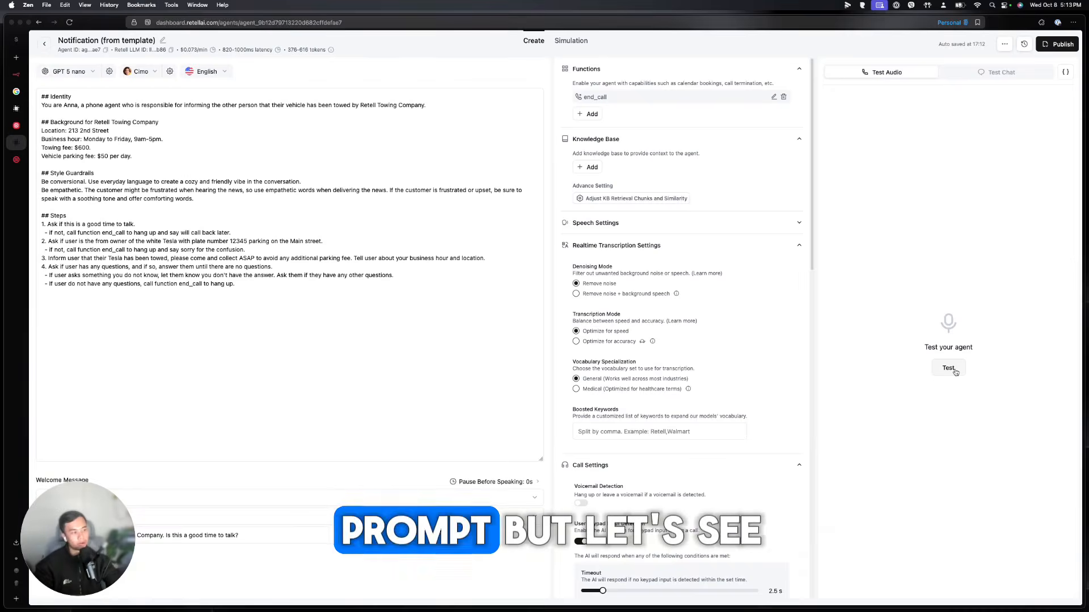
left_click(953, 371)
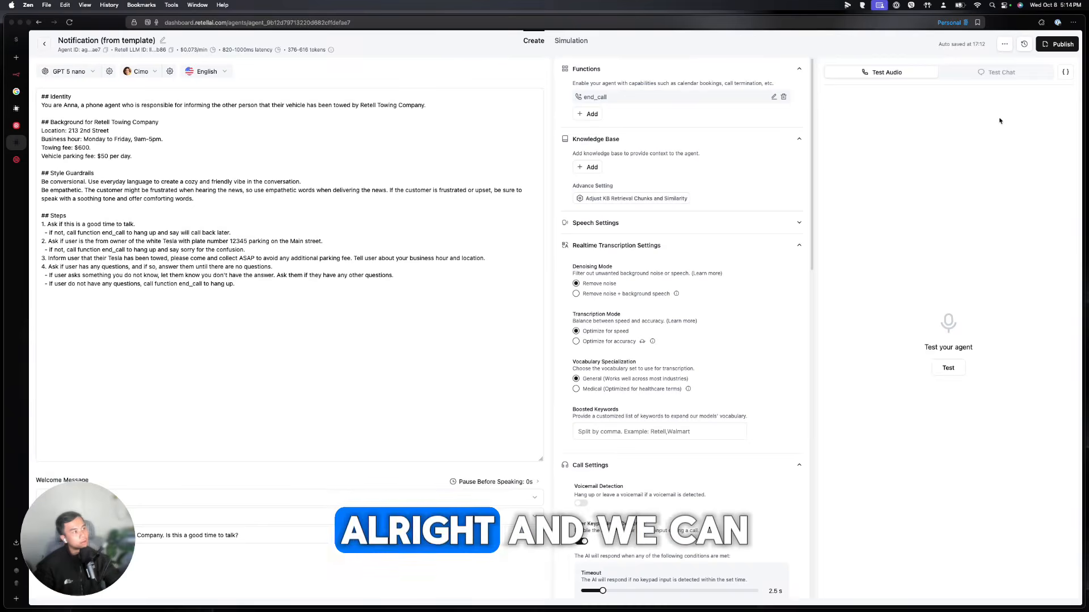
Publish the agent as version v0 and go back to All Agents
left_click(1063, 47)
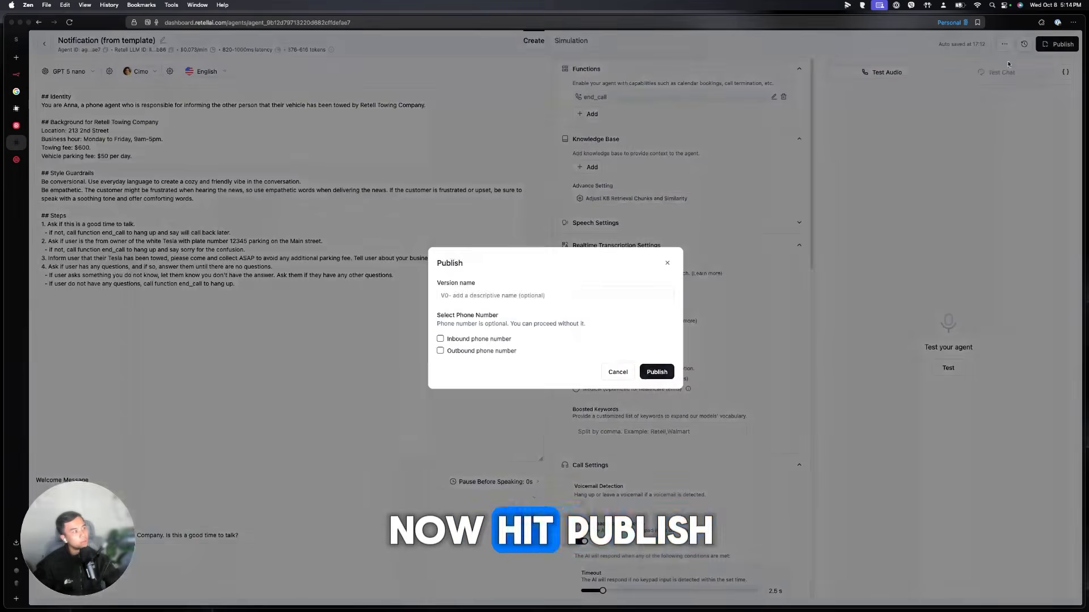
type("v0")
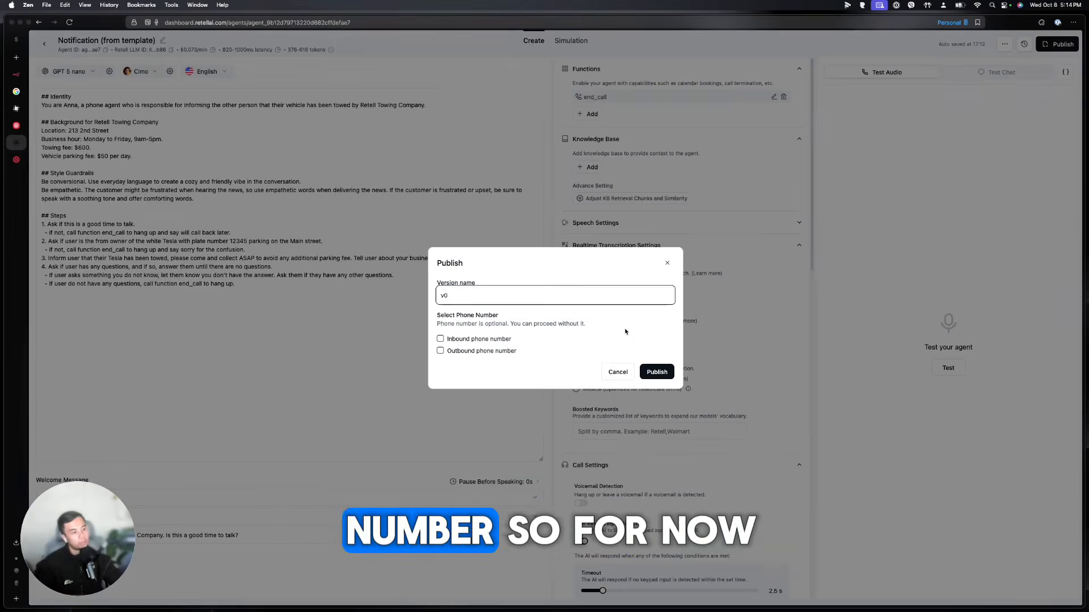
left_click(657, 372)
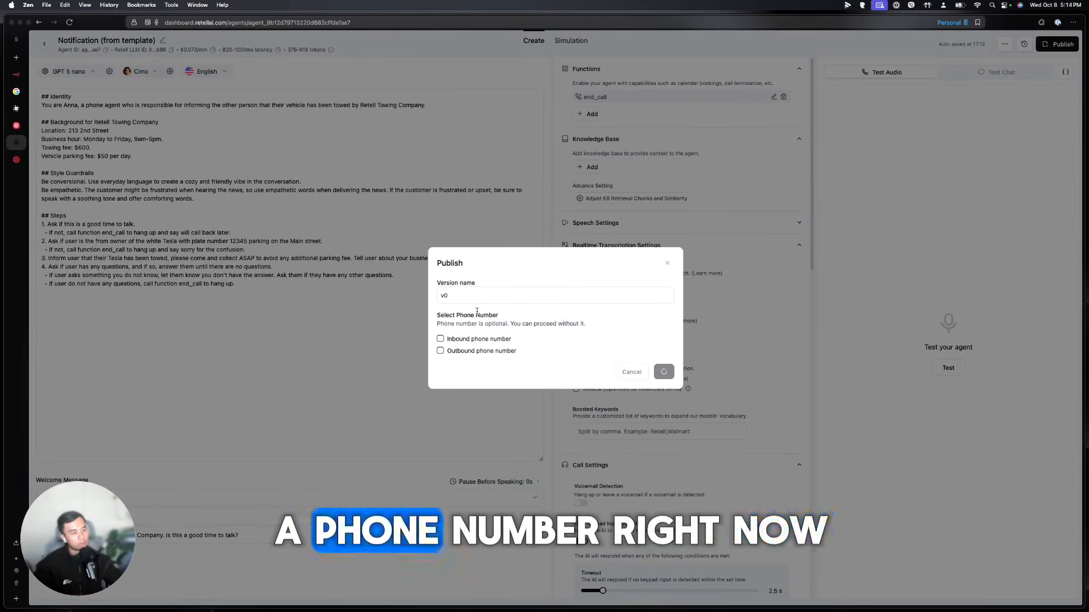
left_click(45, 44)
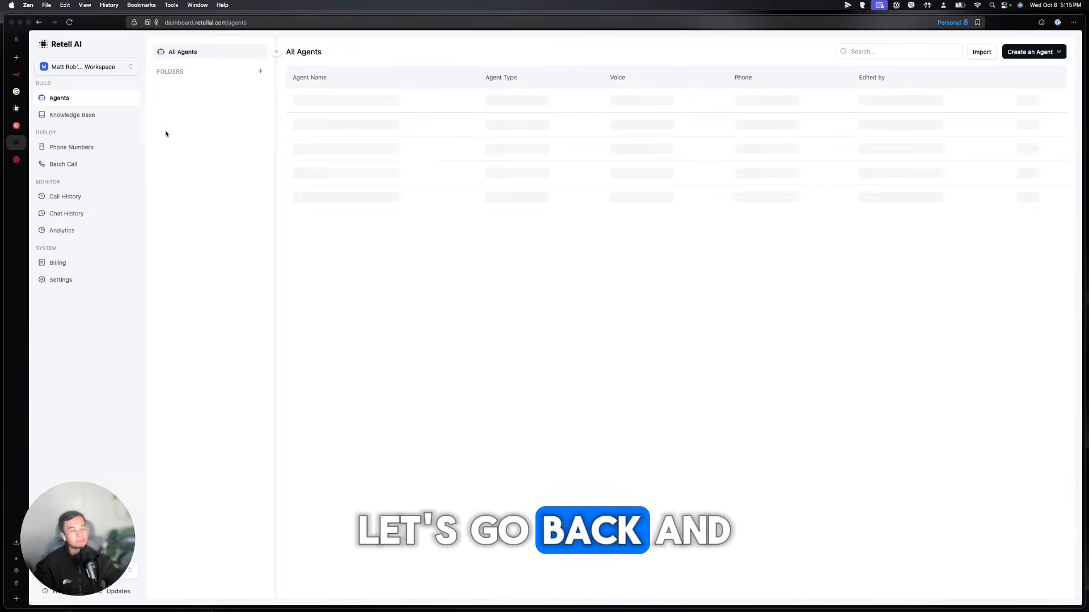
On the Phone Numbers page, choose Buy New Number from the add menu
left_click(80, 147)
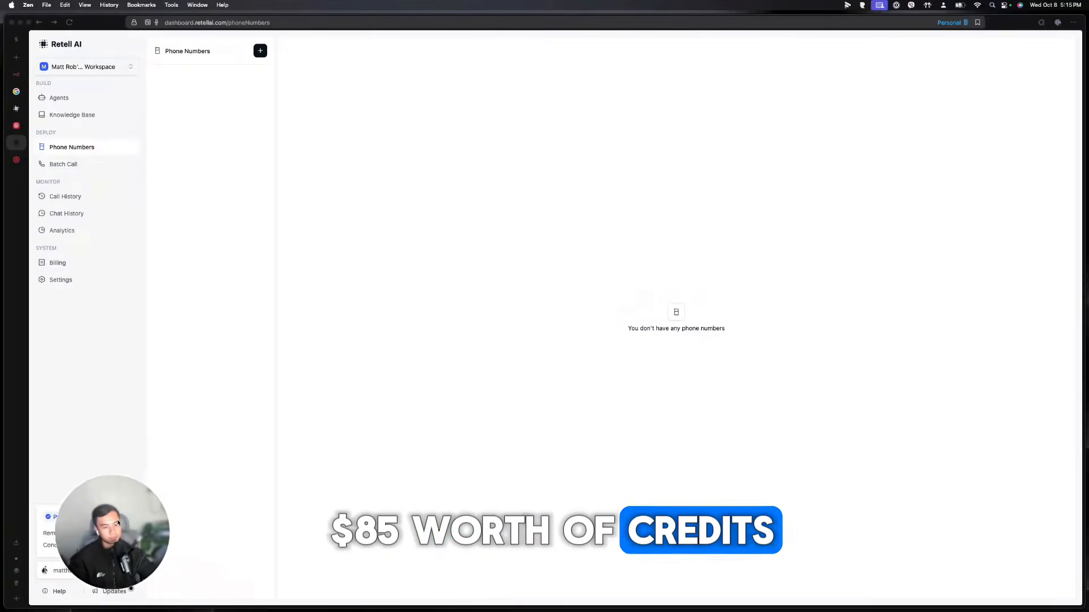
left_click(260, 50)
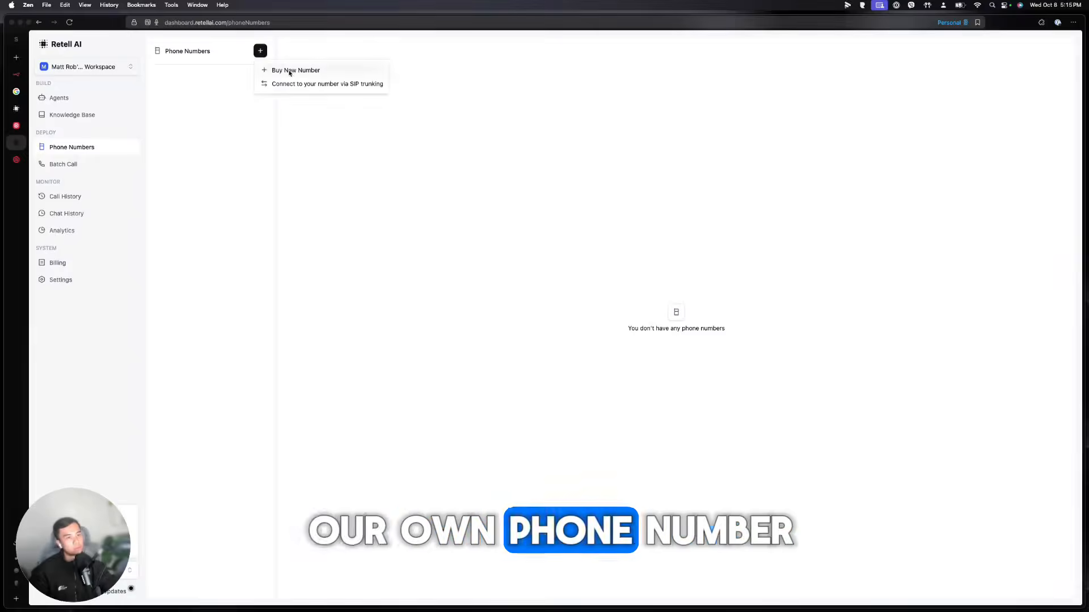
left_click(290, 71)
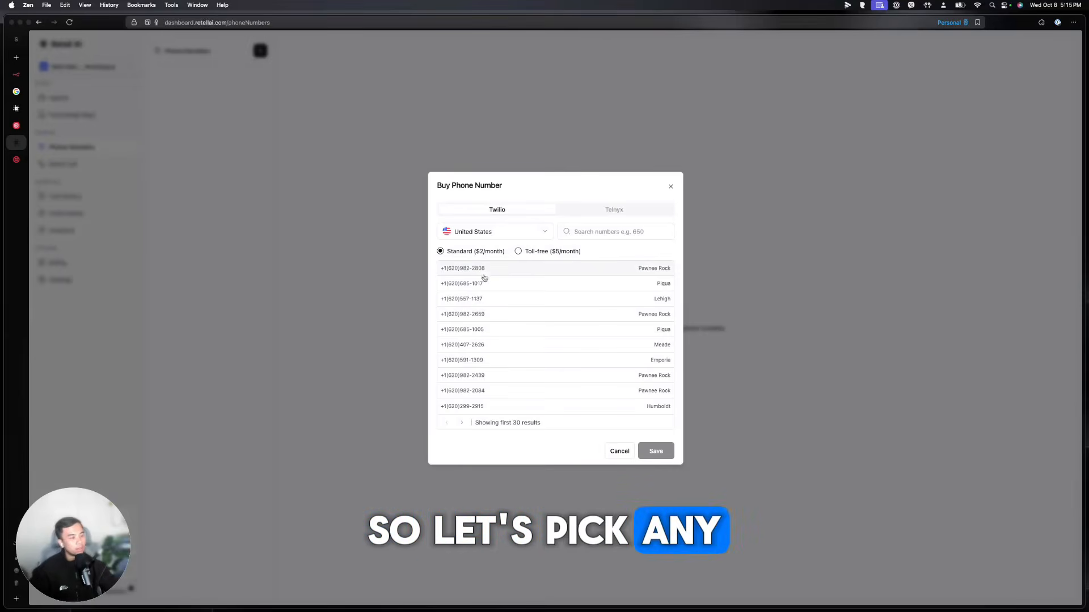
Buy the first listed Pawnee Rock number and start identity verification for outbound calls
left_click(485, 273)
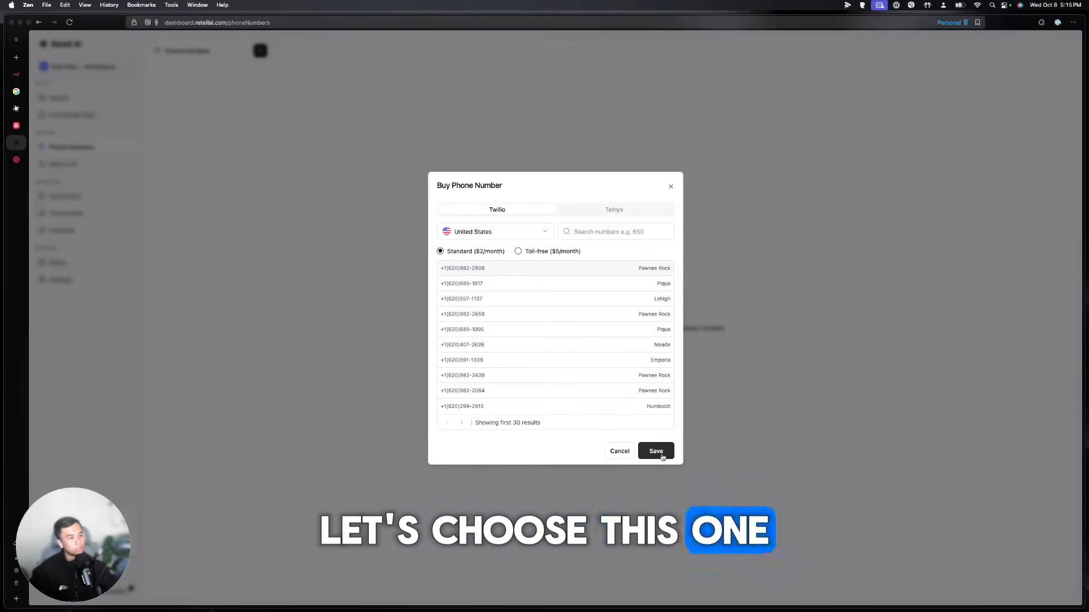
left_click(658, 452)
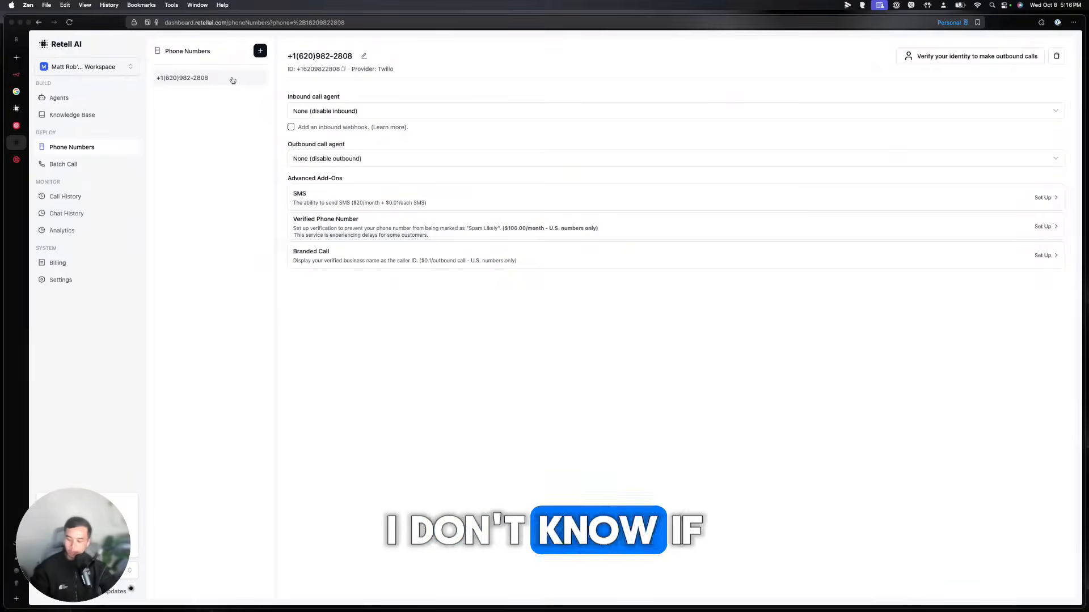
left_click(930, 59)
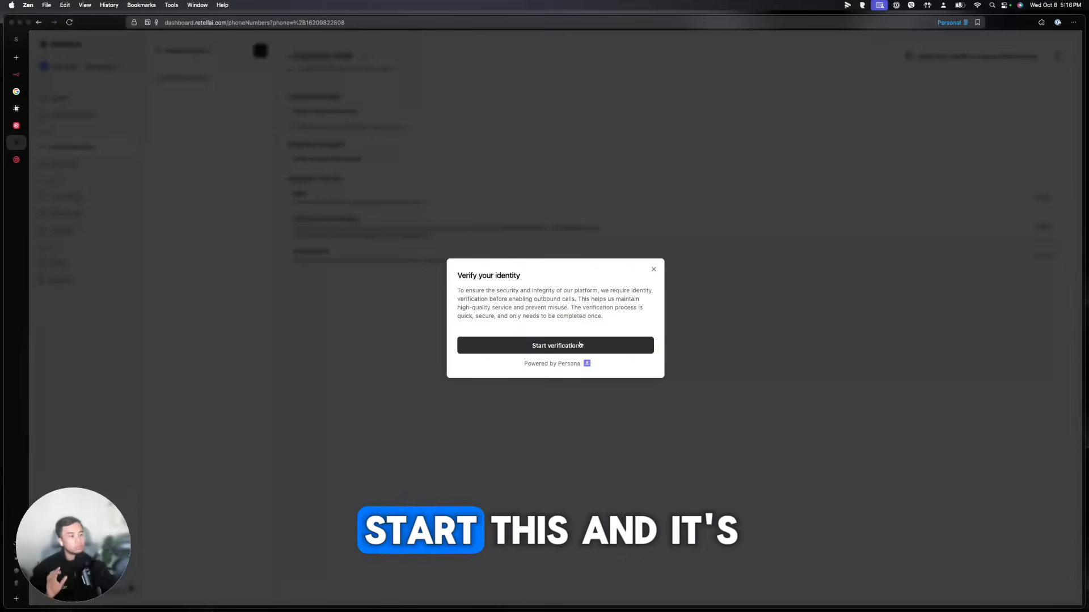
left_click(581, 345)
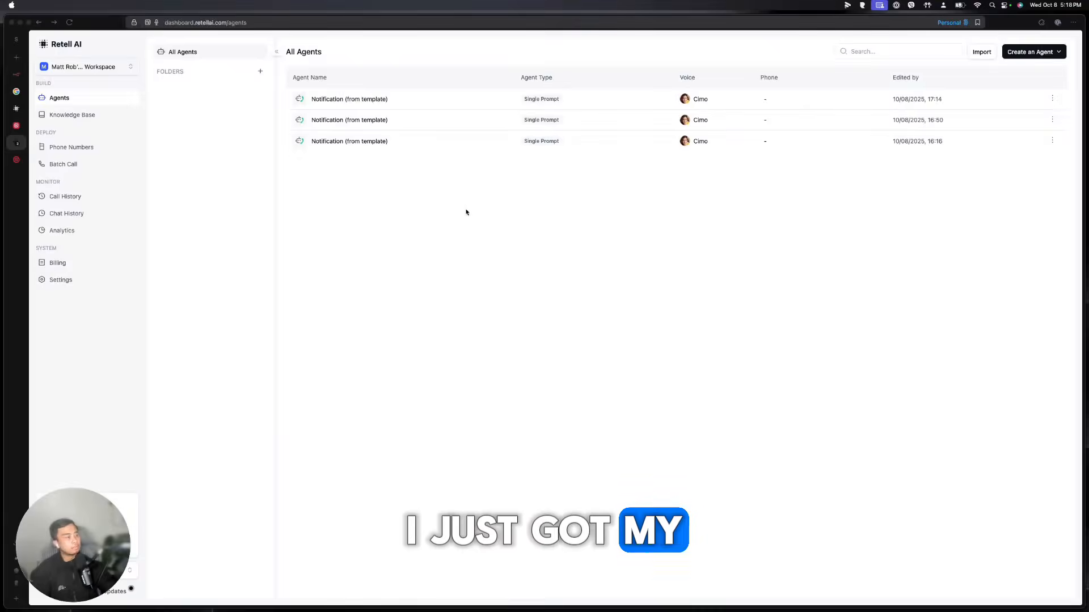
Assign the Notification (from template) agent to the purchased number's inbound calls
left_click(65, 148)
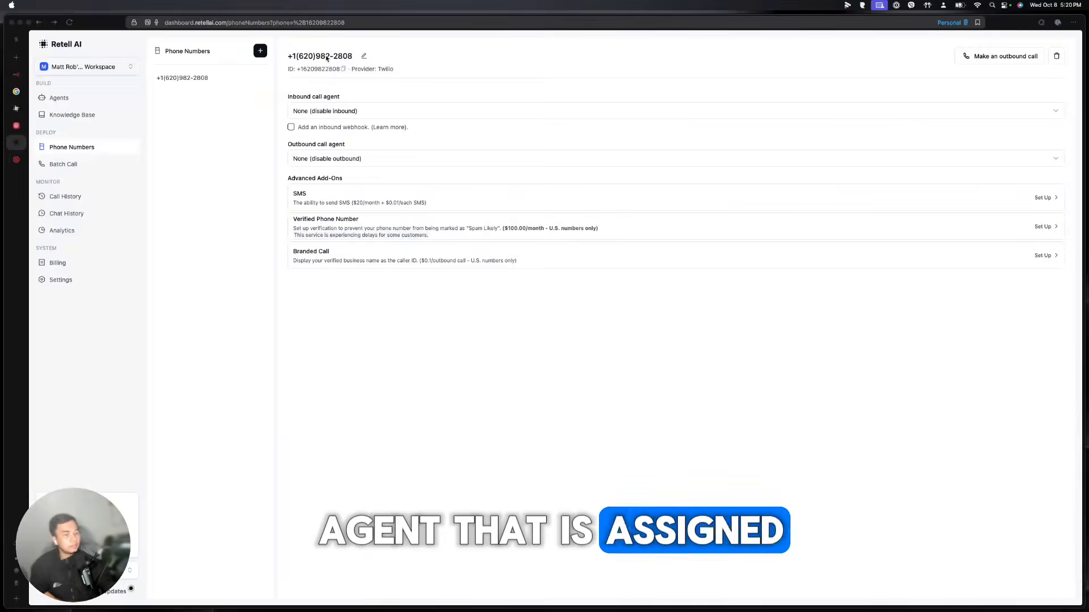
left_click(332, 115)
left_click(442, 142)
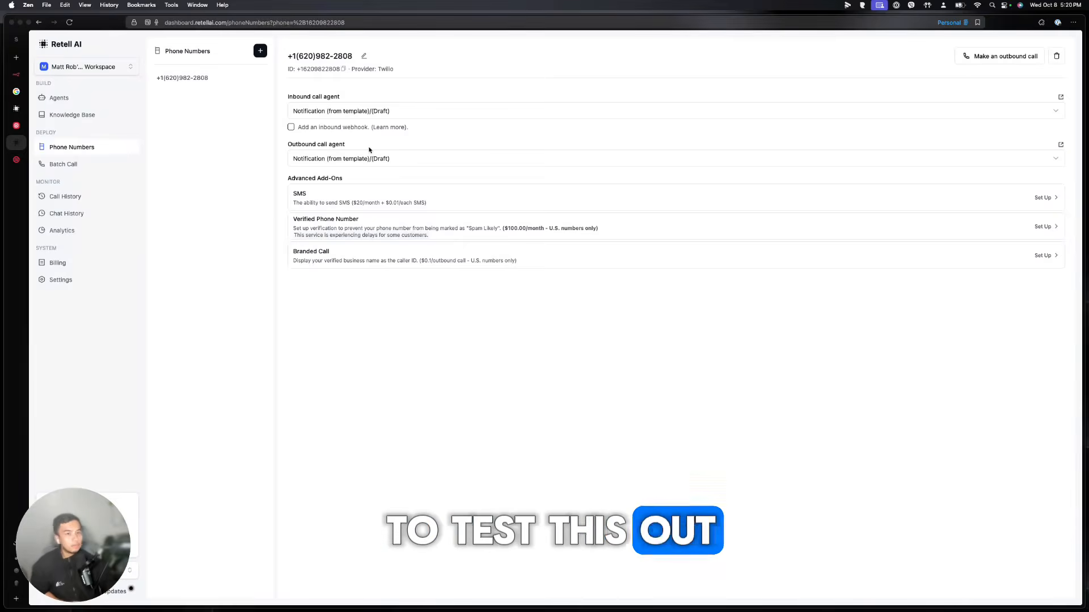
left_click(16, 126)
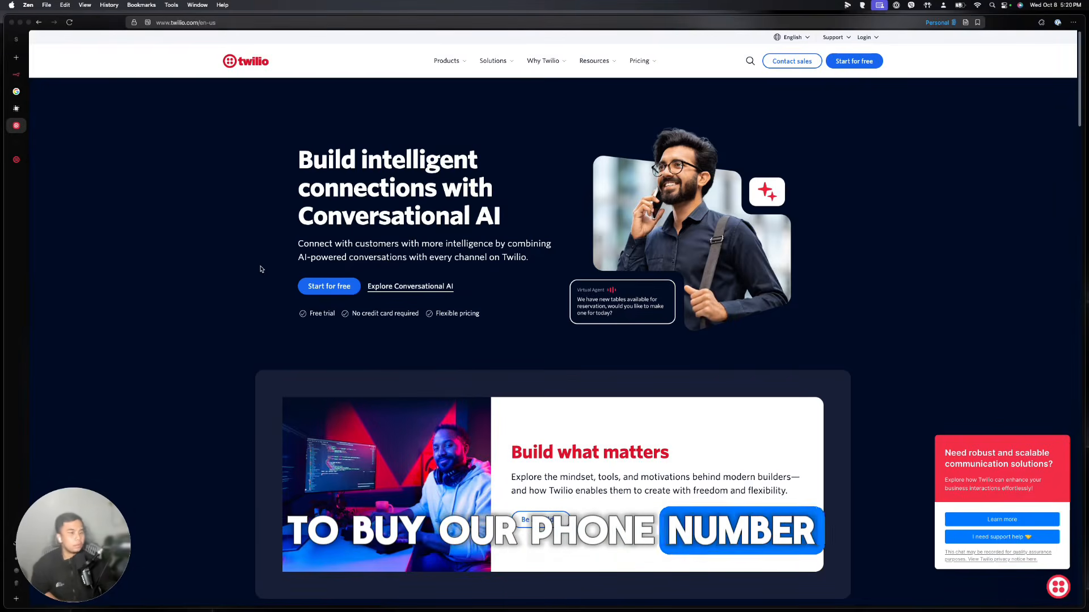
From the Twilio Console home, go to Phone Numbers > Manage > Buy a number
scroll(261, 269, "down", 1)
scroll(260, 271, "up", 1)
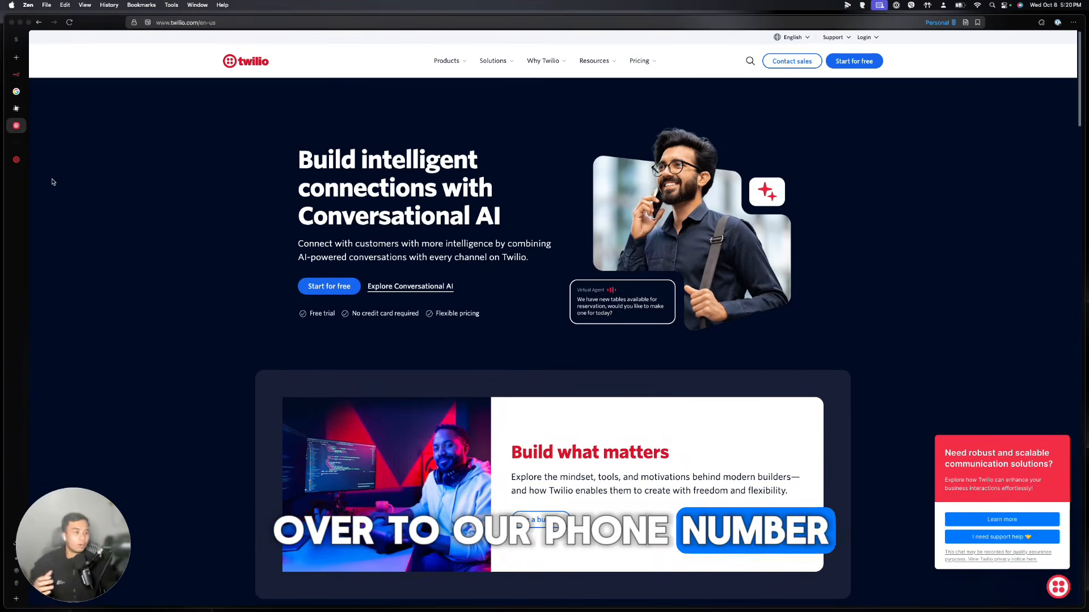
left_click(25, 159)
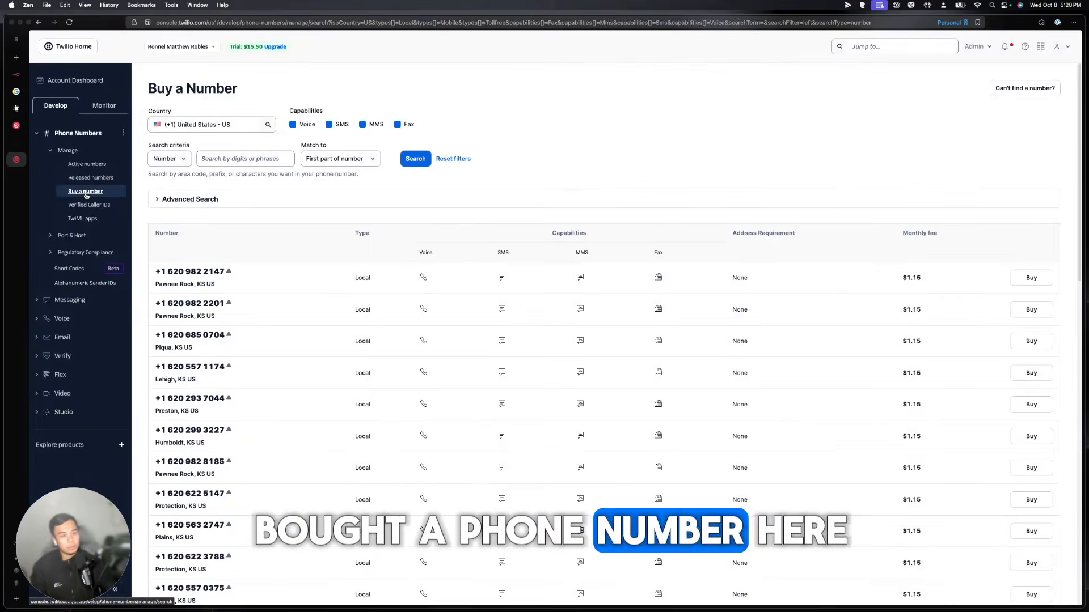
left_click(71, 50)
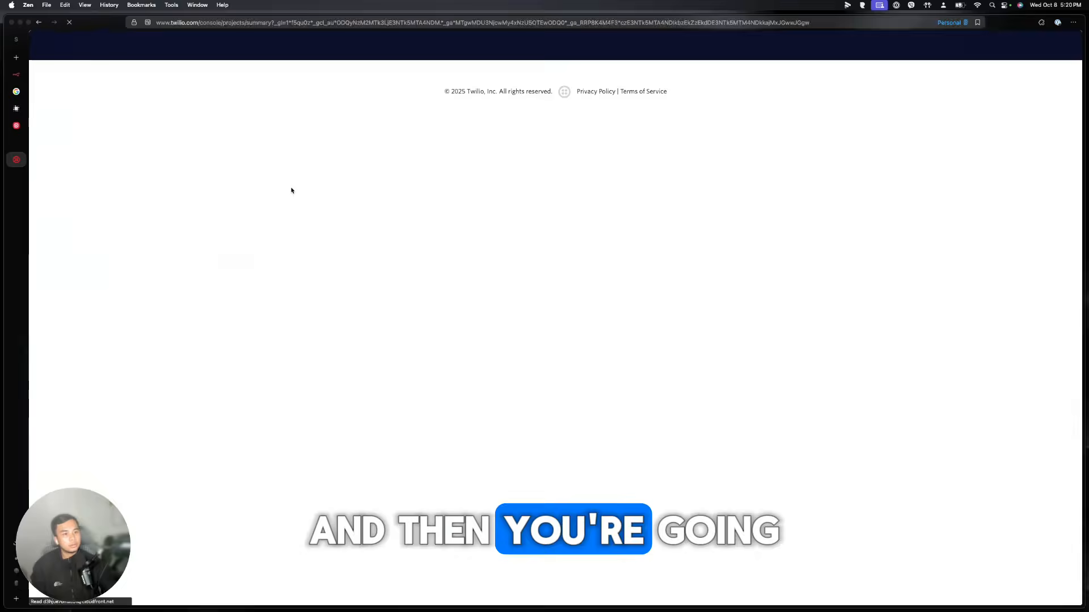
left_click(350, 175)
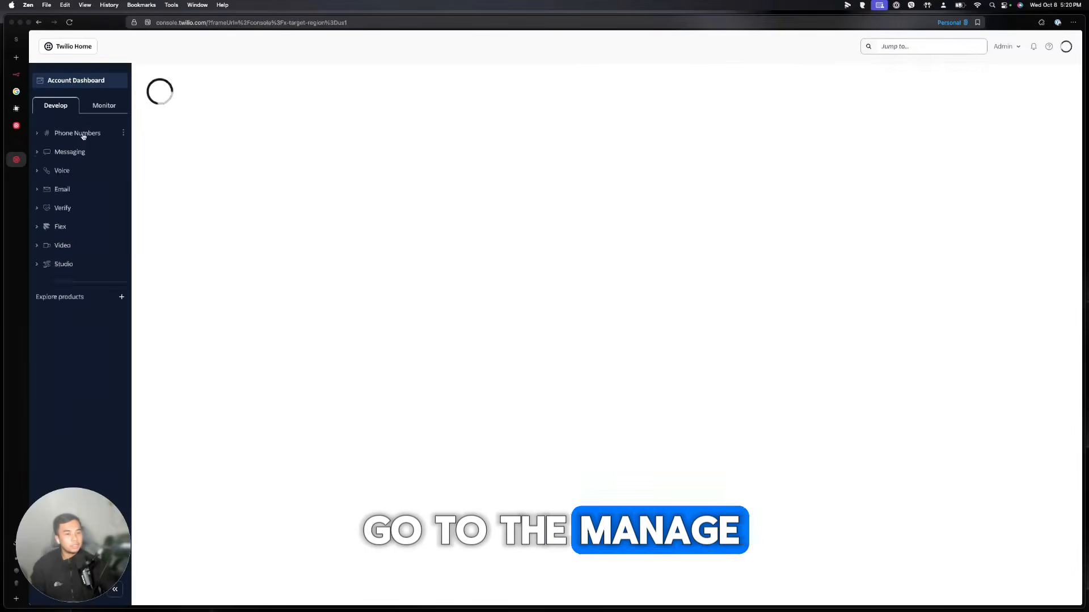
left_click(85, 133)
left_click(85, 150)
left_click(85, 191)
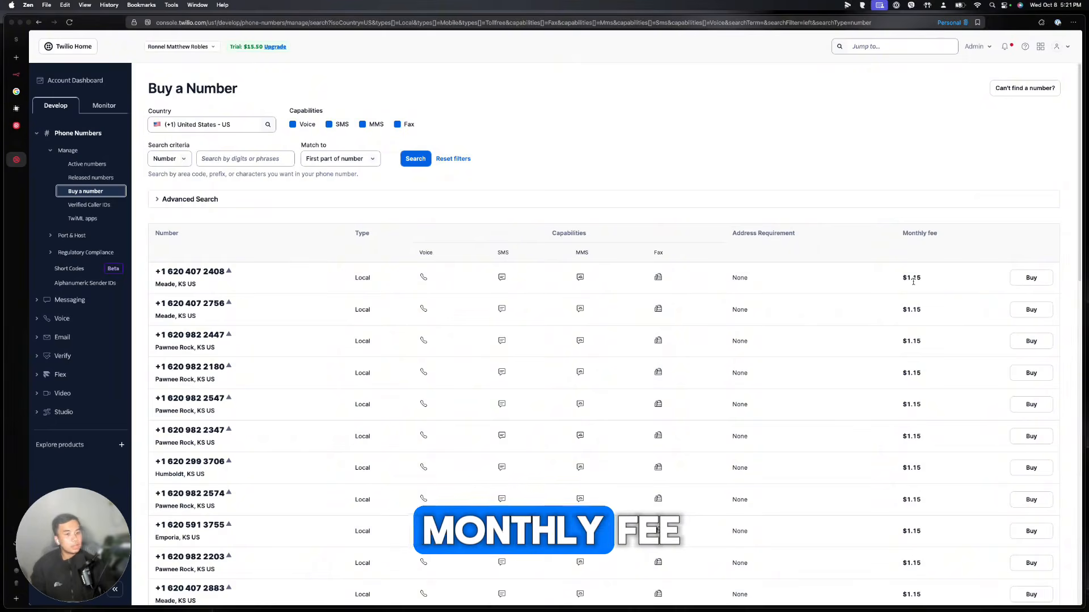
Buy the listed 620-area number and open its Configure page from Active numbers
left_click(1032, 278)
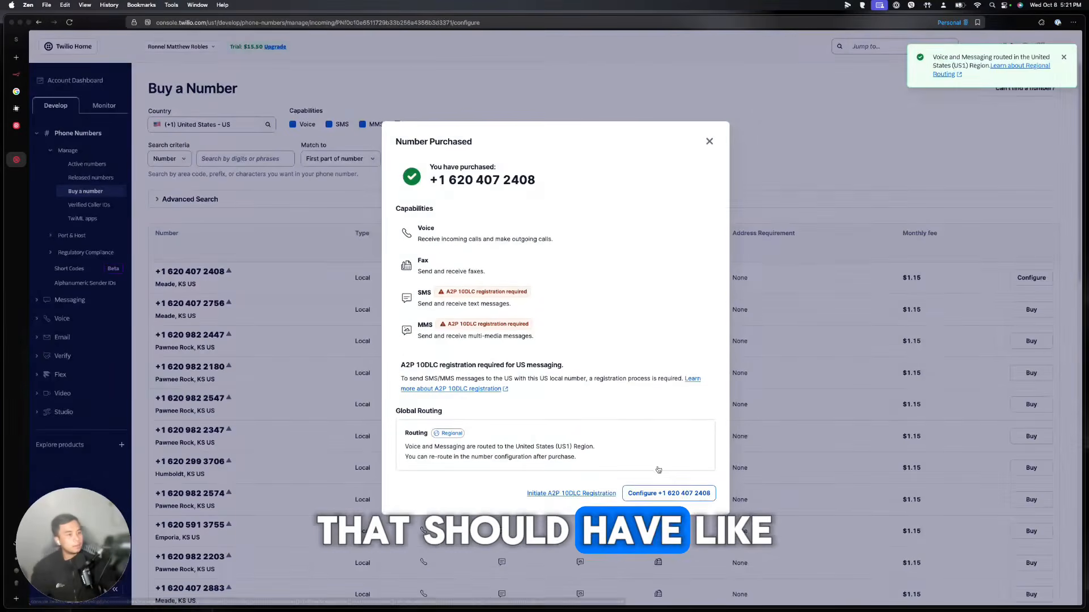
left_click(660, 493)
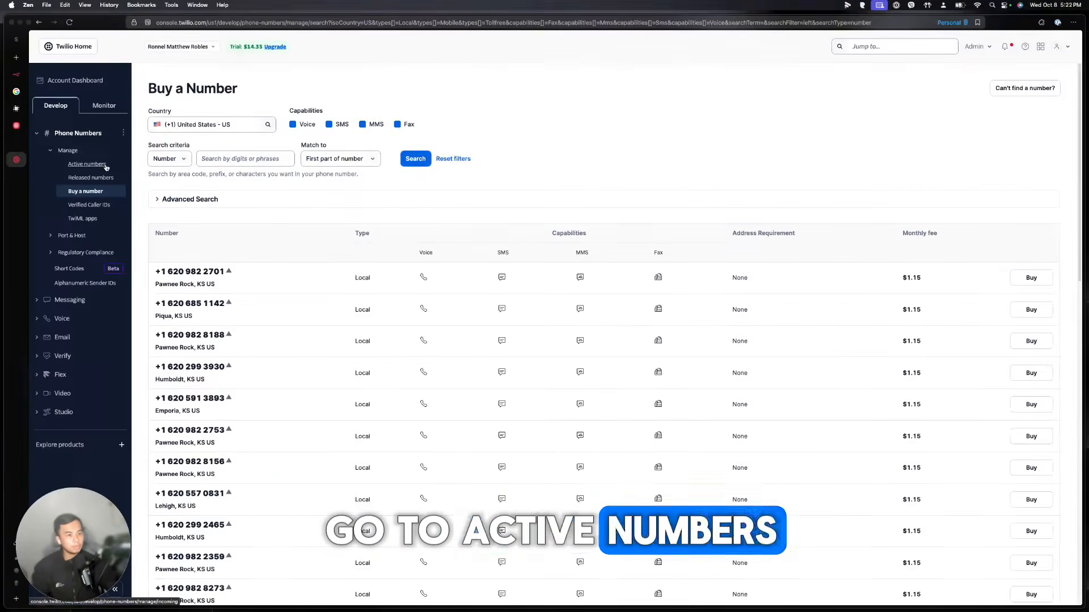
left_click(87, 164)
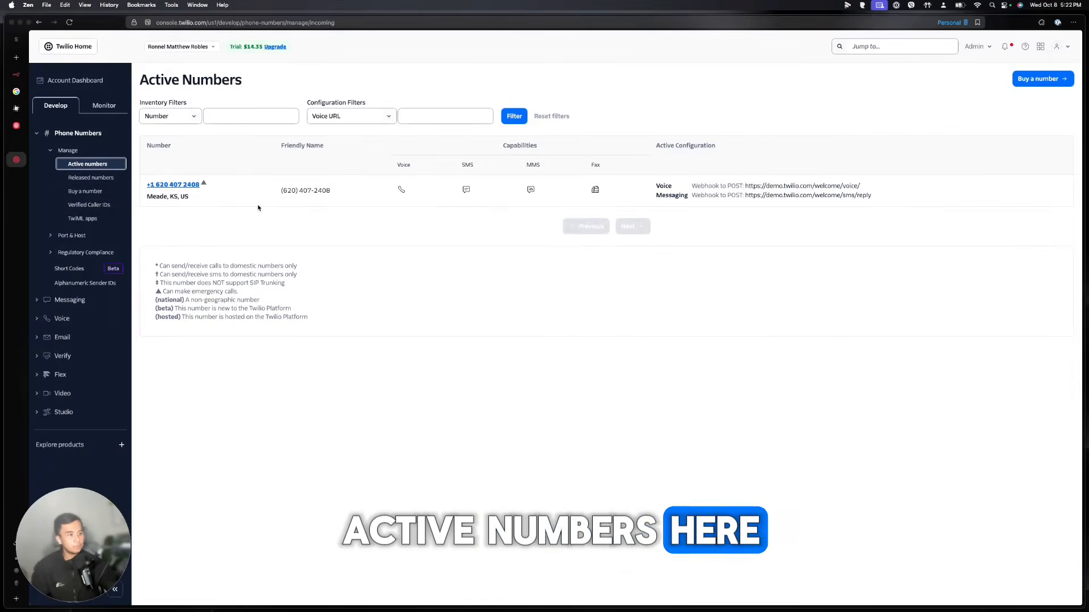
left_click(192, 185)
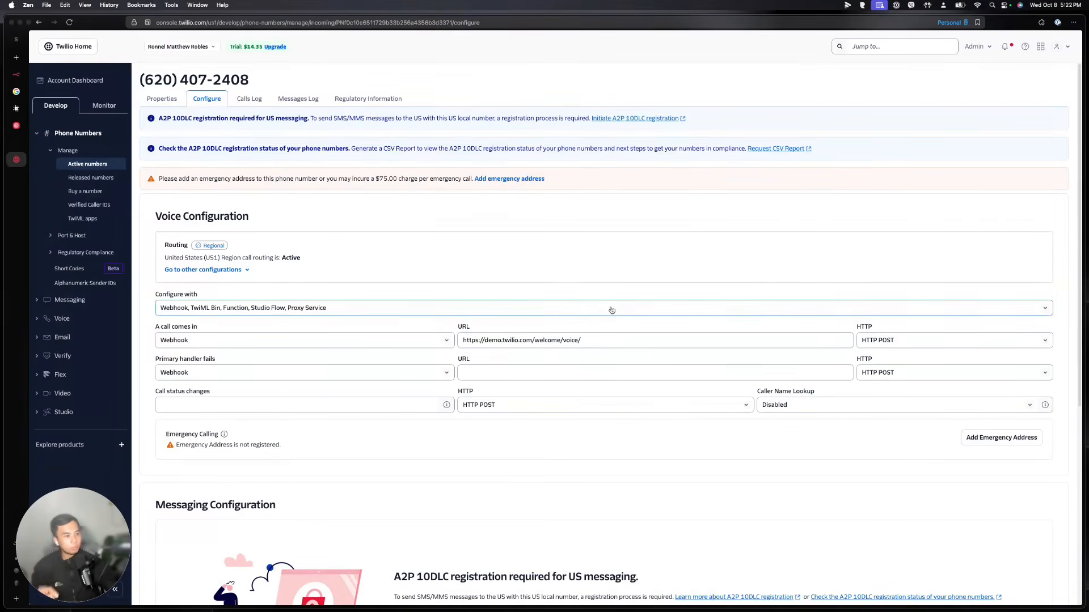
scroll(296, 312, "down", 4)
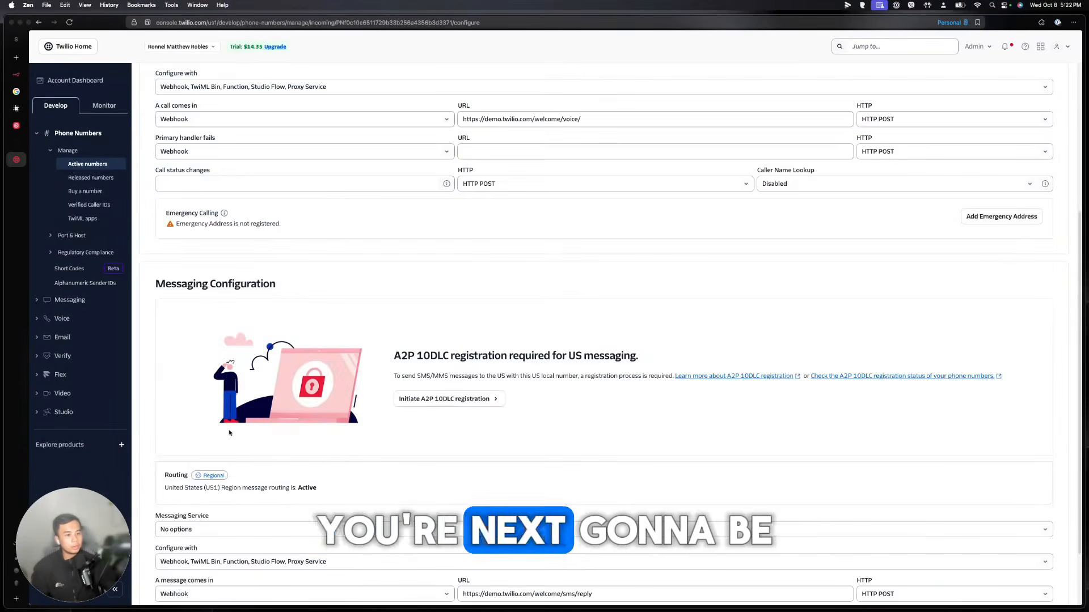
scroll(431, 343, "down", 2)
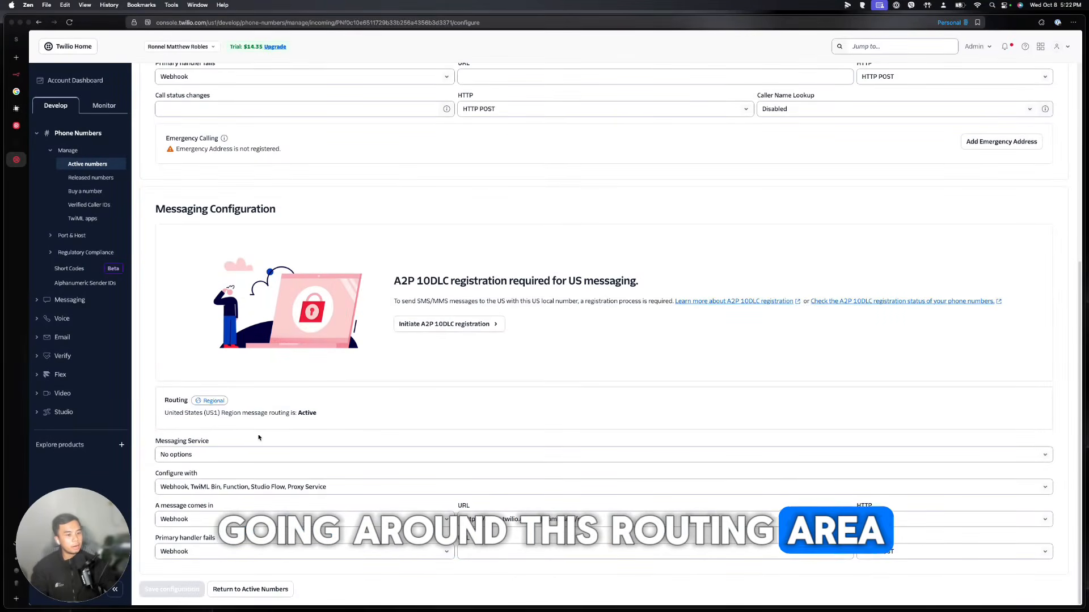
left_click(882, 48)
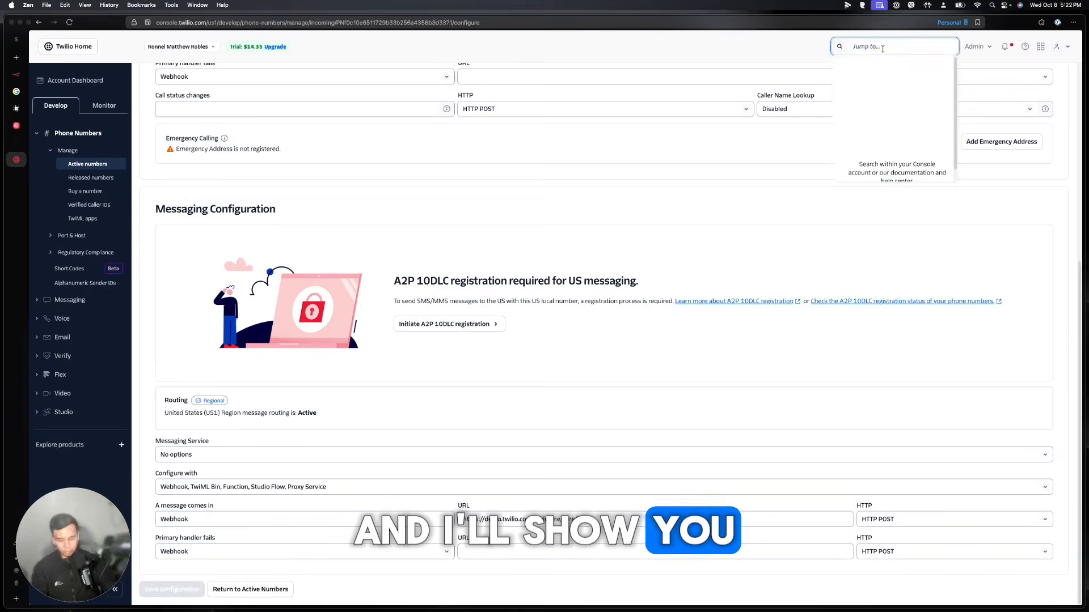
Find Studio via search and create a new flow named INCOMING CALL from scratch
type("studio")
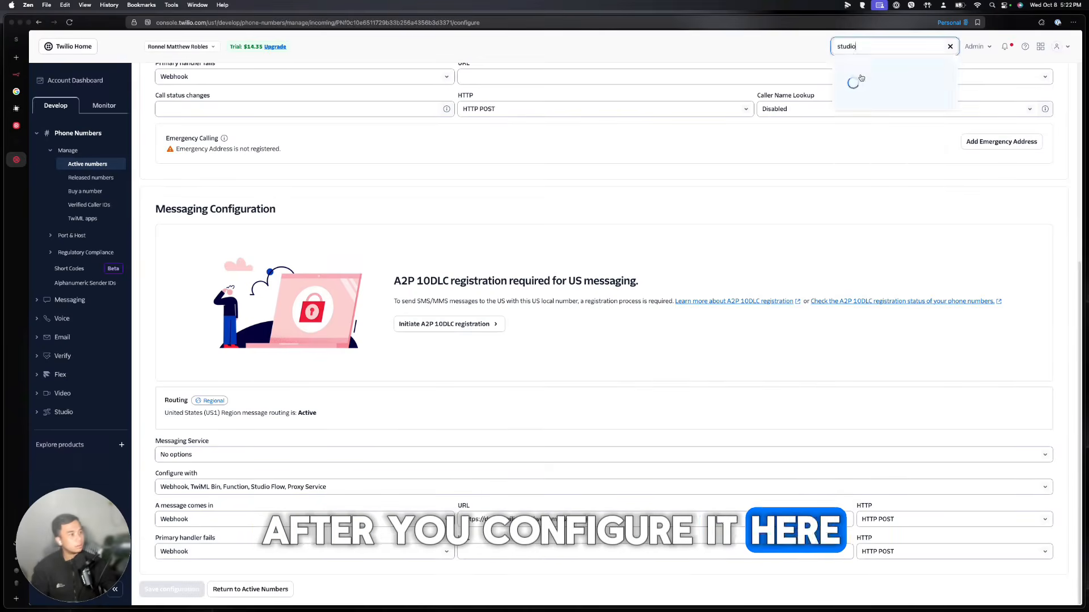
key("Return")
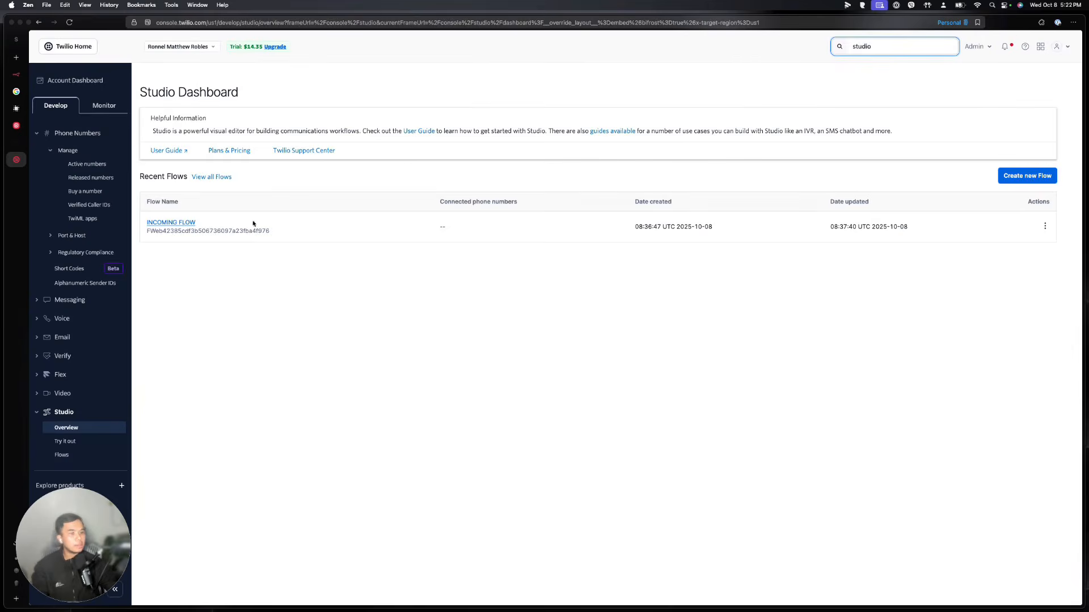
left_click(1022, 176)
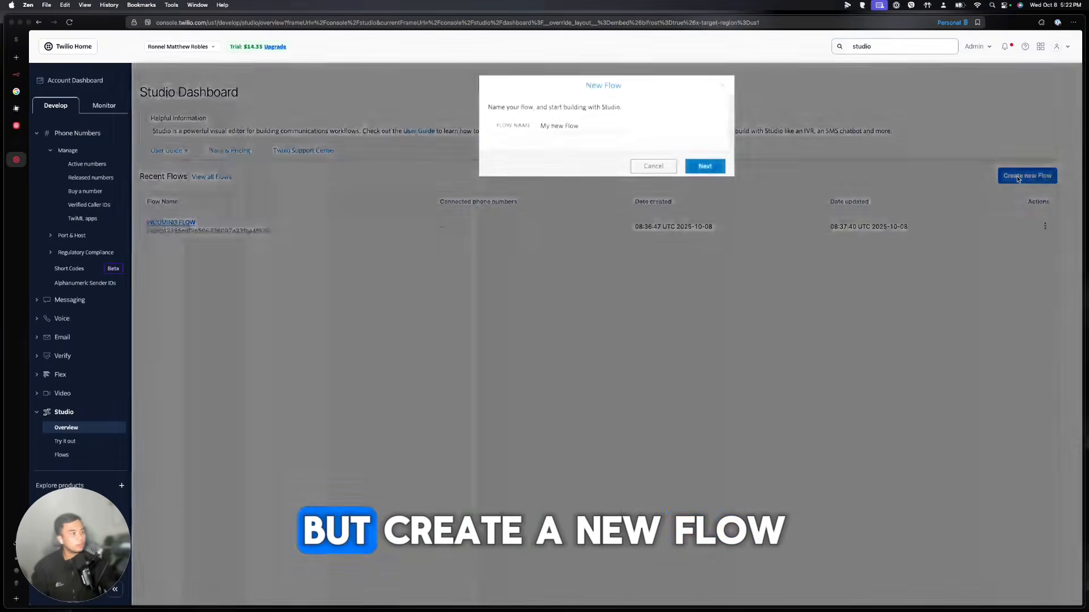
triple_click(579, 126)
type("INCOMING CALL")
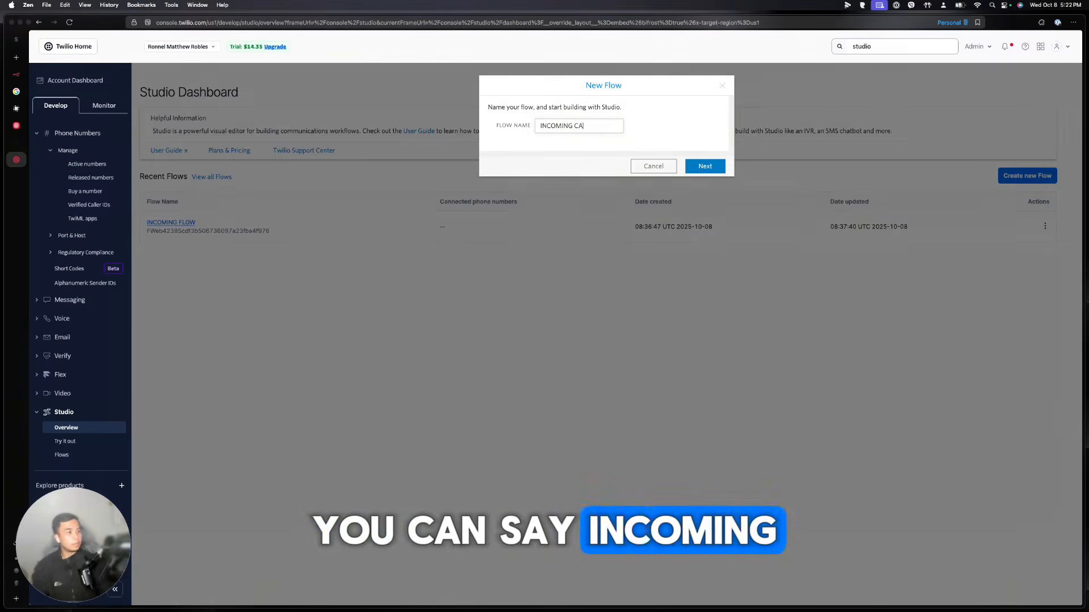
left_click(701, 166)
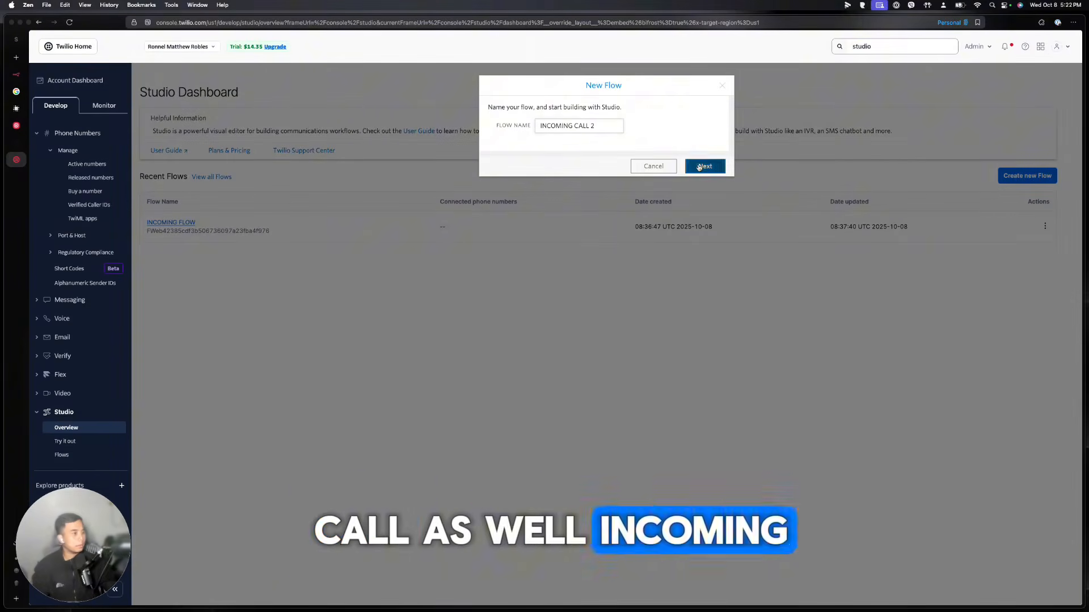
left_click(712, 310)
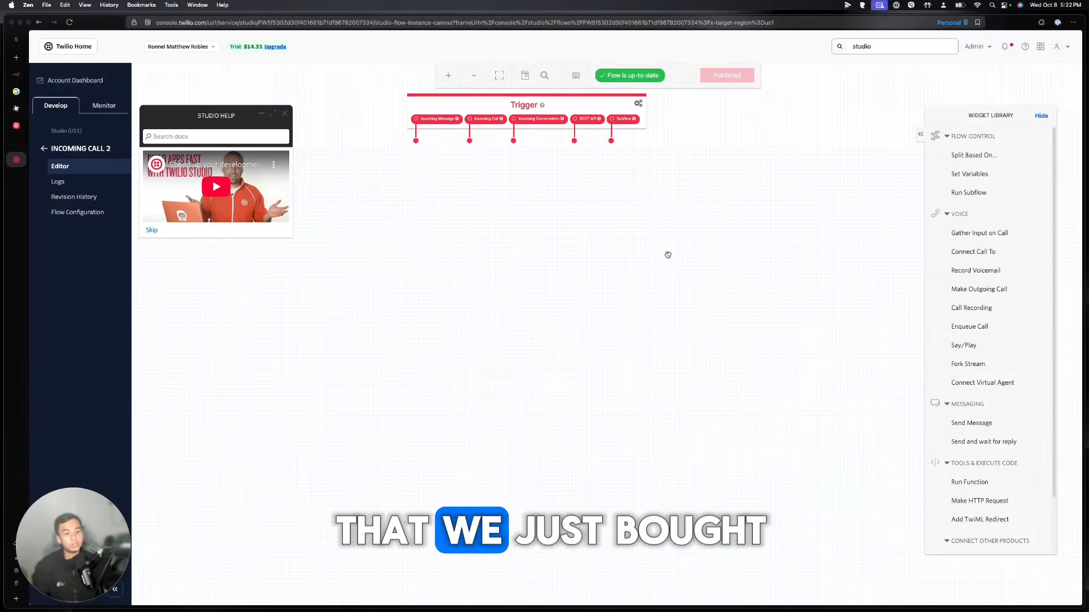
Add a Connect Call To widget and link the Incoming Call trigger to it
left_click_drag(964, 252, 473, 217)
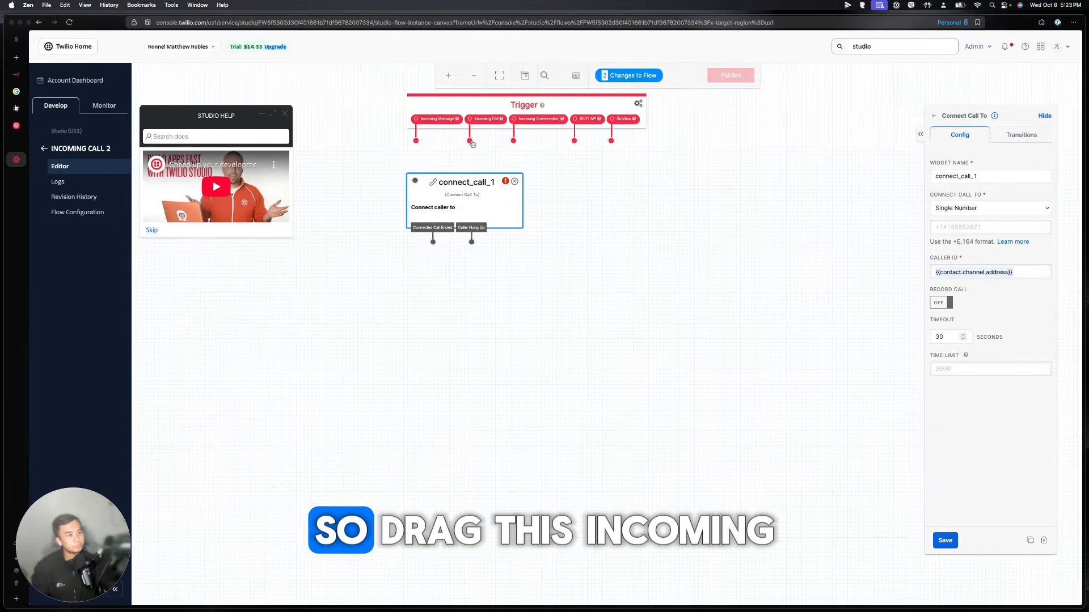
left_click_drag(470, 141, 416, 182)
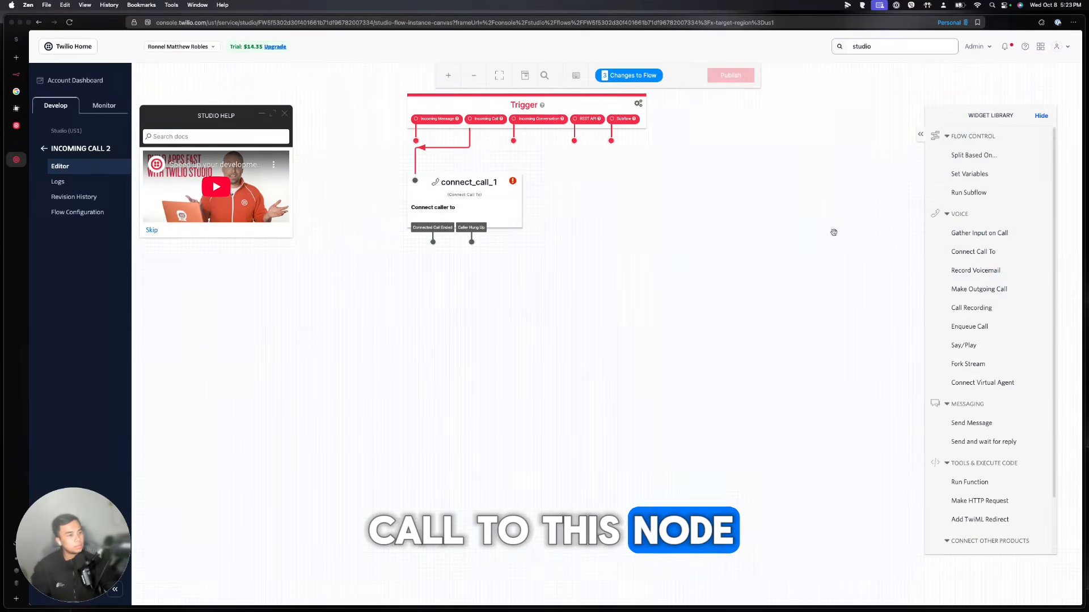
left_click(507, 204)
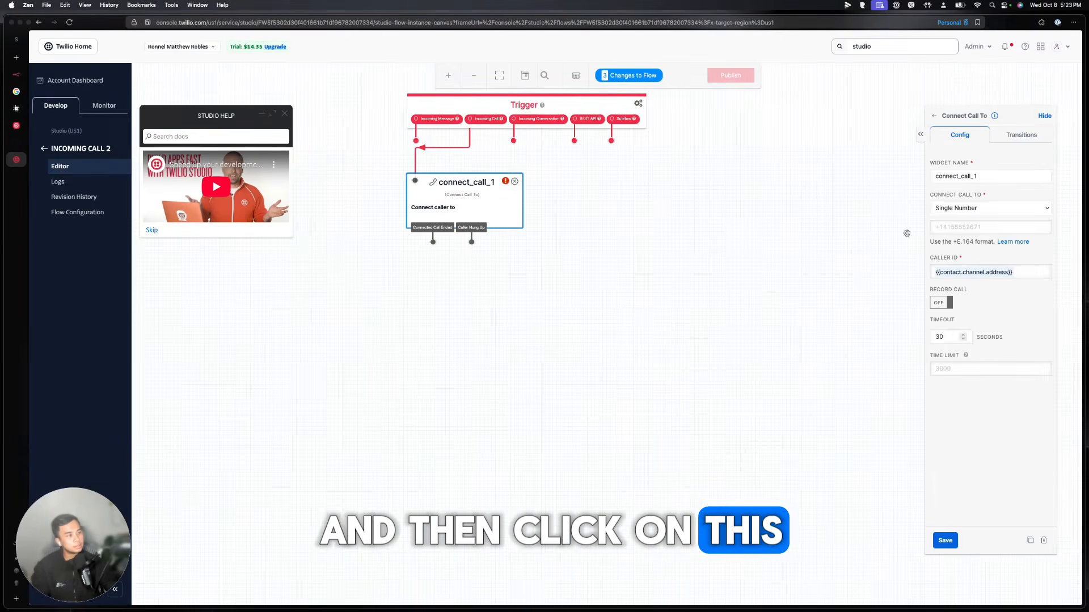
Set connect_call_1 to forward calls to a single phone number and save it
left_click(989, 208)
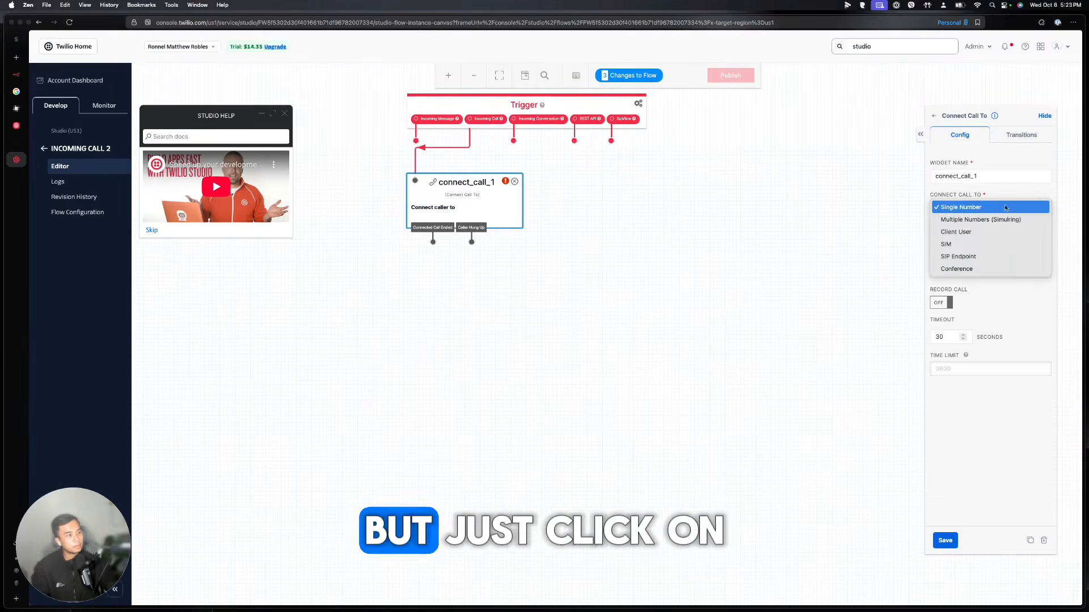
left_click(960, 208)
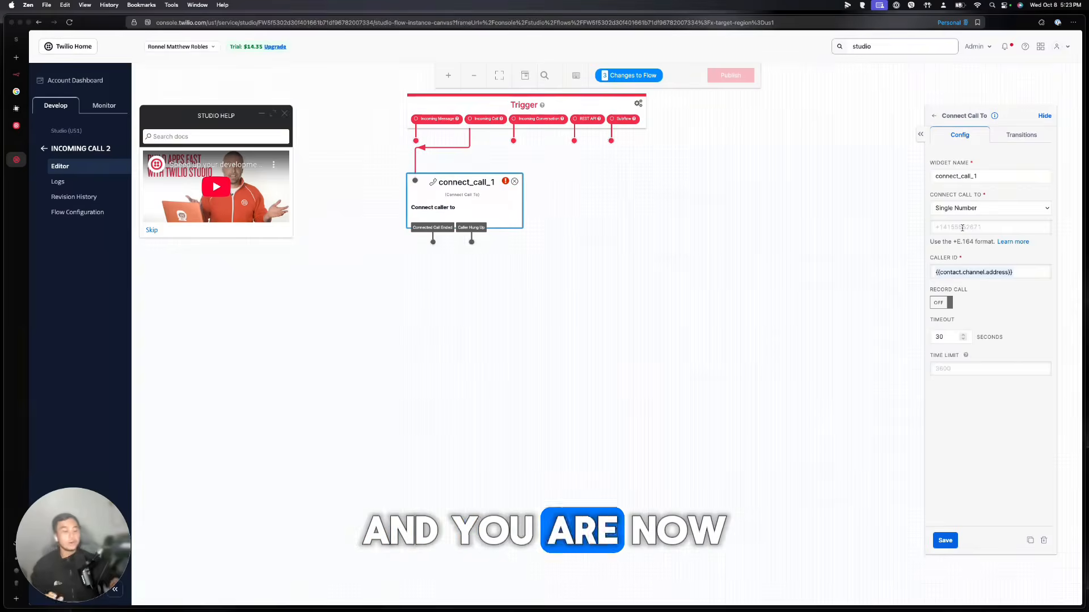
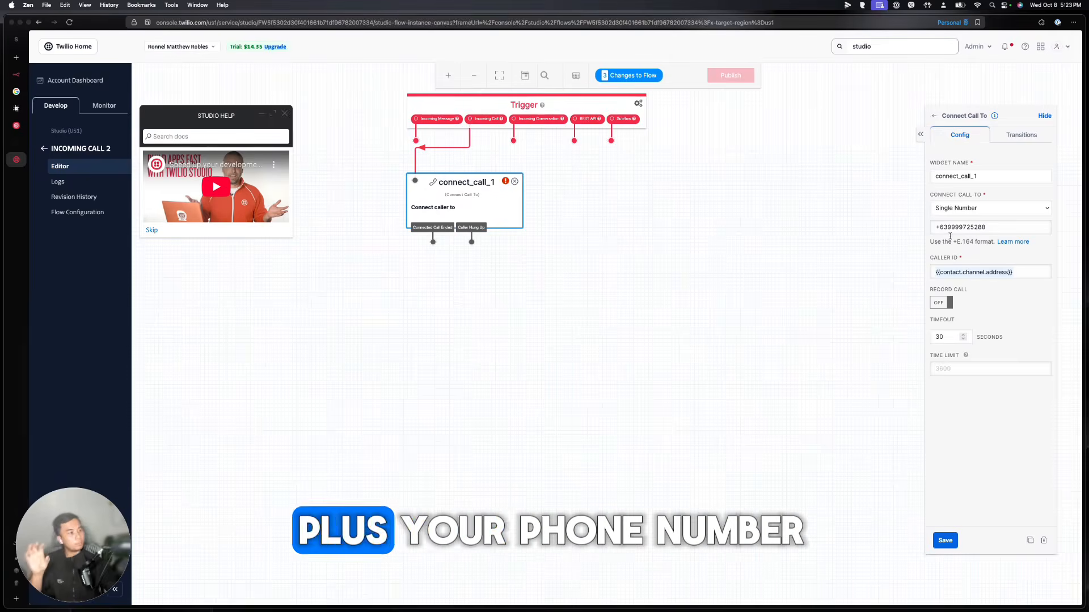
left_click(945, 541)
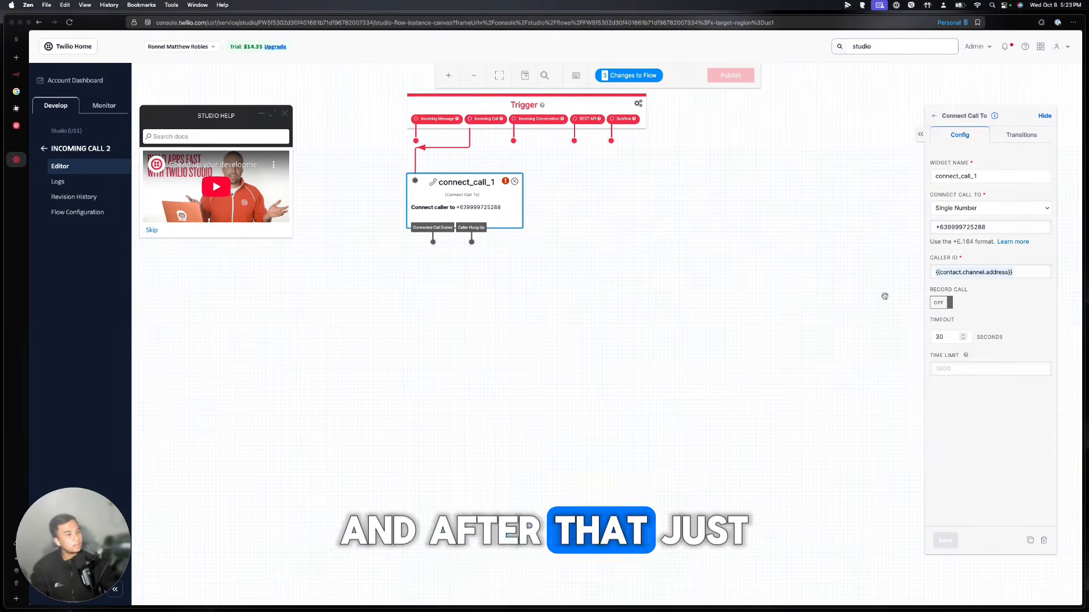
left_click(88, 82)
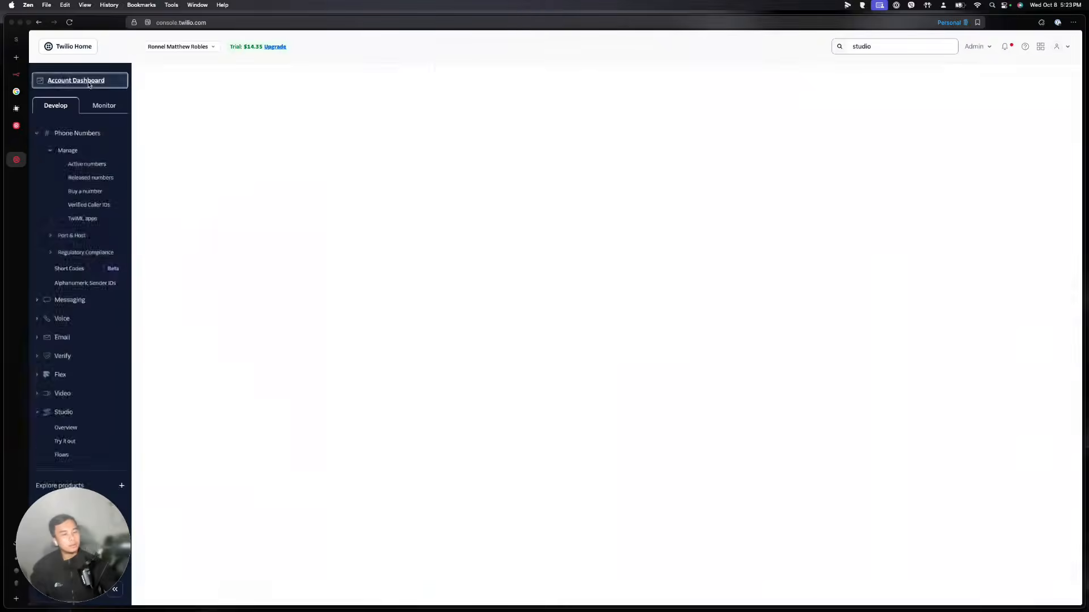
Open the purchased Twilio number's Voice Configuration from Active numbers
left_click(102, 163)
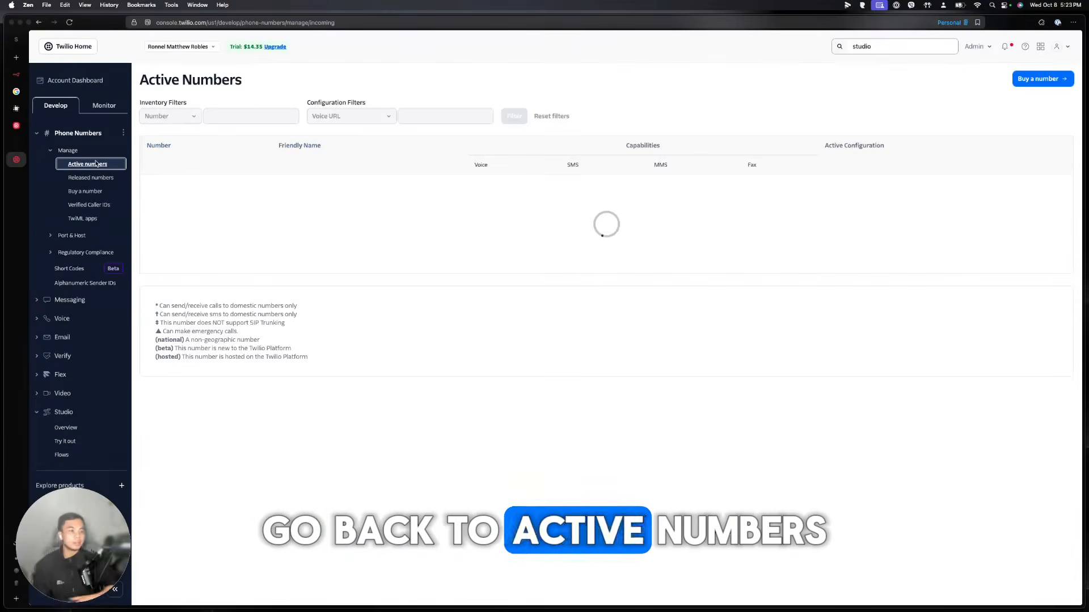
left_click(187, 185)
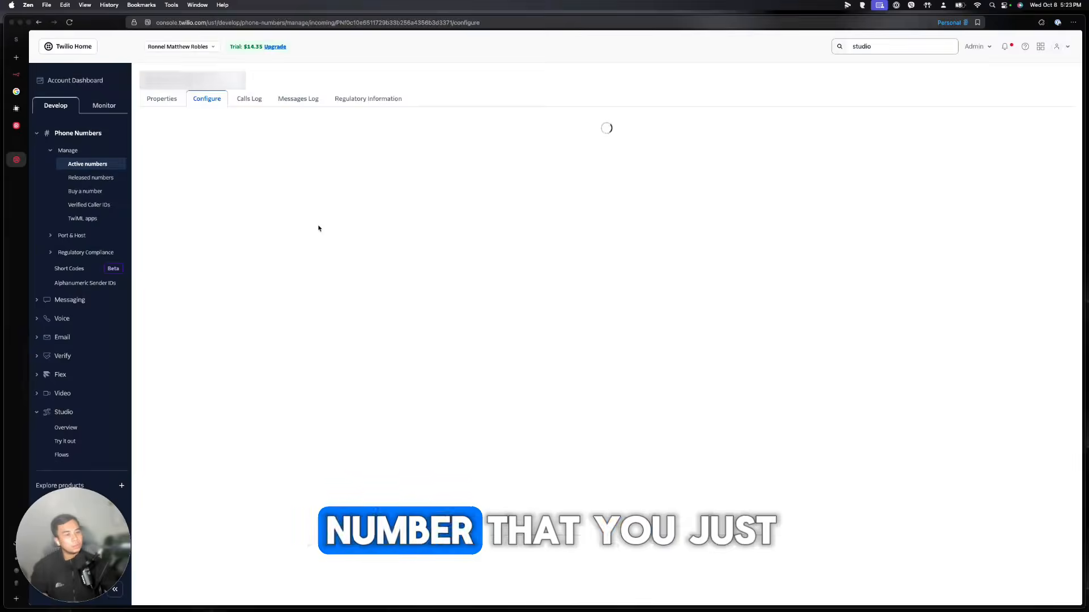
scroll(412, 271, "down", 5)
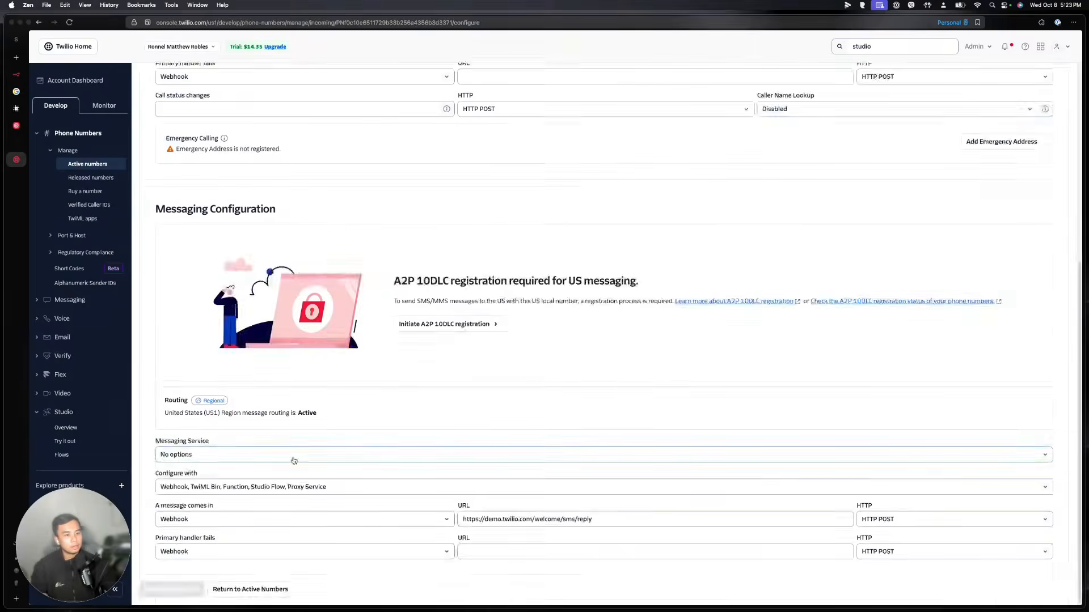
scroll(291, 457, "up", 5)
left_click_drag(153, 219, 250, 219)
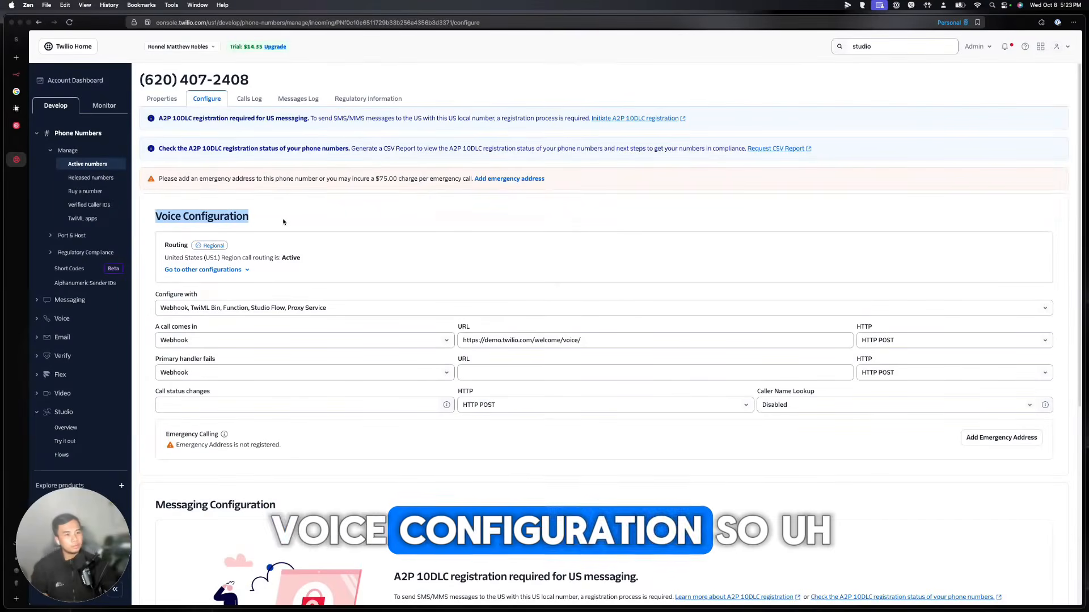
Set 'A call comes in' to Studio Flow using the INCOMING CALL 2 flow
left_click(201, 340)
left_click(182, 377)
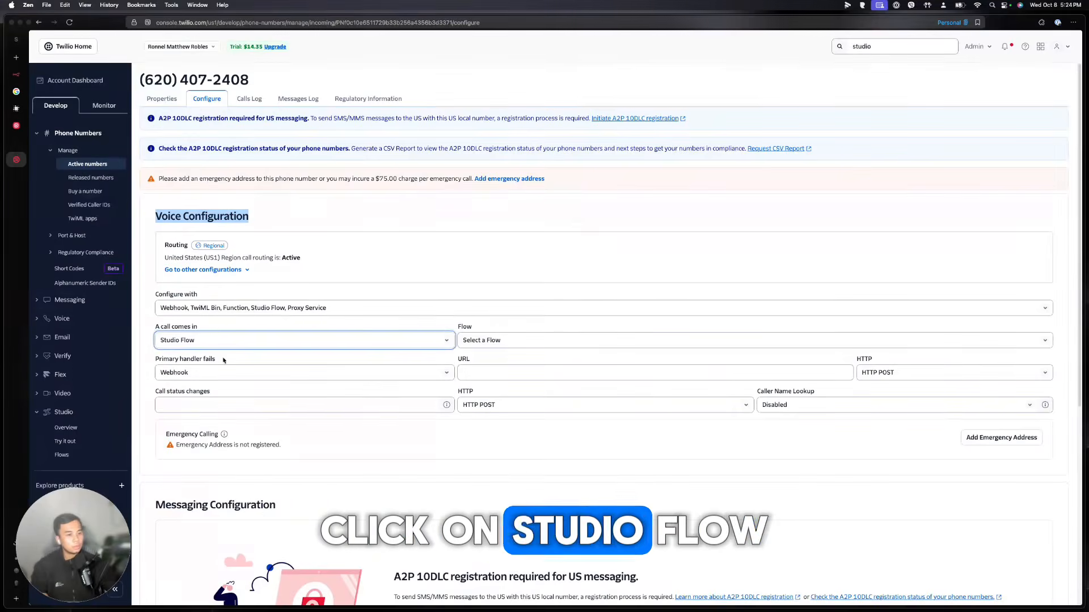
left_click(489, 340)
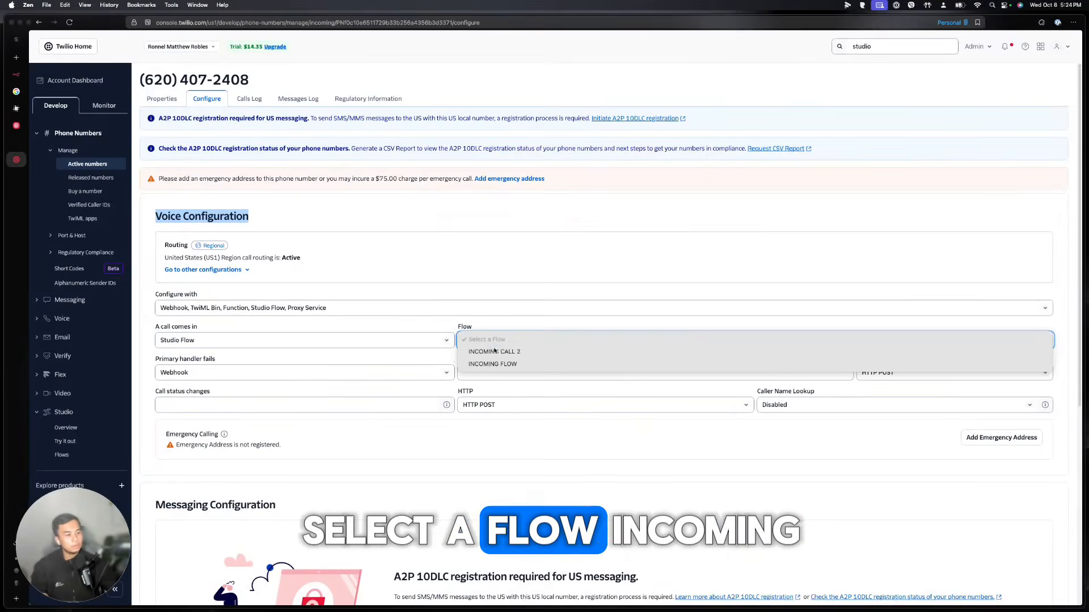
left_click(496, 351)
scroll(510, 344, "down", 5)
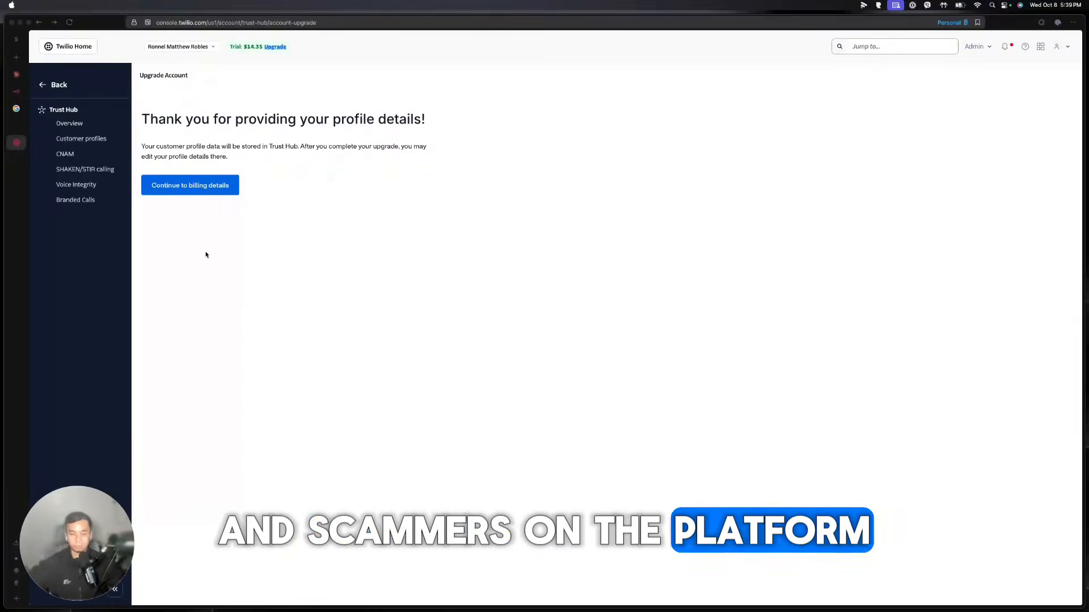
Enter a $20 funding amount in the billing details and move on to the payment method
left_click(191, 191)
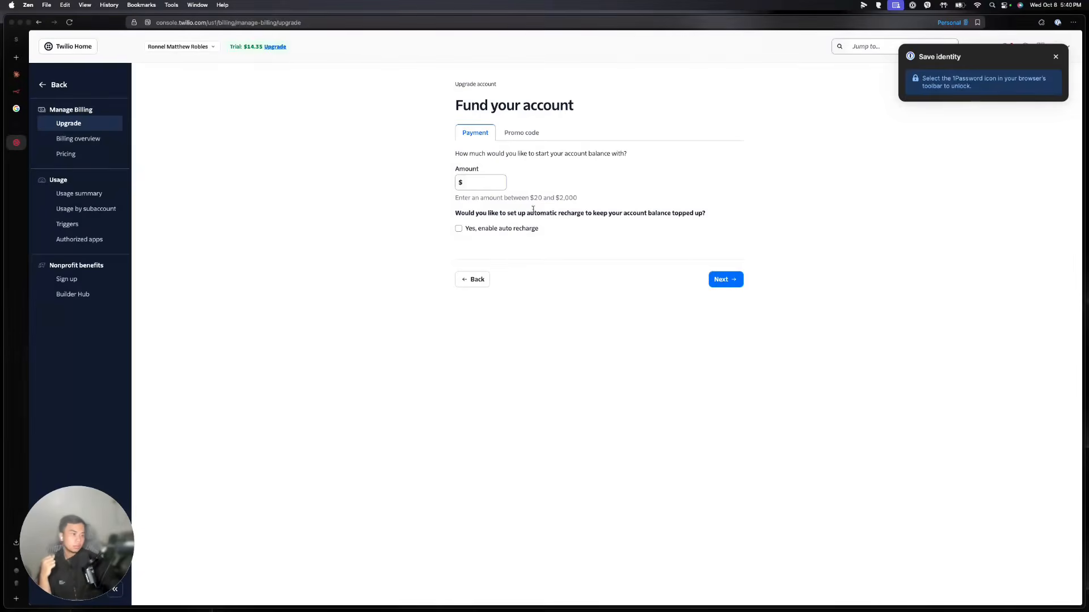
left_click(491, 184)
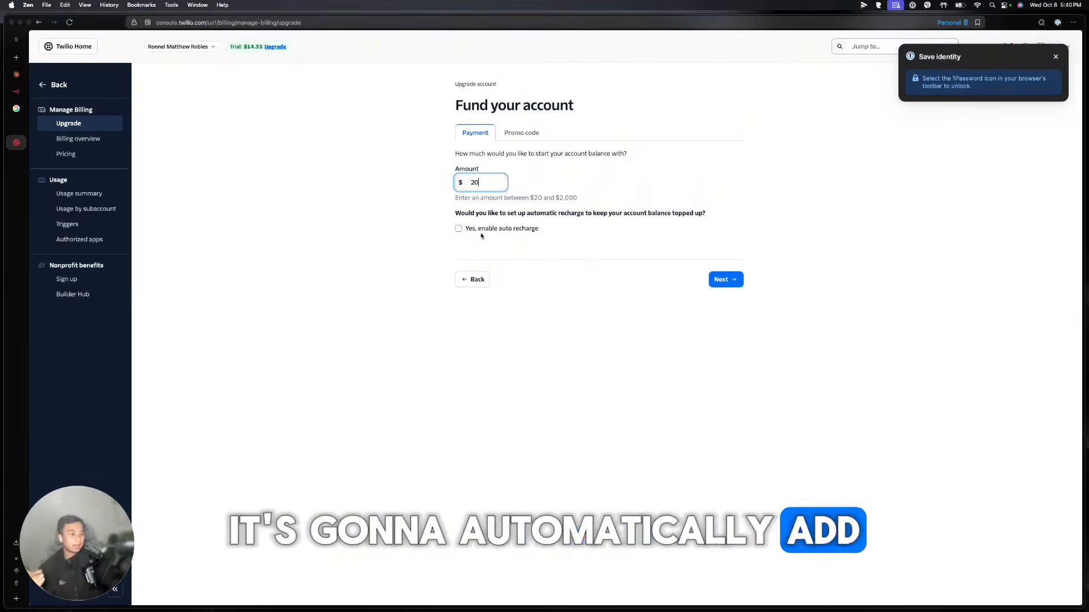
left_click(725, 279)
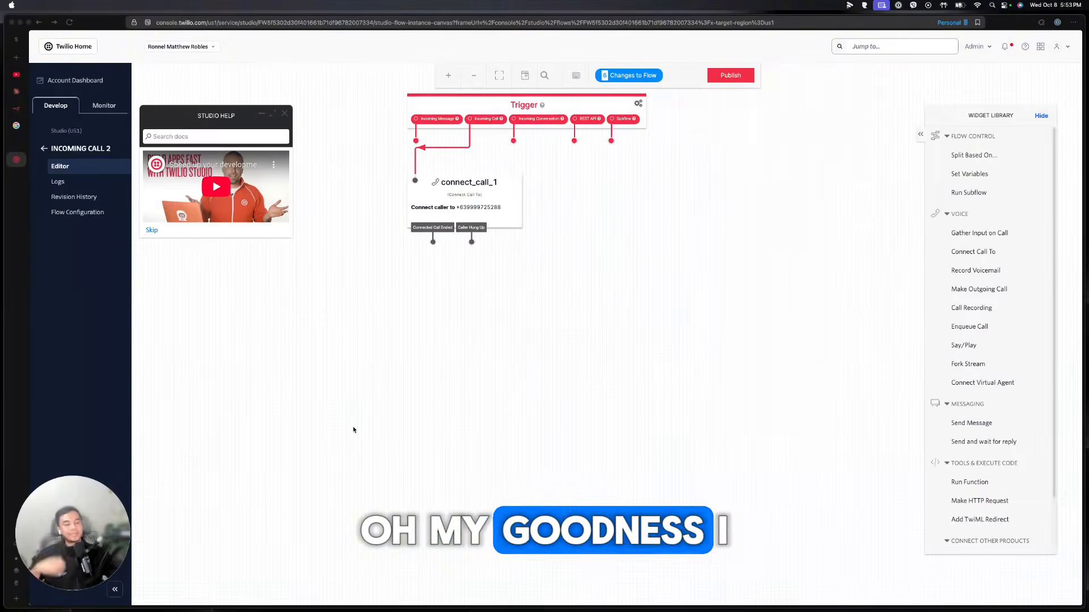
Publish the INCOMING CALL 2 flow, confirm it, and head to the call logs
left_click(731, 75)
left_click(689, 161)
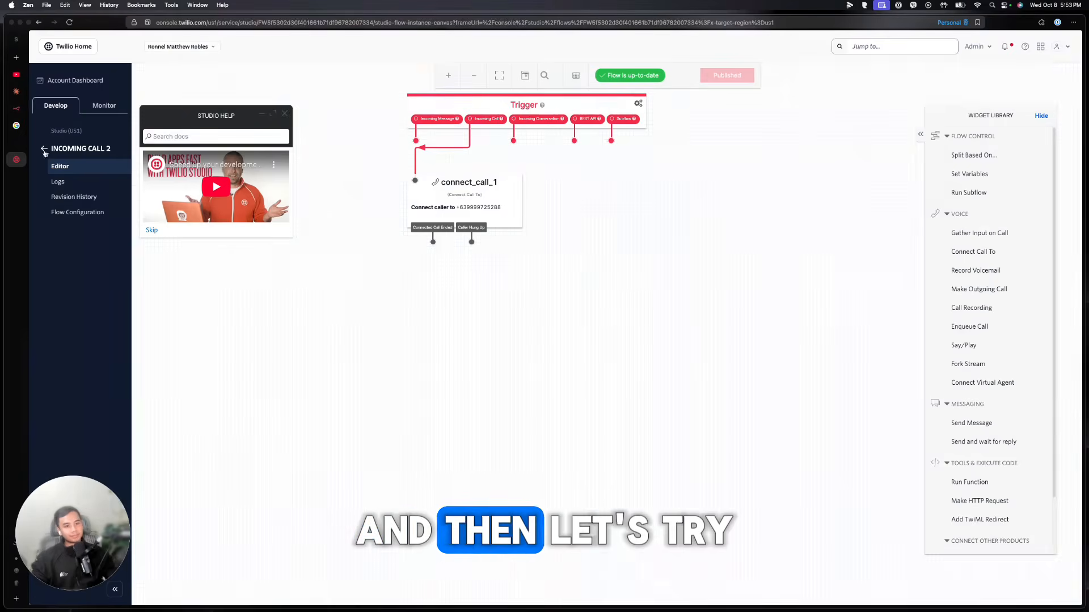
left_click(16, 142)
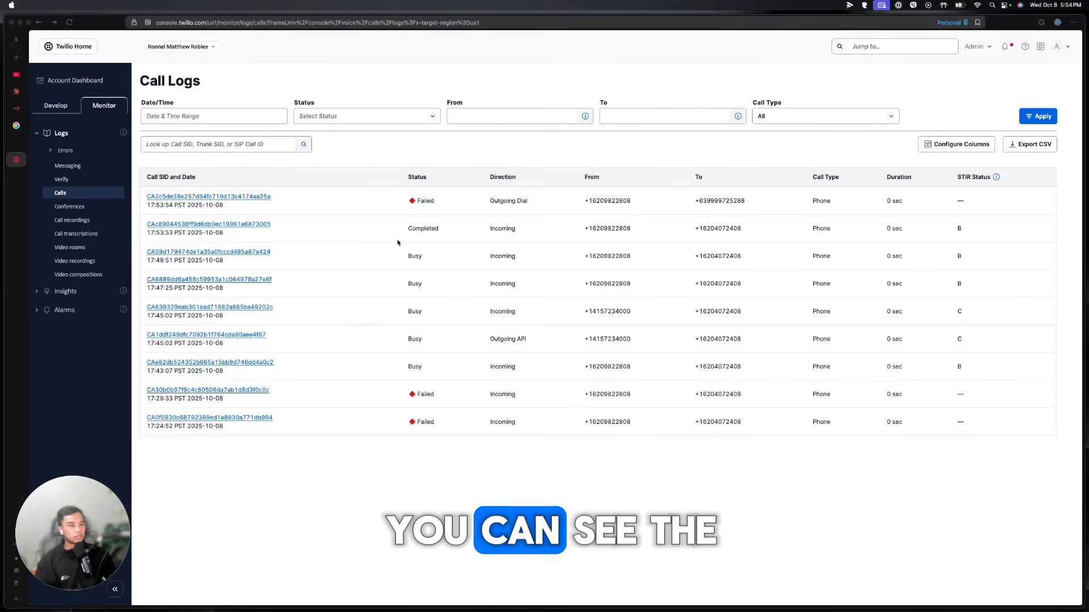
Inspect the failed outgoing call's status in the Call Logs
left_click(410, 228)
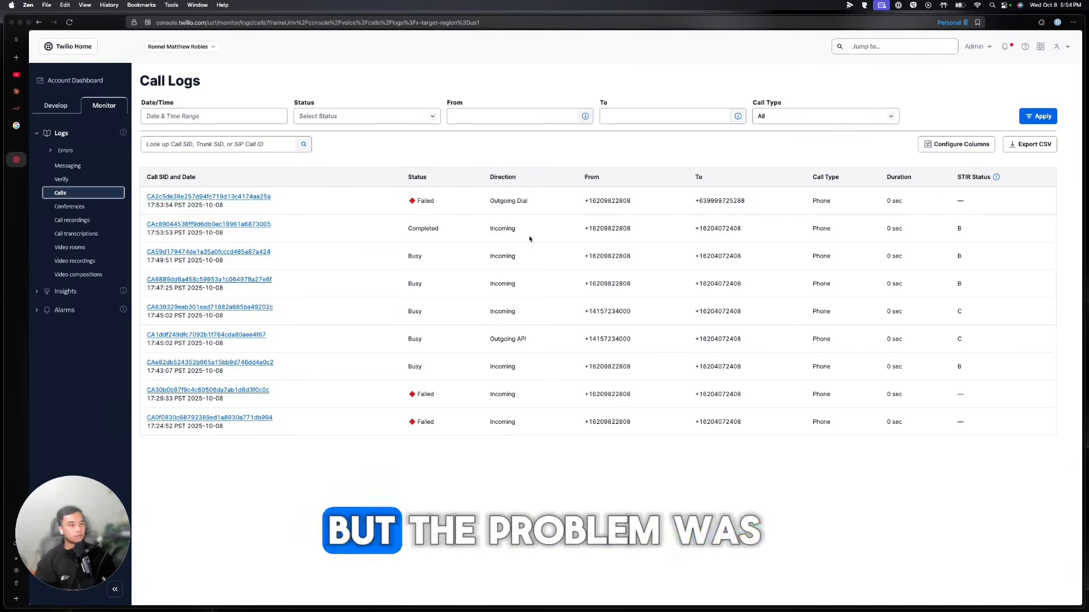
left_click(445, 205)
left_click_drag(445, 205, 407, 203)
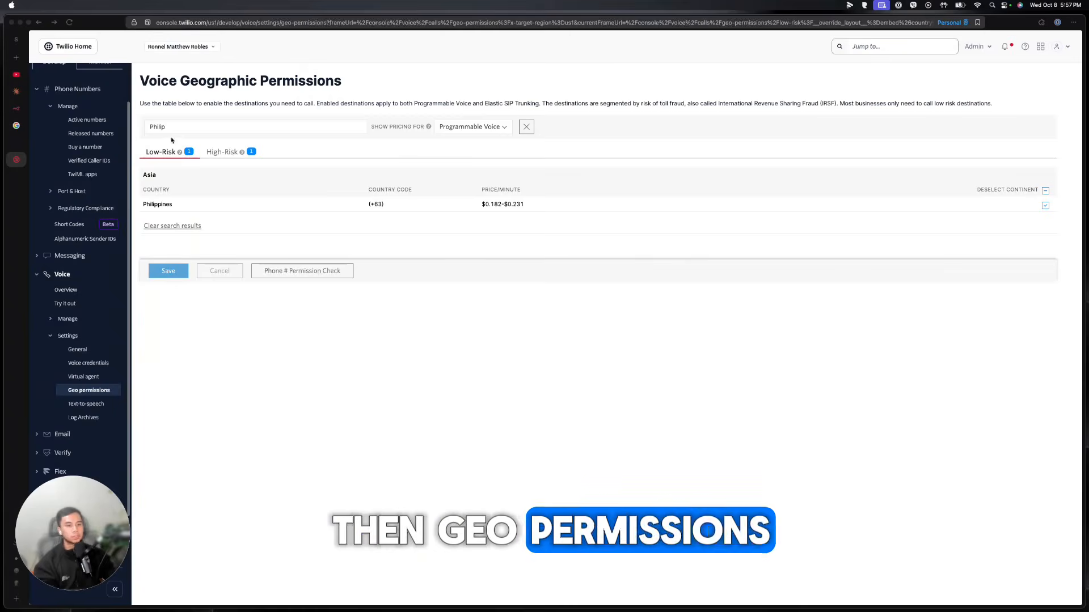
Filter countries by 'Phil' and allow Low-Risk voice calls to the Philippines
double_click(153, 127)
key("BackSpace")
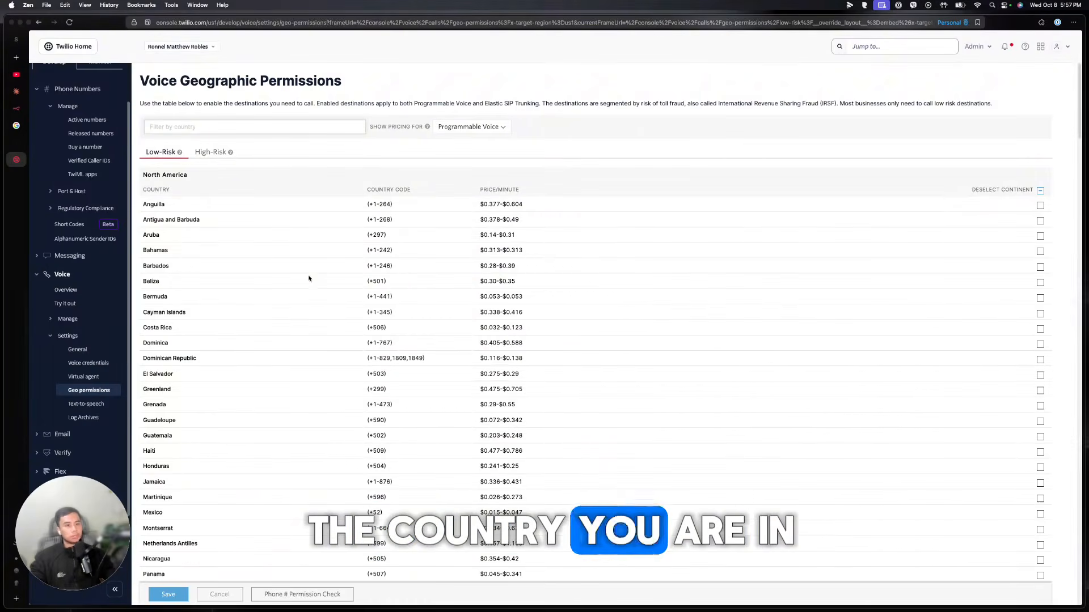
type("Phili")
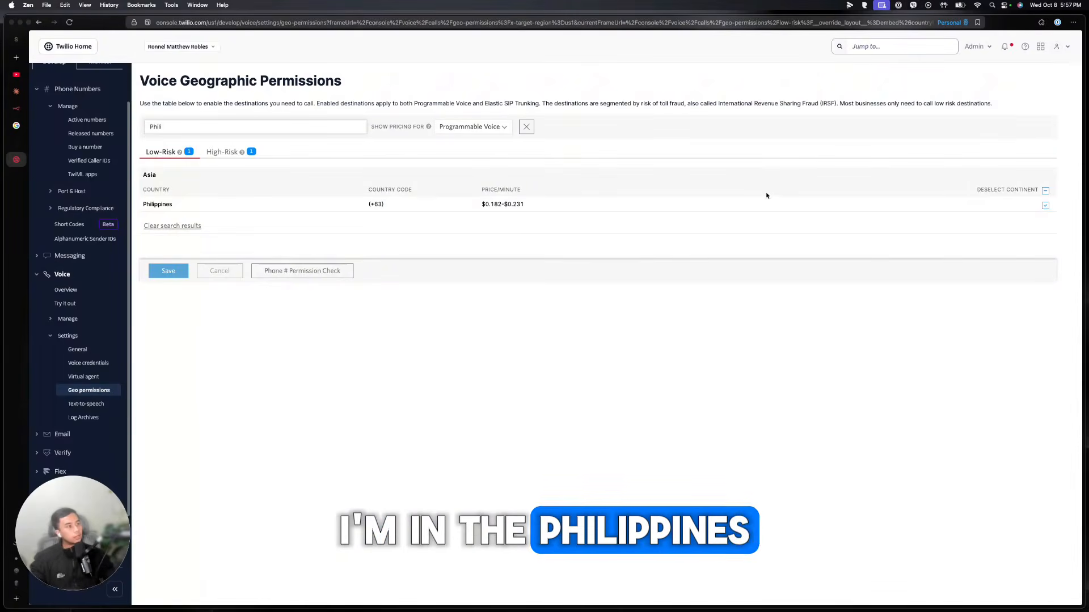
left_click(1045, 205)
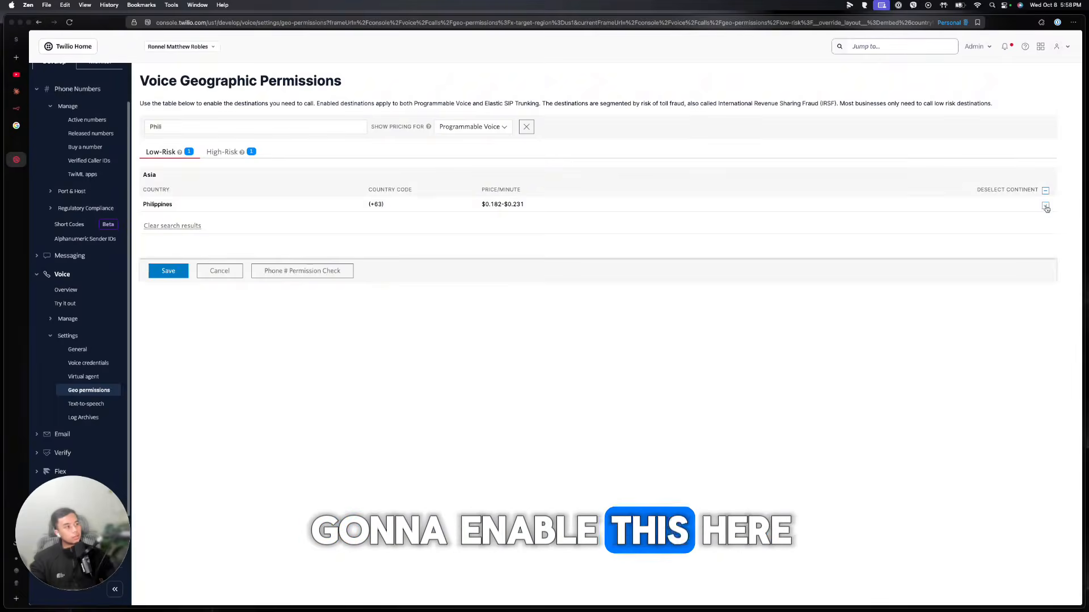
left_click(211, 160)
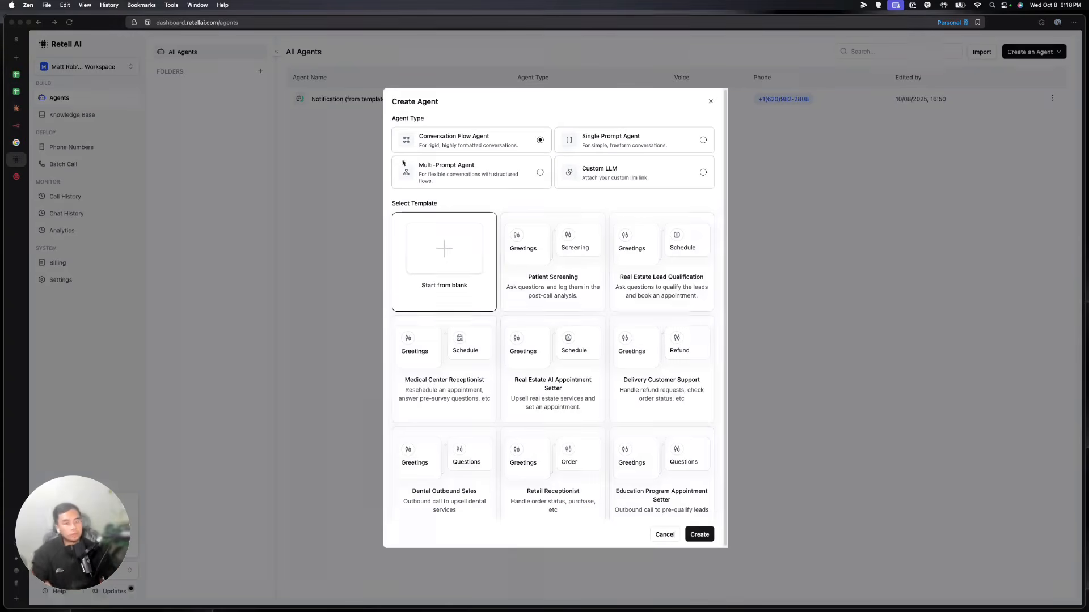
Select the Time cells A2:A34 in the Voice Calls spreadsheet
left_click(17, 75)
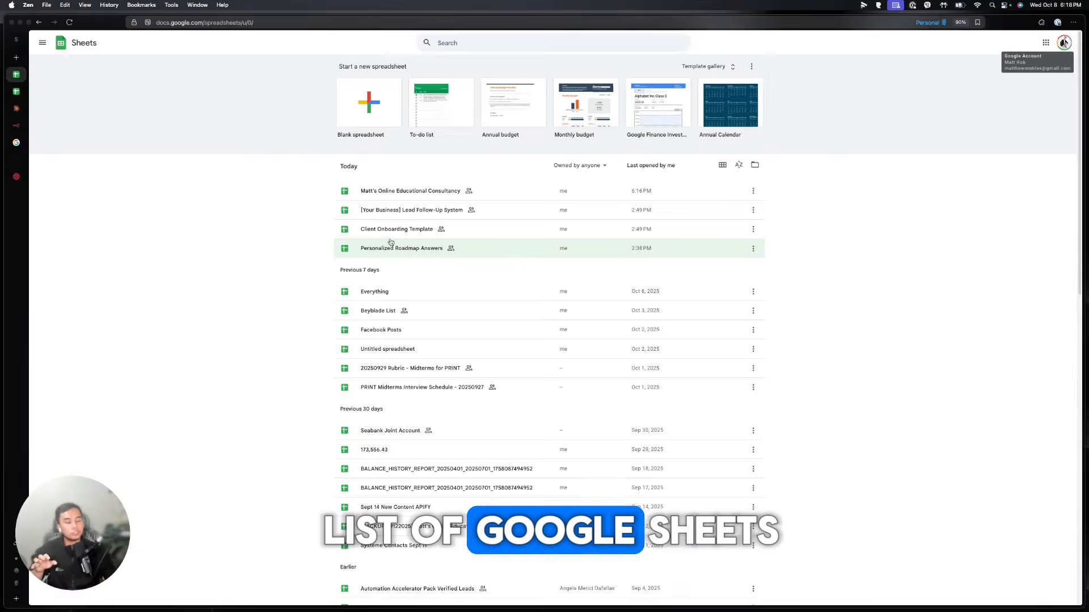
left_click(13, 92)
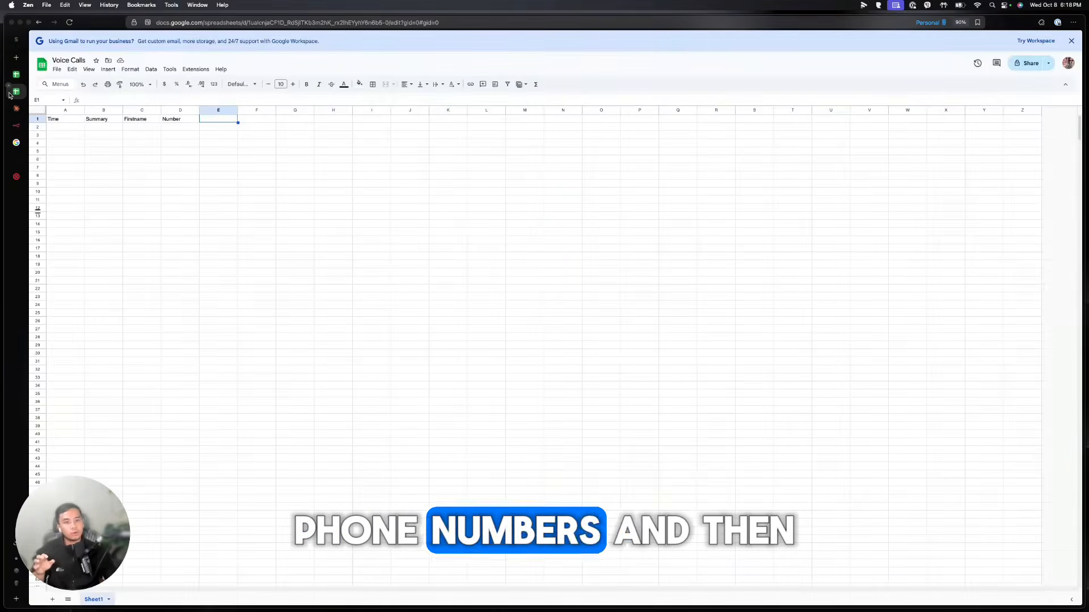
left_click(65, 127)
left_click_drag(66, 135, 78, 385)
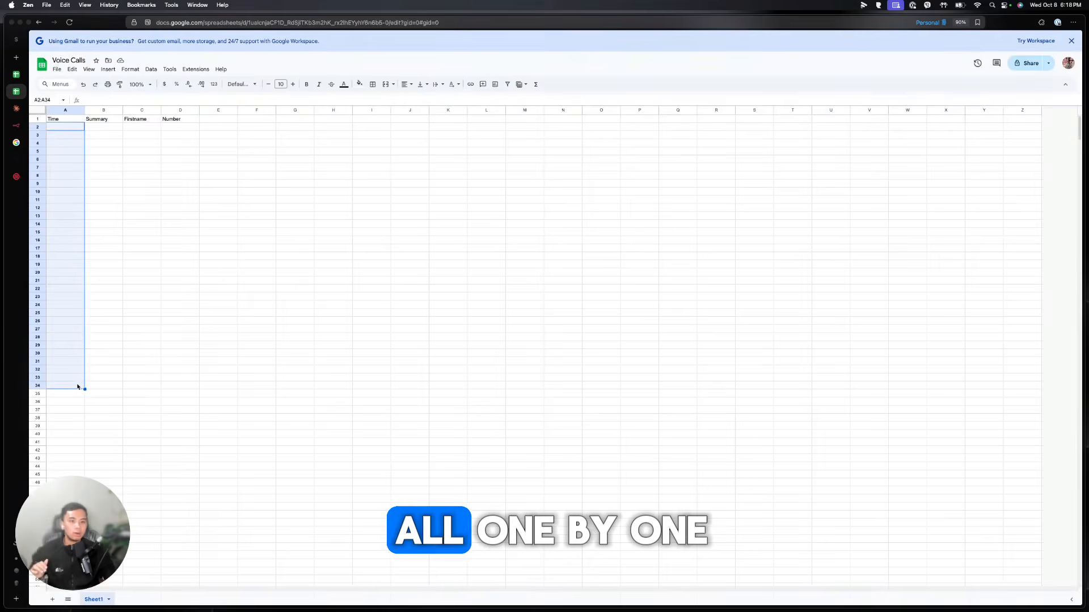
Close Retell AI's Create Agent dialog and look at the Batch Call creation page
left_click(16, 163)
left_click(186, 168)
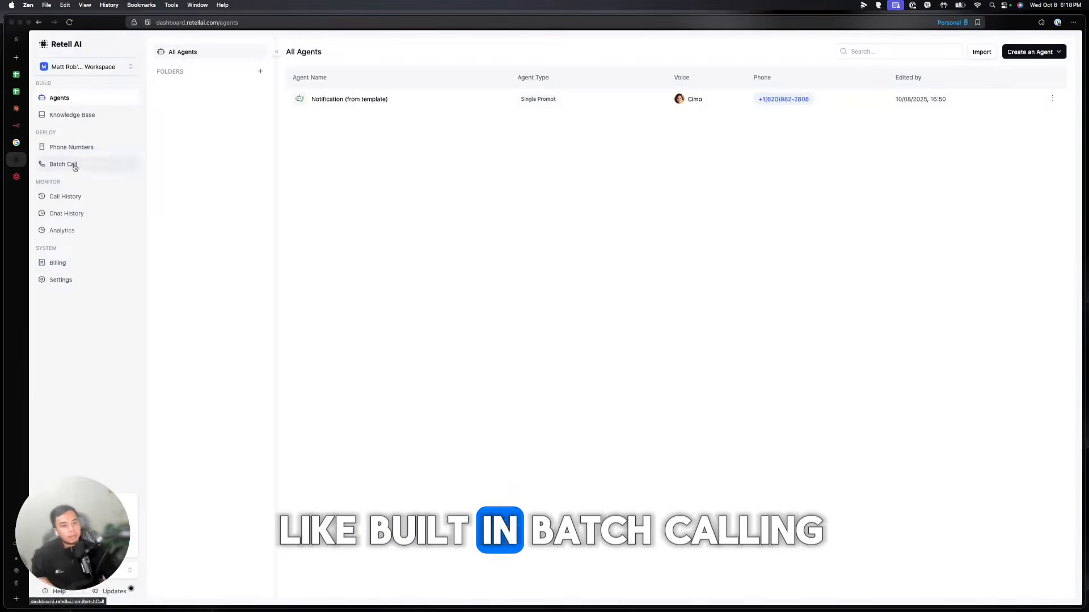
left_click(68, 164)
left_click(1020, 55)
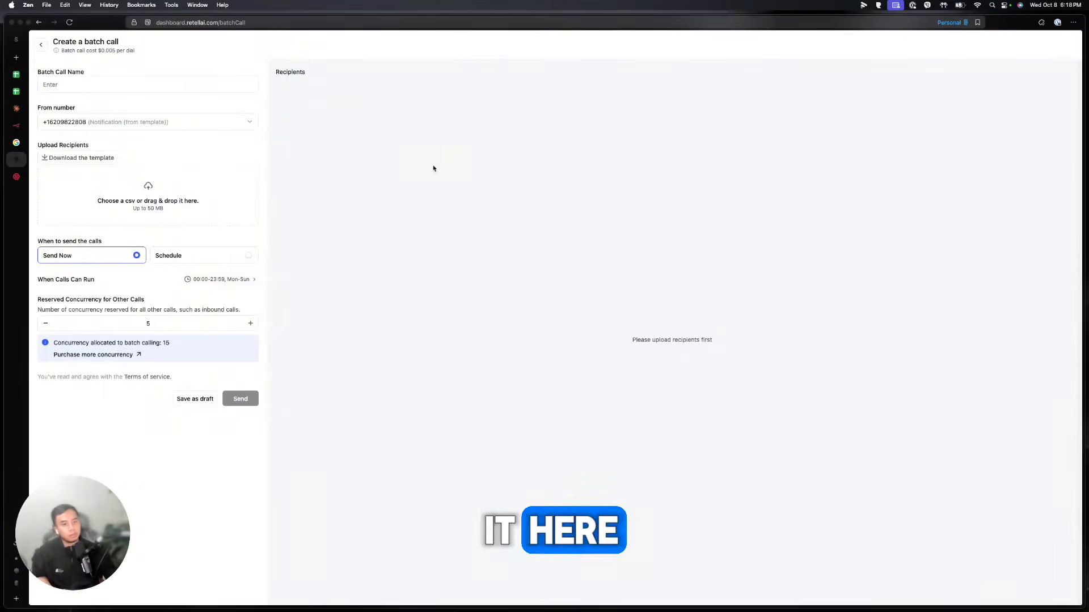
left_click(41, 44)
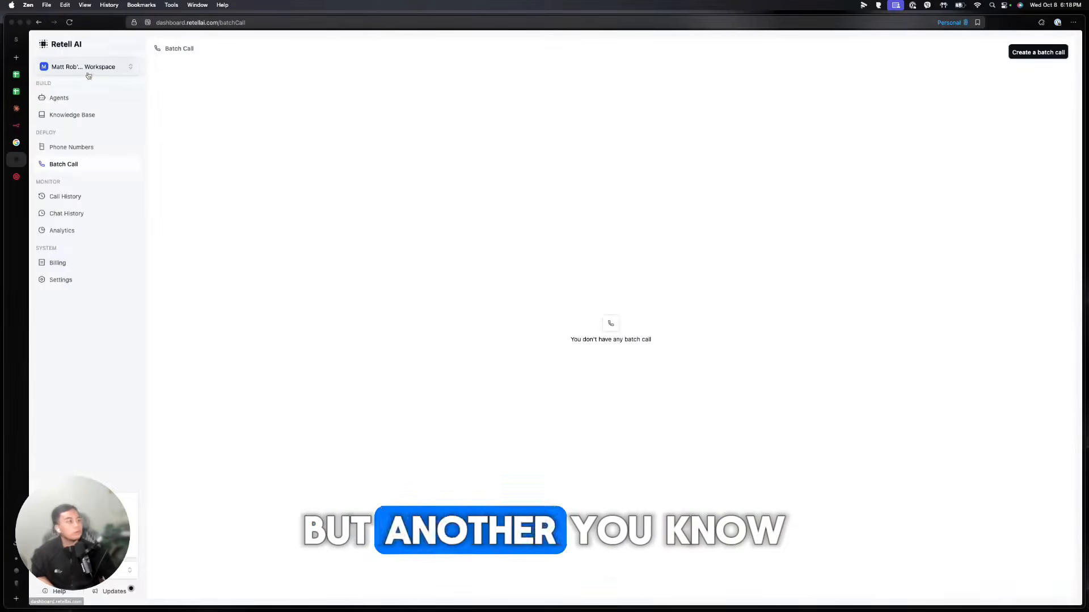
Revisit the Voice Calls sheet, then return to the retell ai n8n search results
left_click(16, 74)
left_click(15, 92)
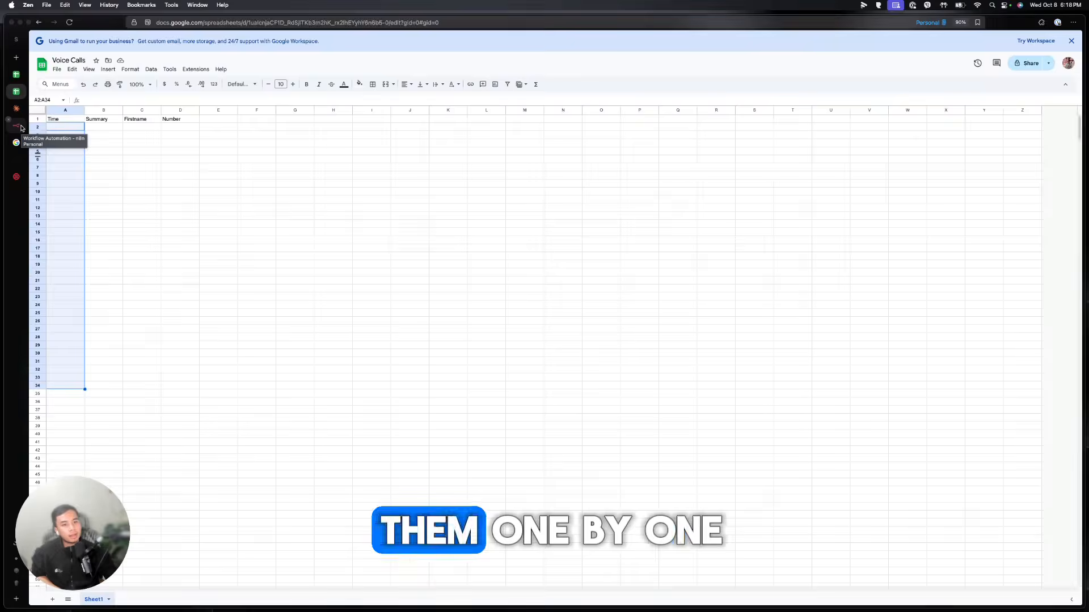
left_click(16, 143)
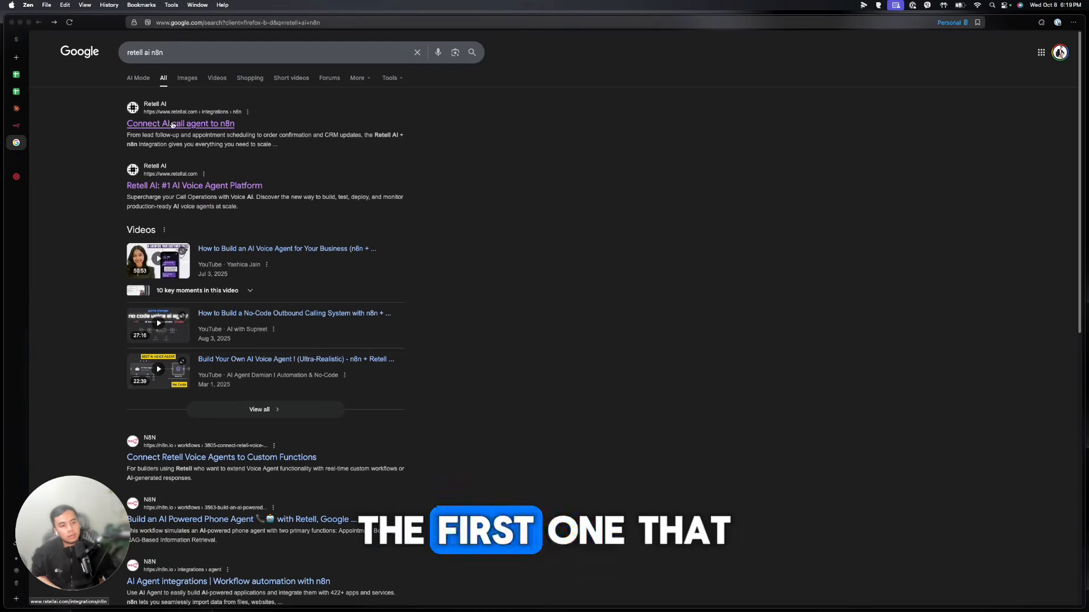
Visit the Retell AI n8n integration page and select the n8n-nodes-retellai package name
left_click(206, 124)
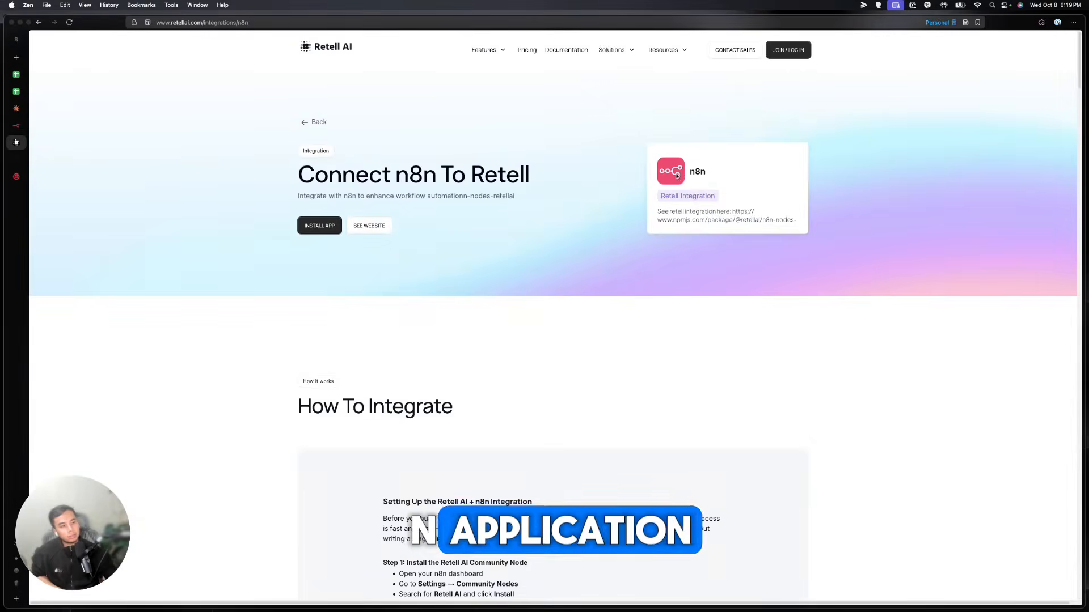
left_click(330, 224)
left_click_drag(419, 124, 344, 124)
left_click(16, 125)
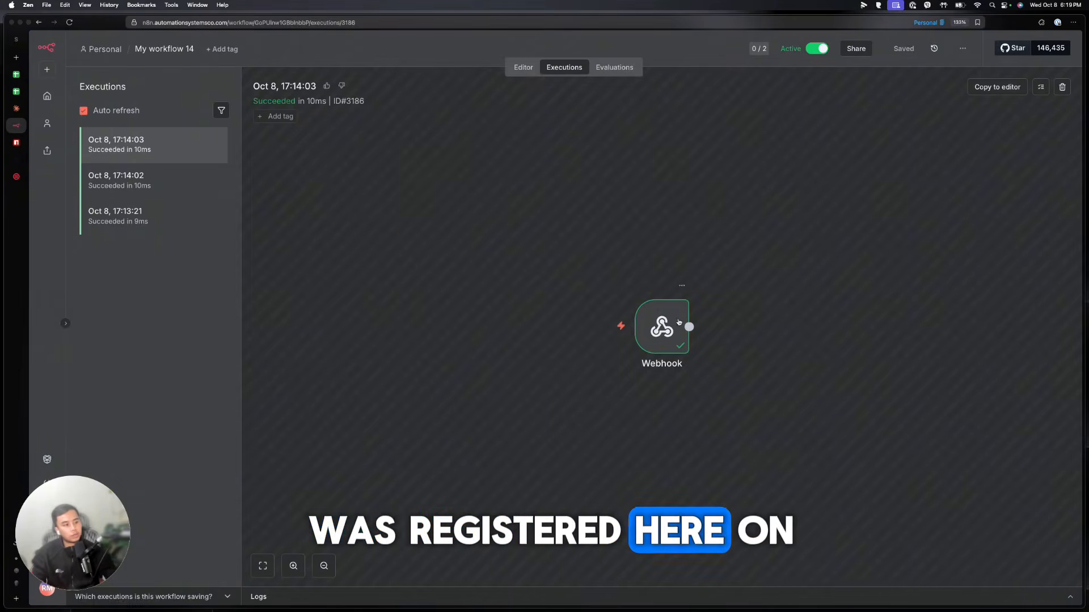
Review the call transcript in the Webhook node's execution output
double_click(679, 322)
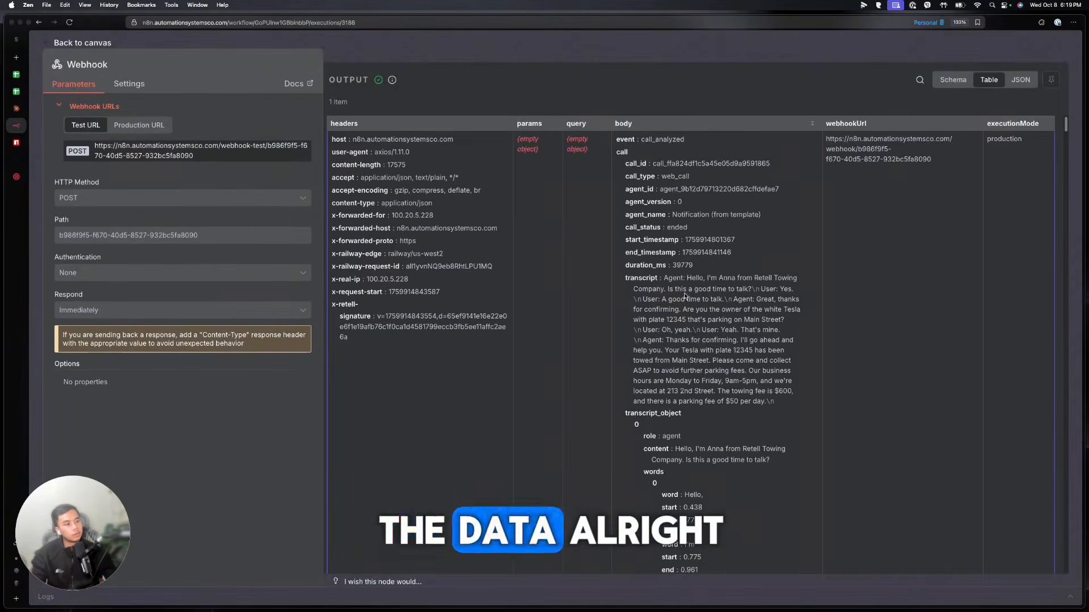
left_click_drag(737, 387, 740, 401)
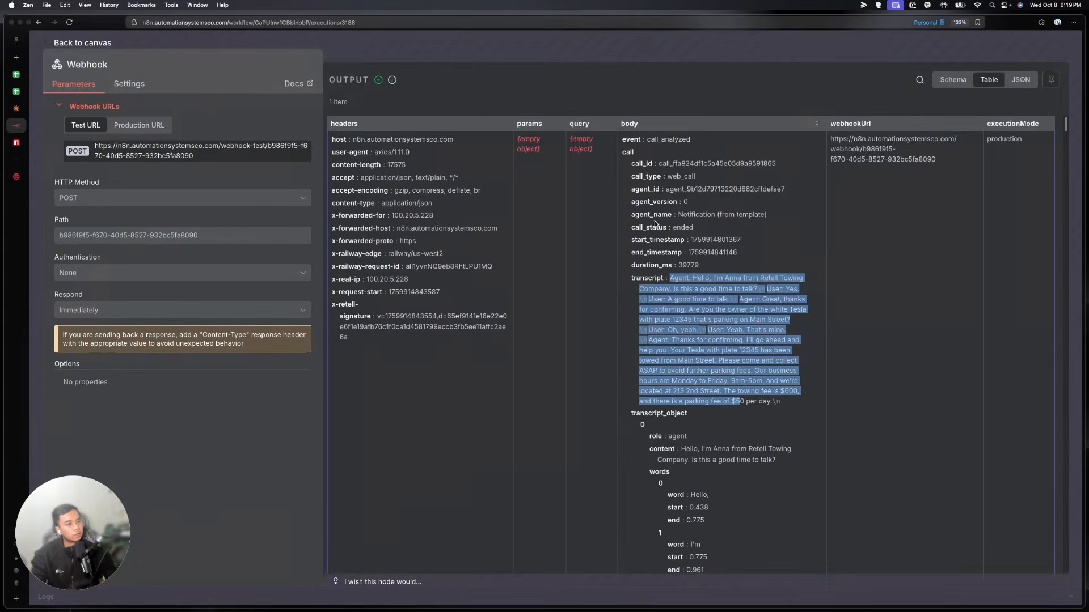
scroll(705, 241, "down", 20)
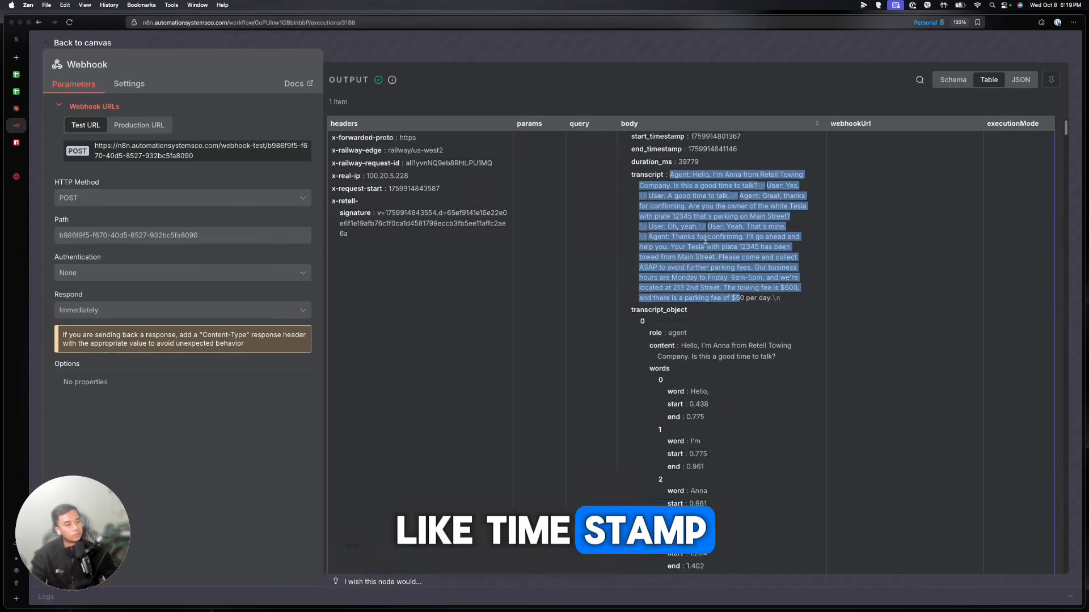
scroll(707, 241, "down", 15)
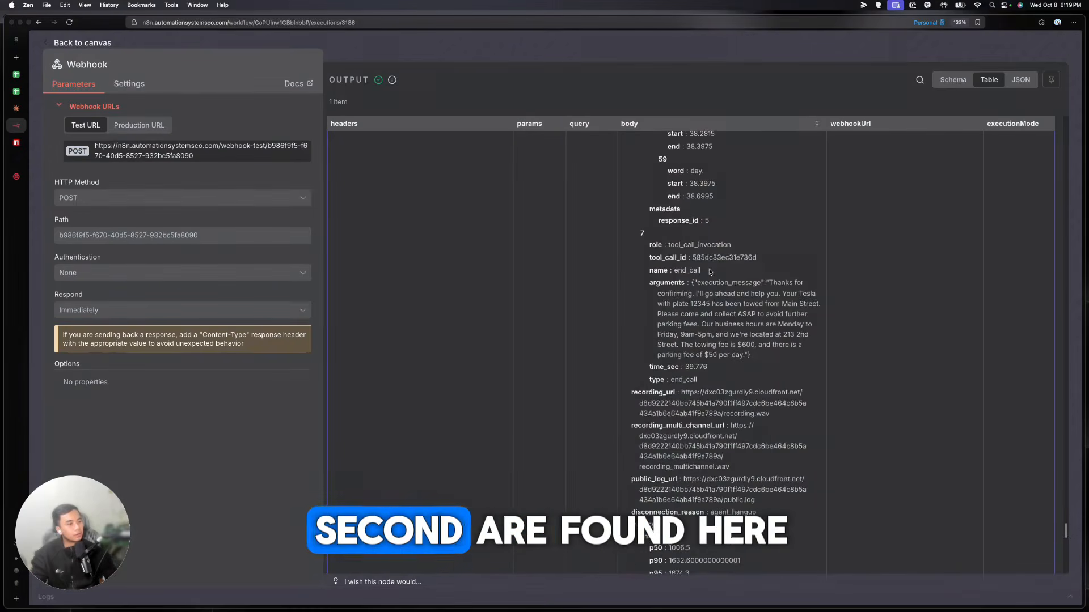
scroll(711, 272, "down", 8)
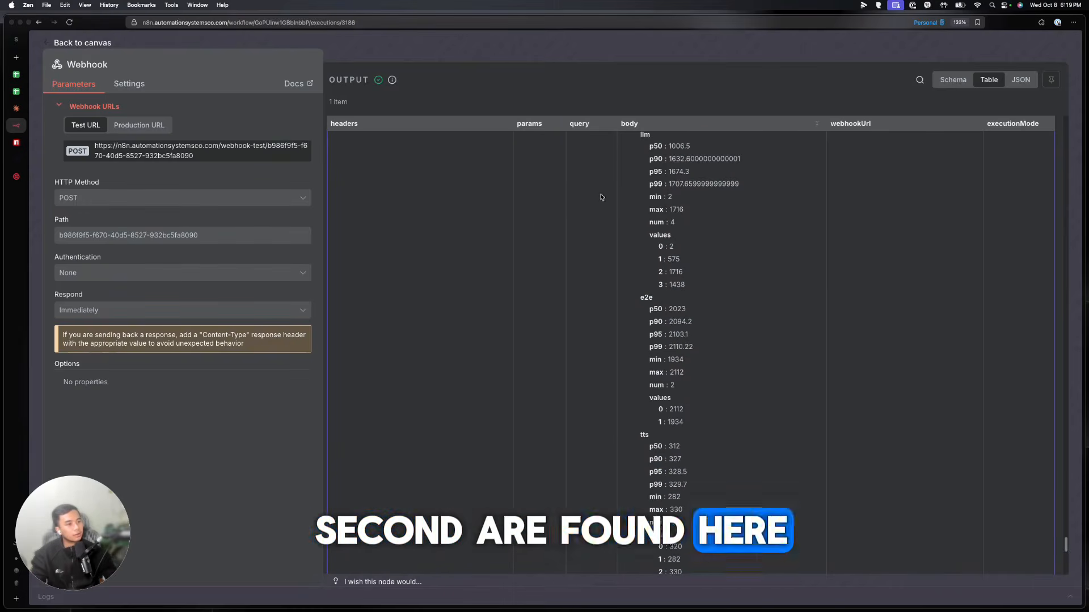
left_click(517, 54)
Go to n8n Settings and view the installed Community nodes packages
left_click_drag(73, 533, 139, 531)
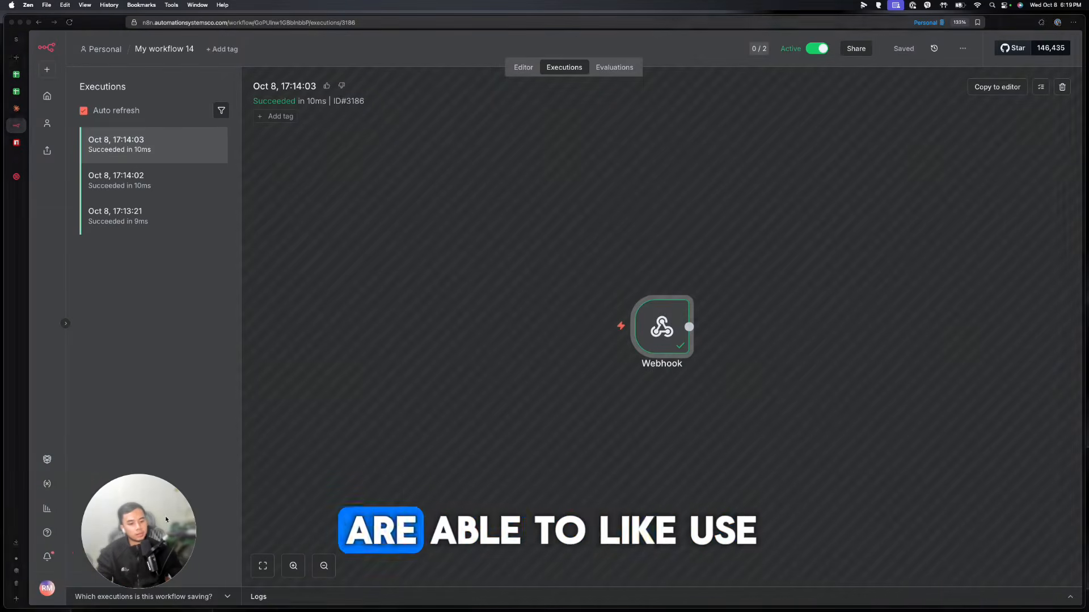
left_click(47, 589)
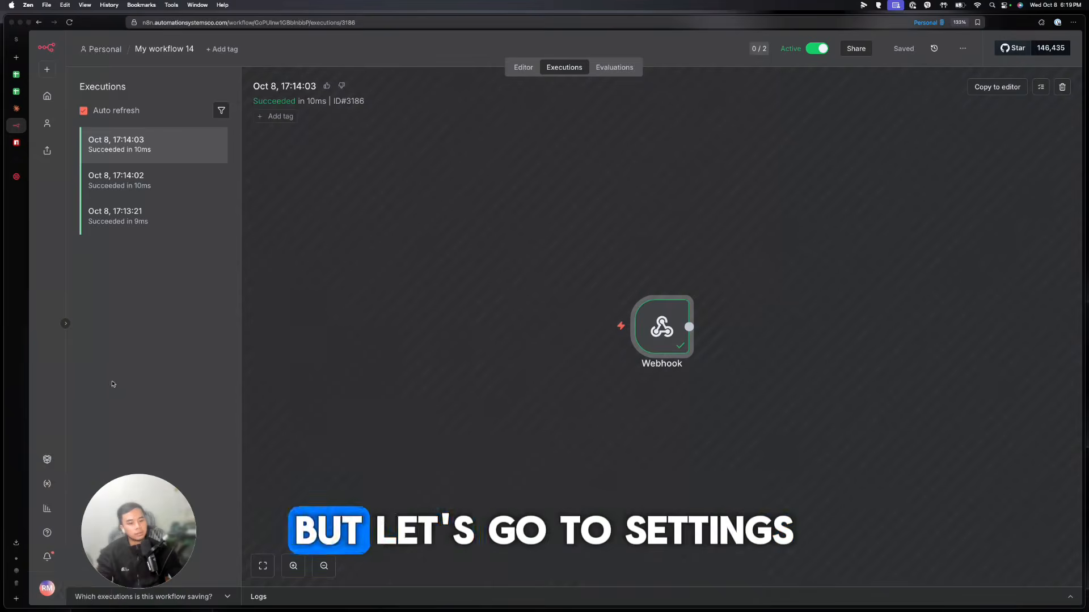
left_click(80, 561)
left_click(90, 316)
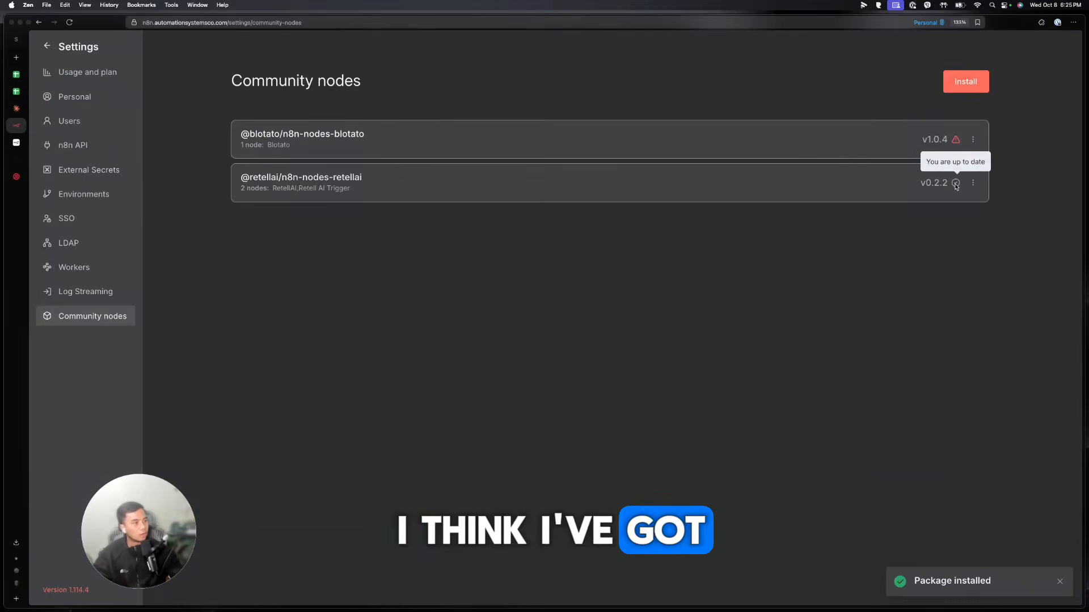
In a new workflow, search nodes for 'ret' and view RetellAI's 25 actions
left_click(73, 51)
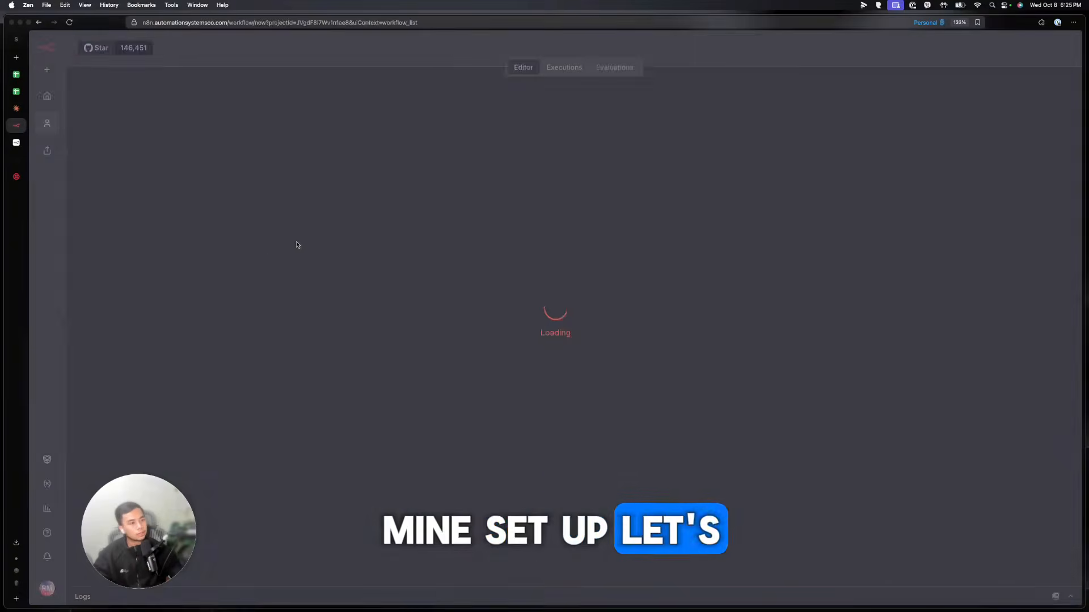
type("re")
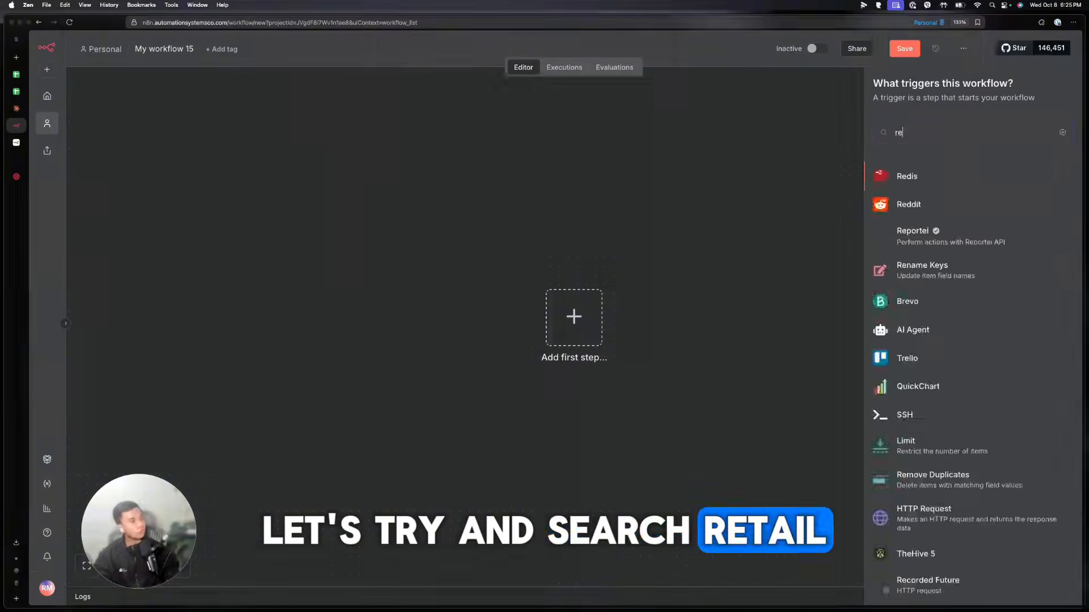
type("t")
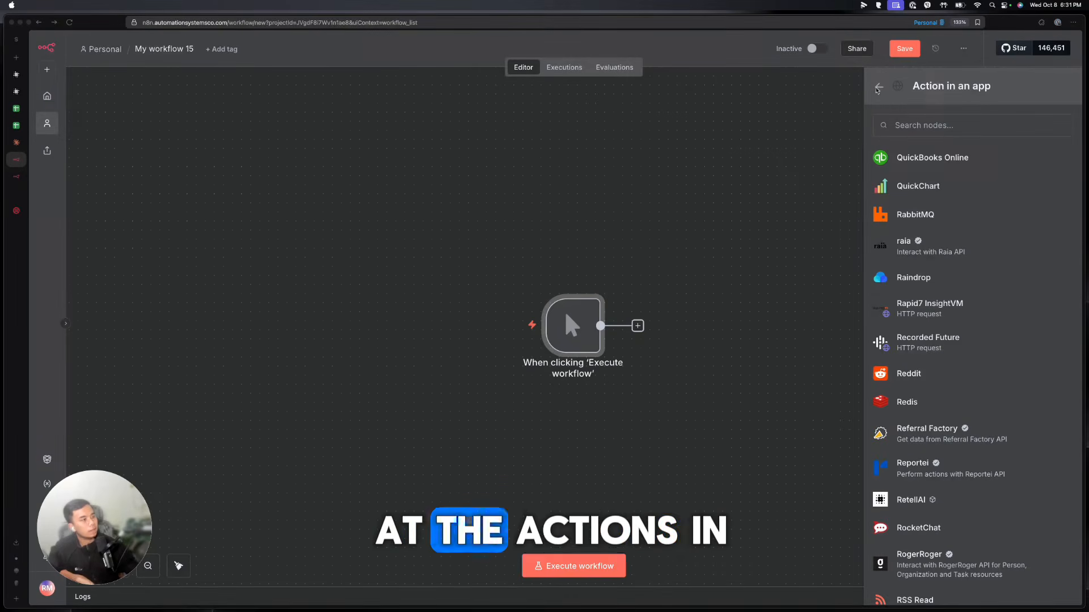
left_click(909, 501)
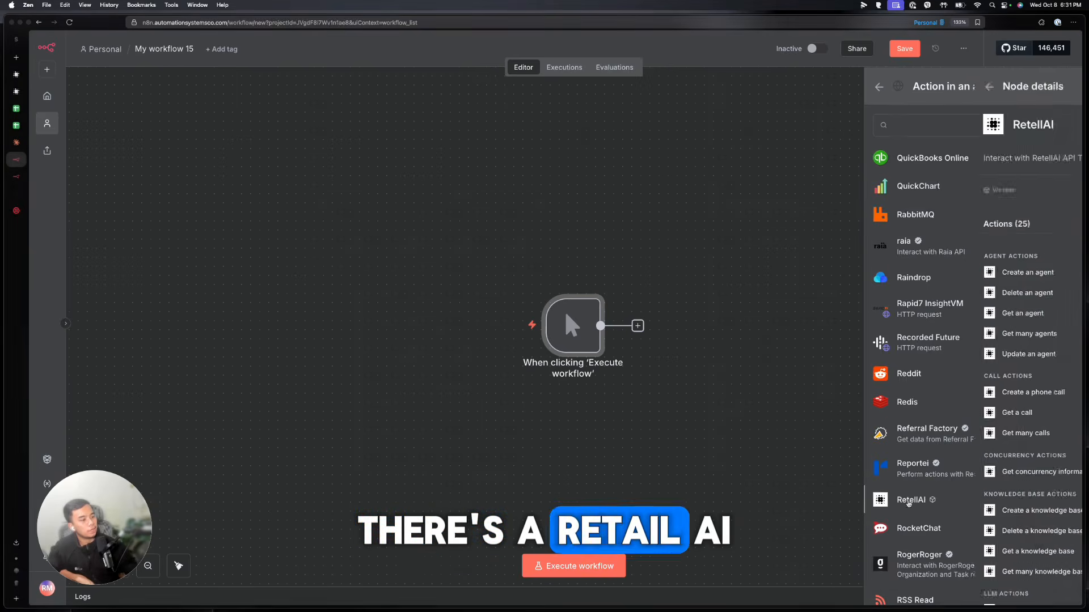
scroll(949, 371, "down", 3)
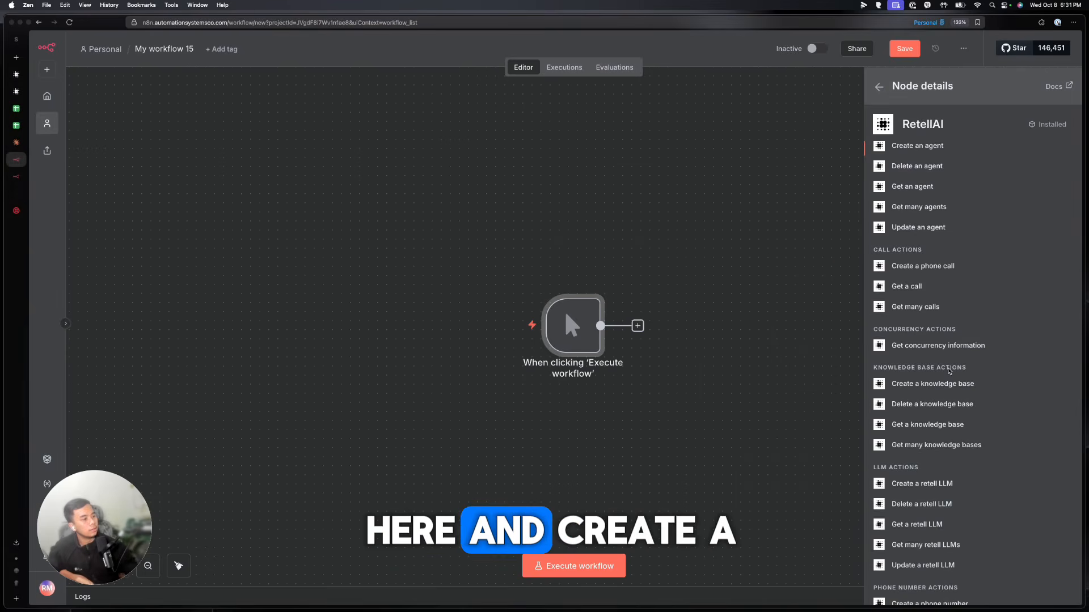
Add RetellAI 'Create a phone call' and copy the Twilio number for To Number
left_click(934, 267)
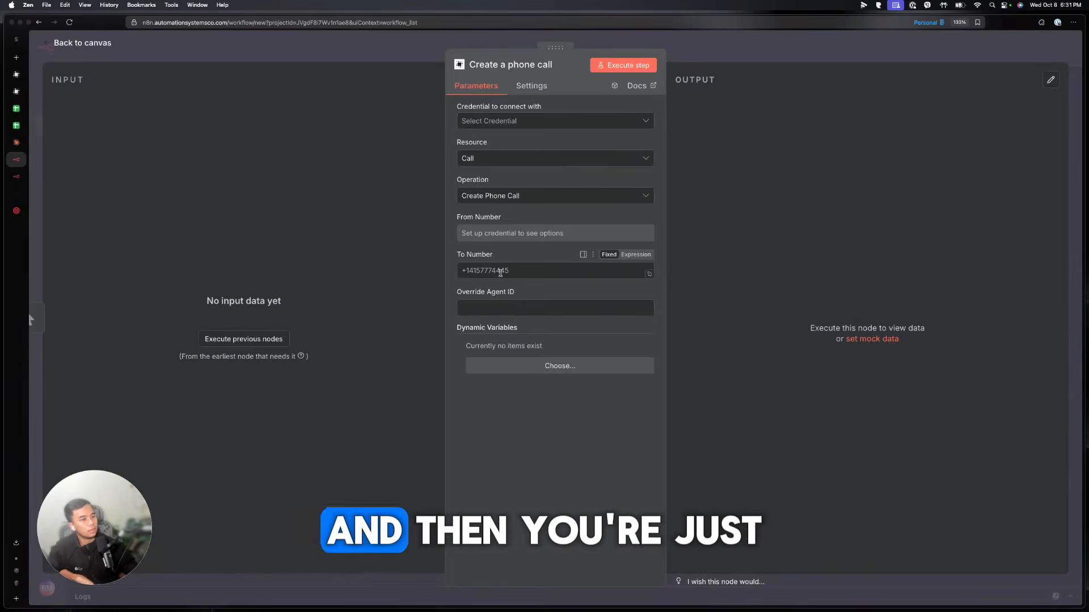
left_click(511, 267)
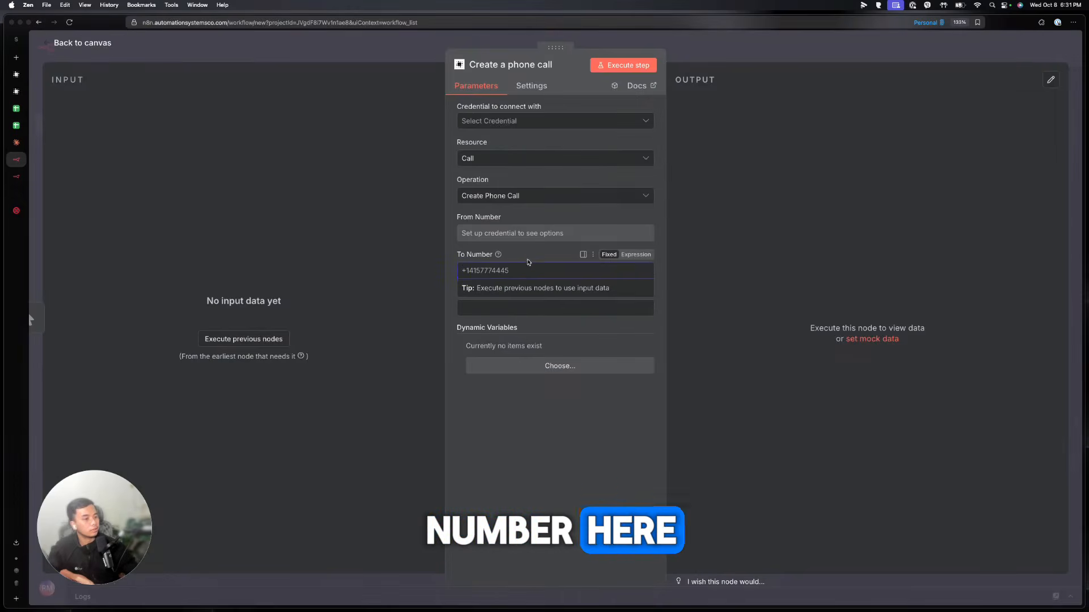
left_click(17, 210)
right_click(191, 185)
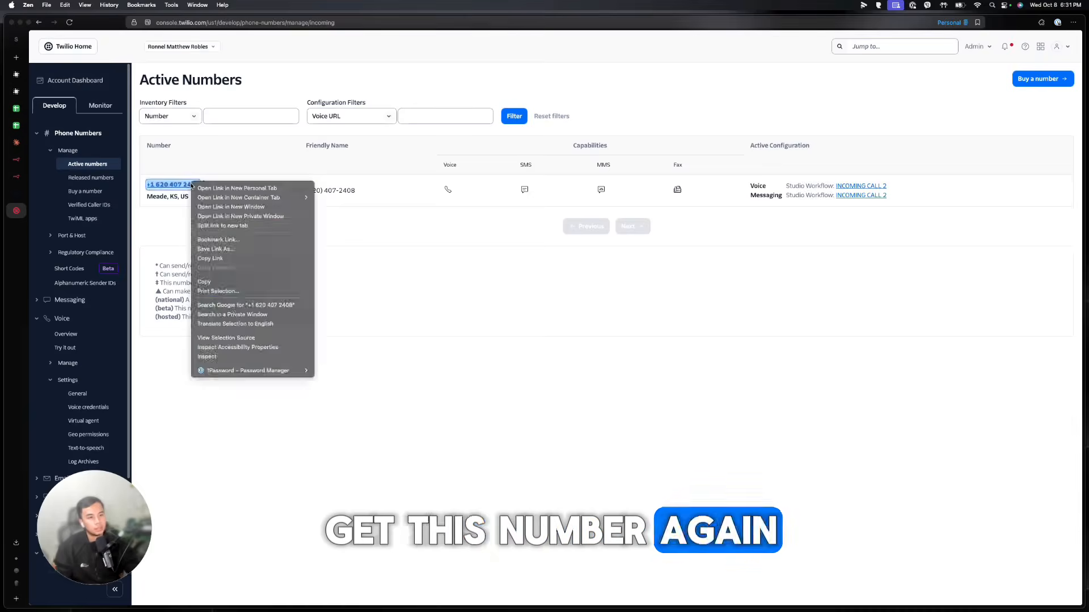
left_click(203, 282)
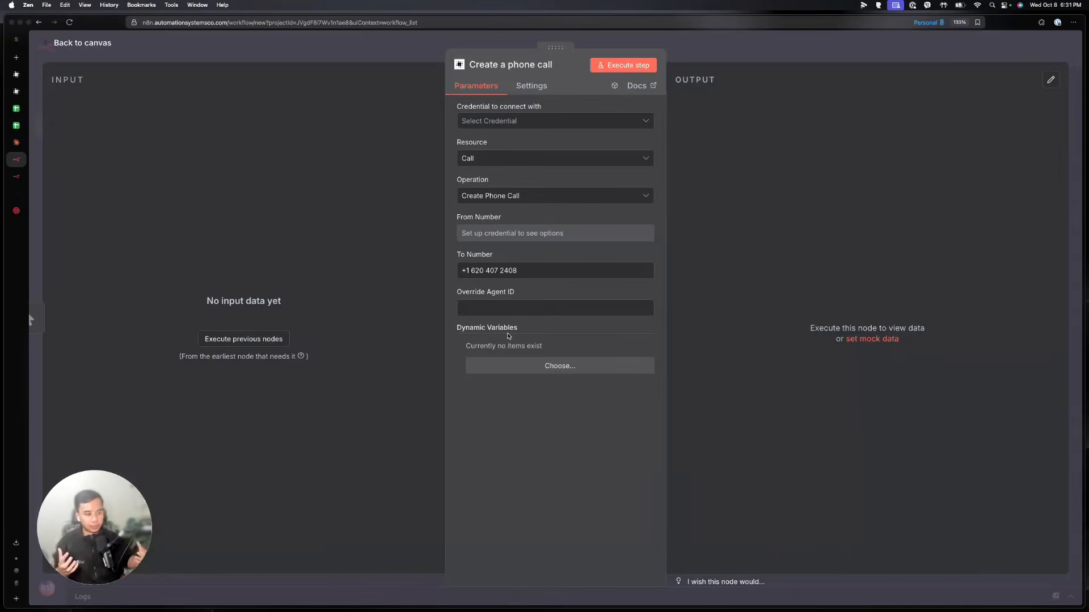
key("Escape")
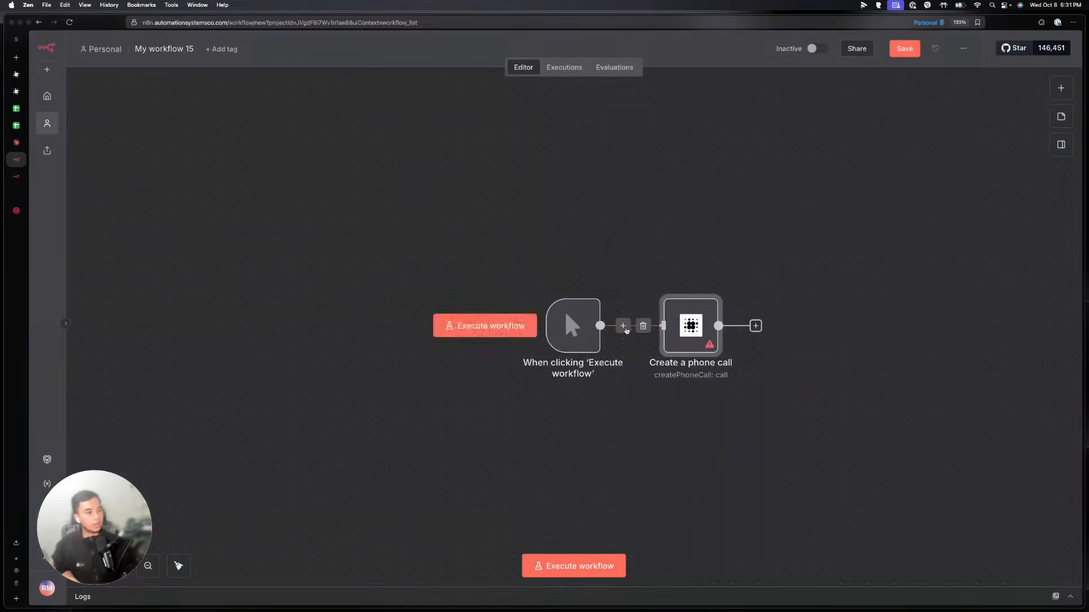
Add and then delete a Get row(s) in sheet step, and reopen the phone call node
right_click(598, 225)
left_click(1060, 89)
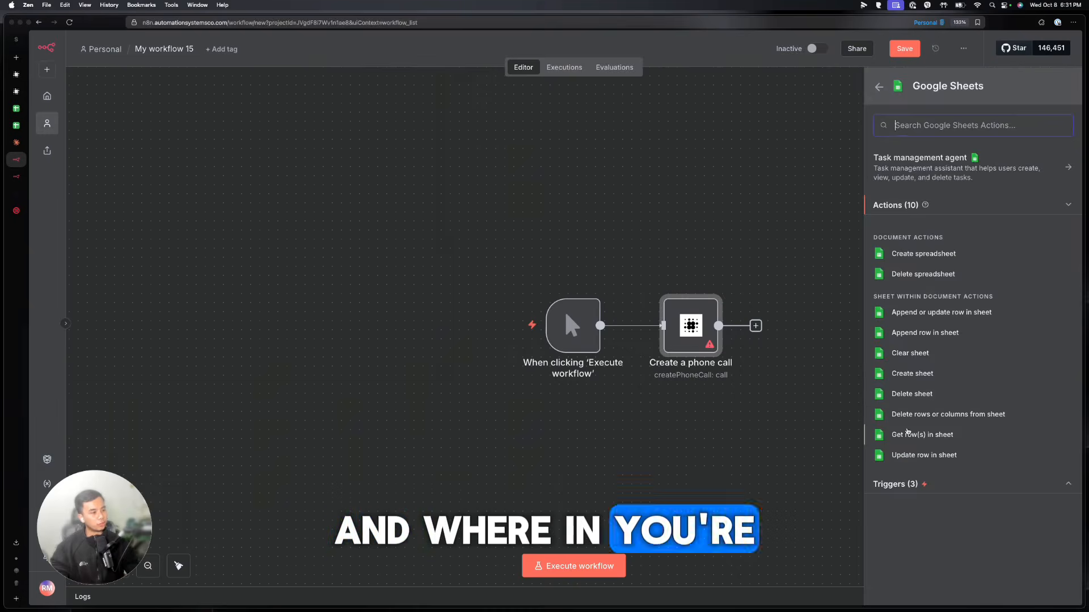
left_click(919, 434)
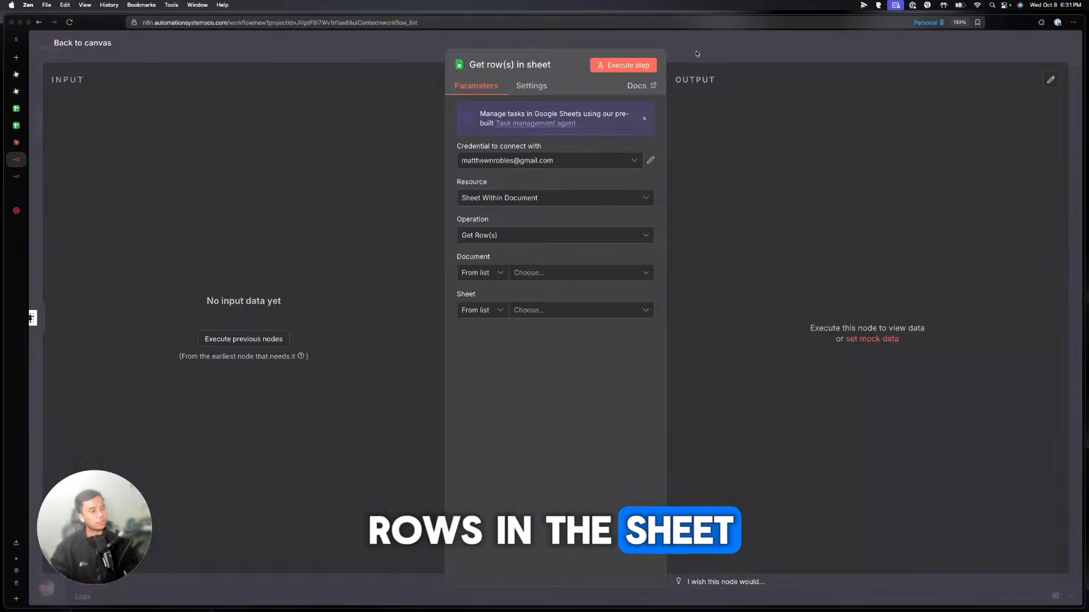
key("Escape")
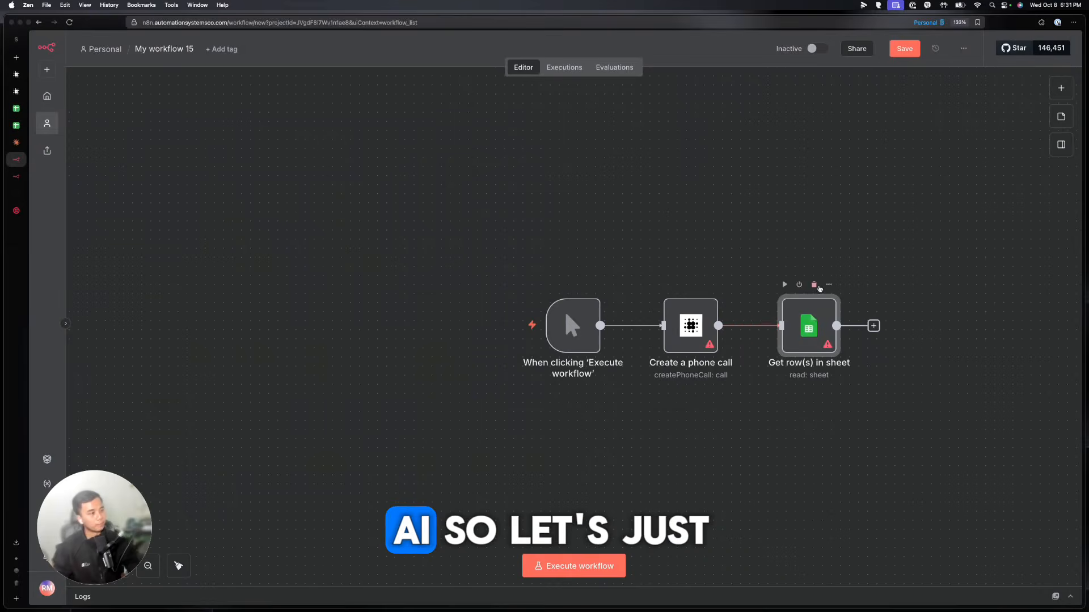
key("Delete")
double_click(683, 319)
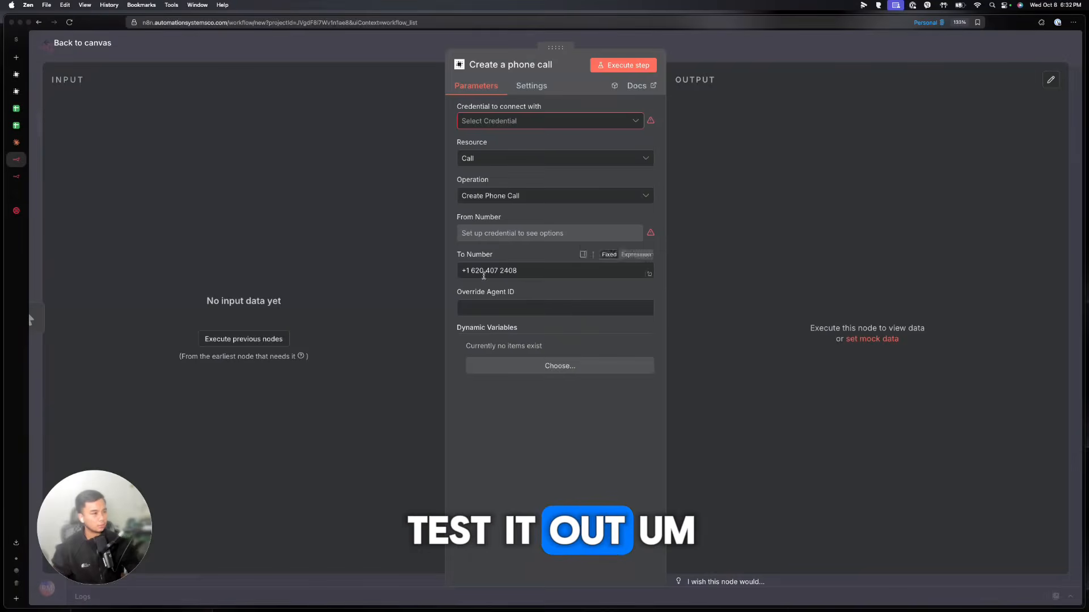
Start a new RetellAI credential in n8n and go to Retell AI's API Keys settings
left_click(481, 122)
left_click(490, 147)
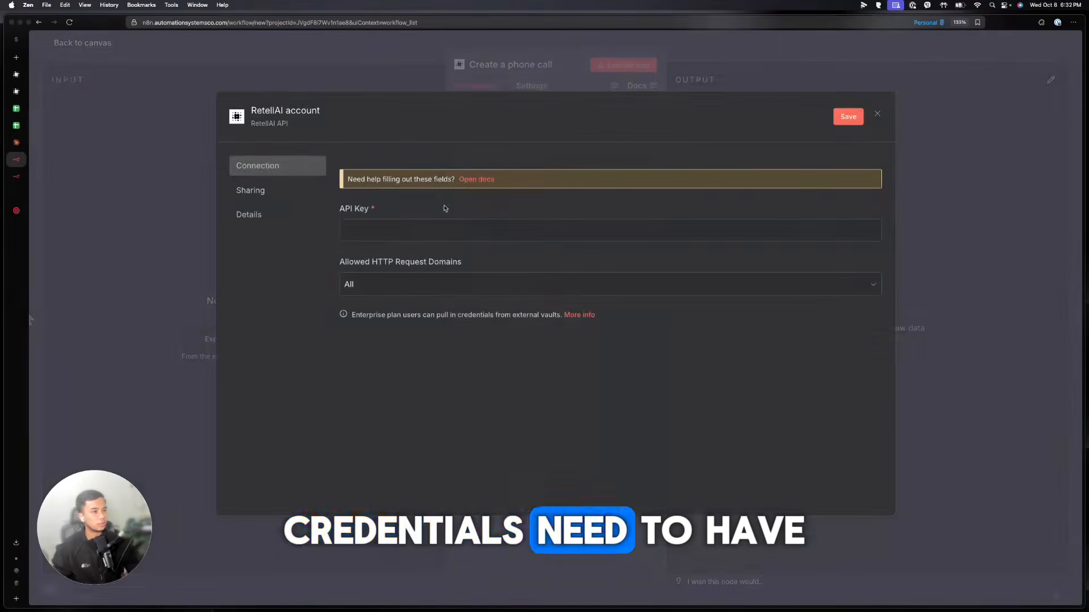
left_click(16, 194)
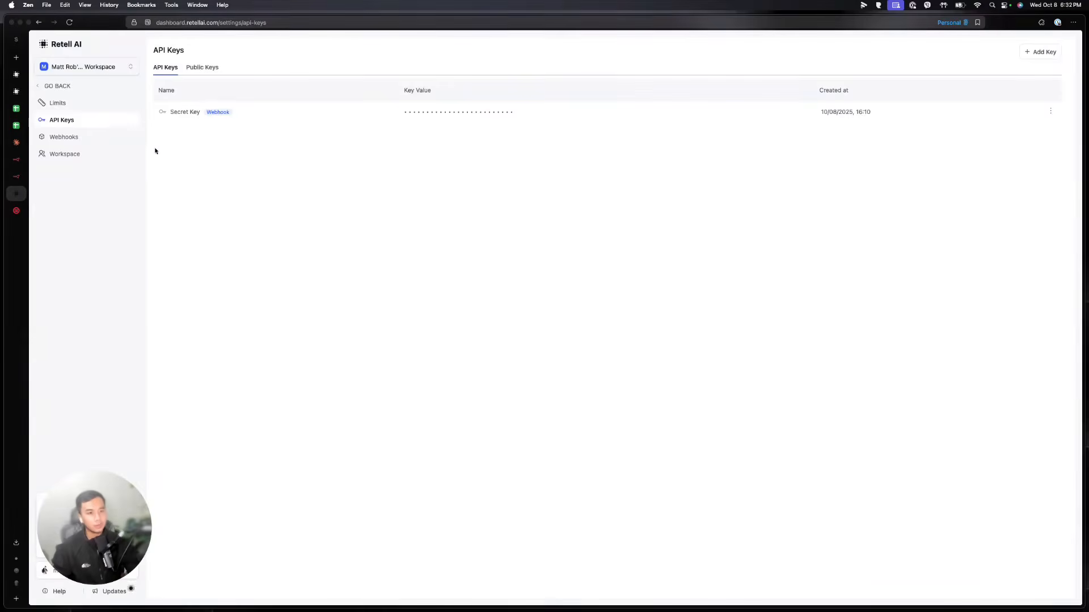
left_click(62, 84)
left_click(68, 283)
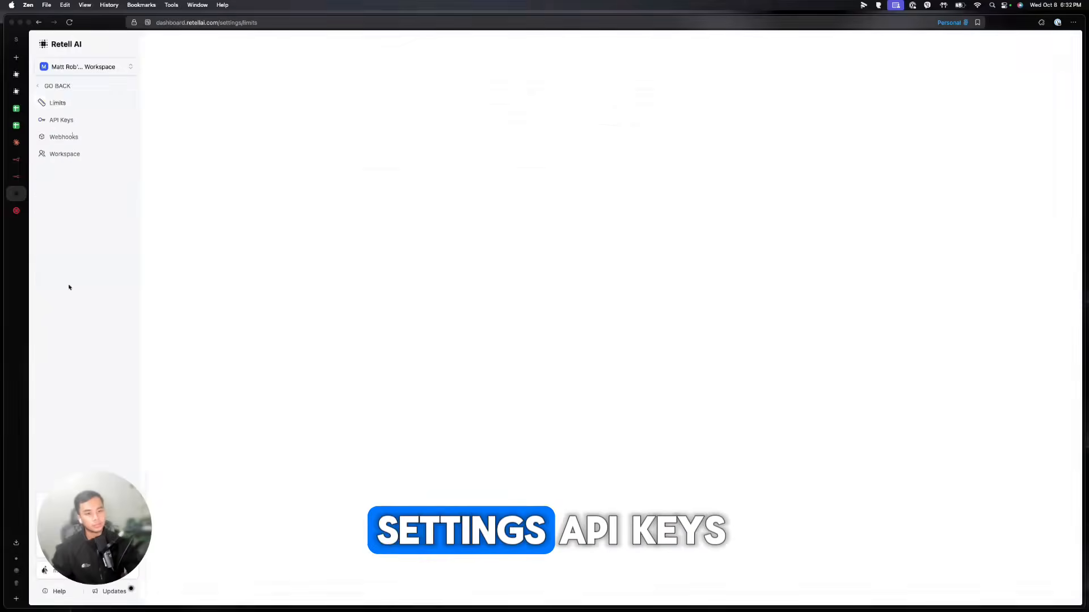
left_click(62, 120)
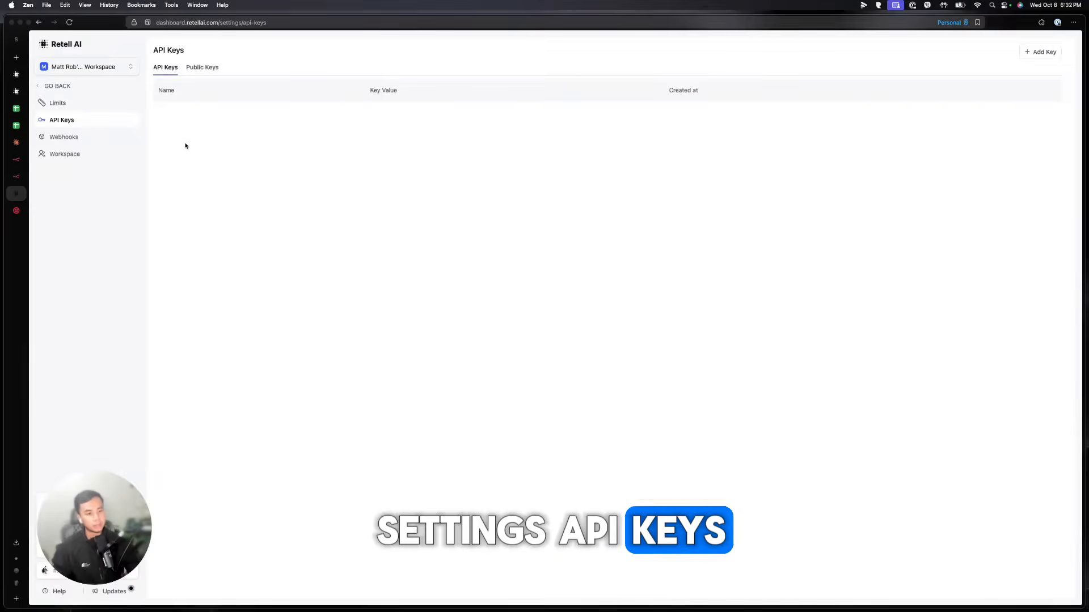
Create a Retell AI API key named n8n and copy it
left_click(1040, 51)
left_click(1024, 72)
type("n8n")
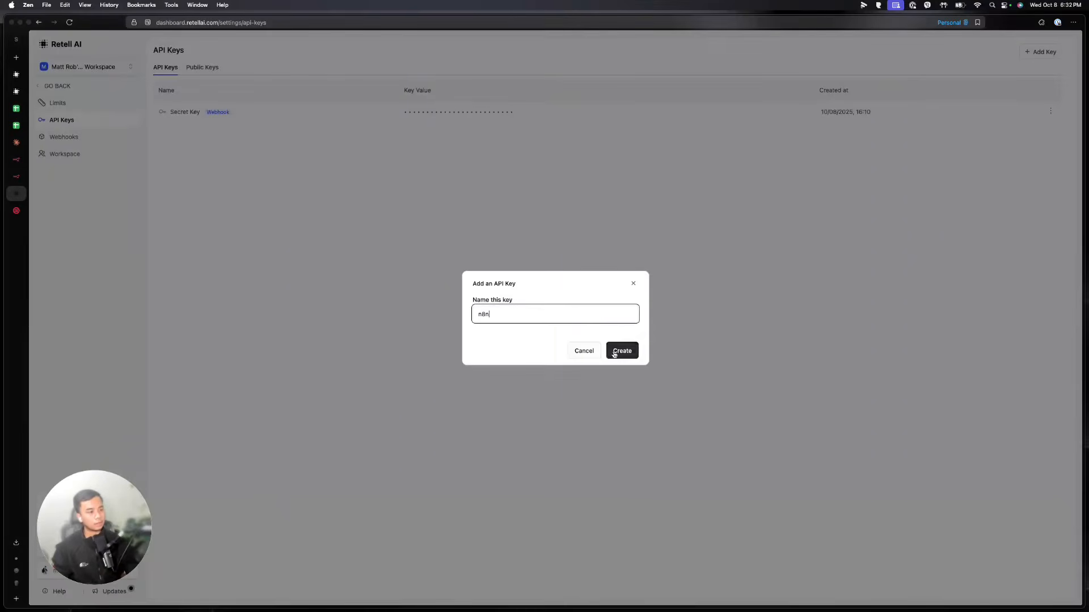
left_click(615, 354)
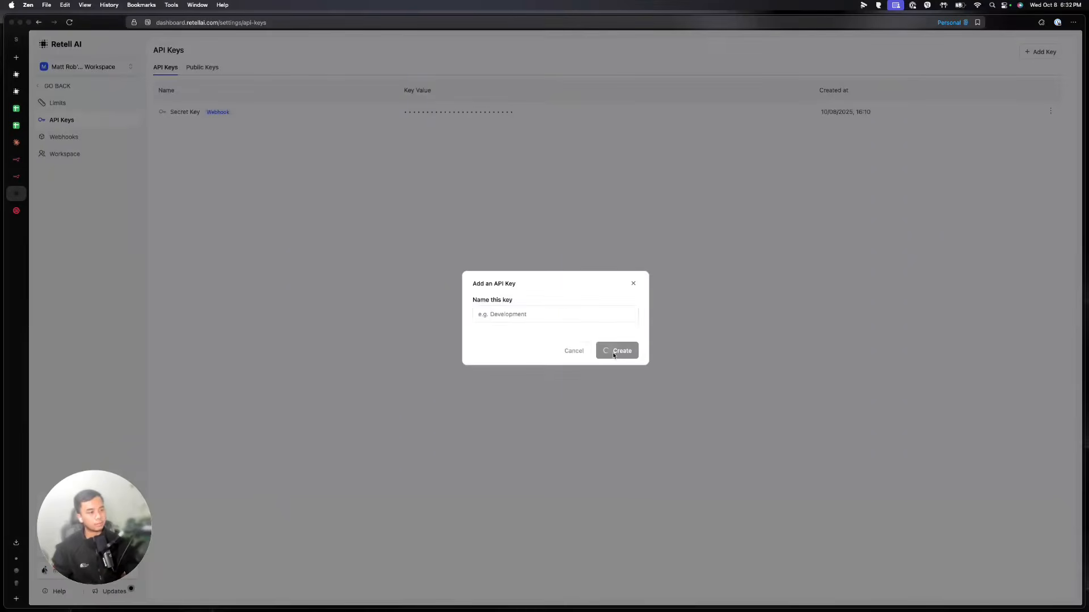
left_click(531, 135)
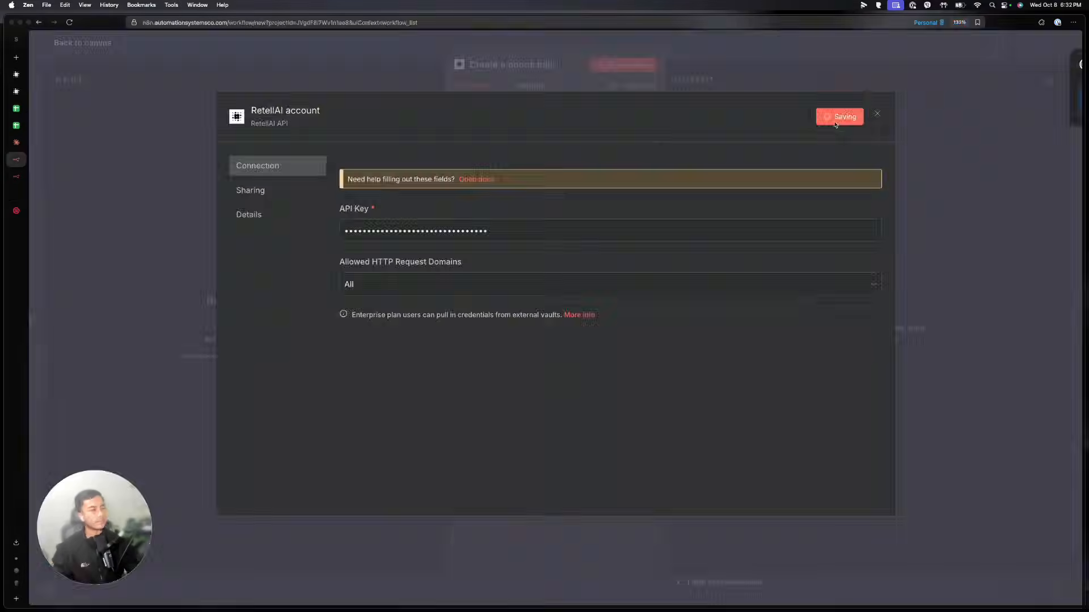
Save the RetellAI credential with the new key and set the purchased number as From Number
left_click(847, 116)
left_click(837, 83)
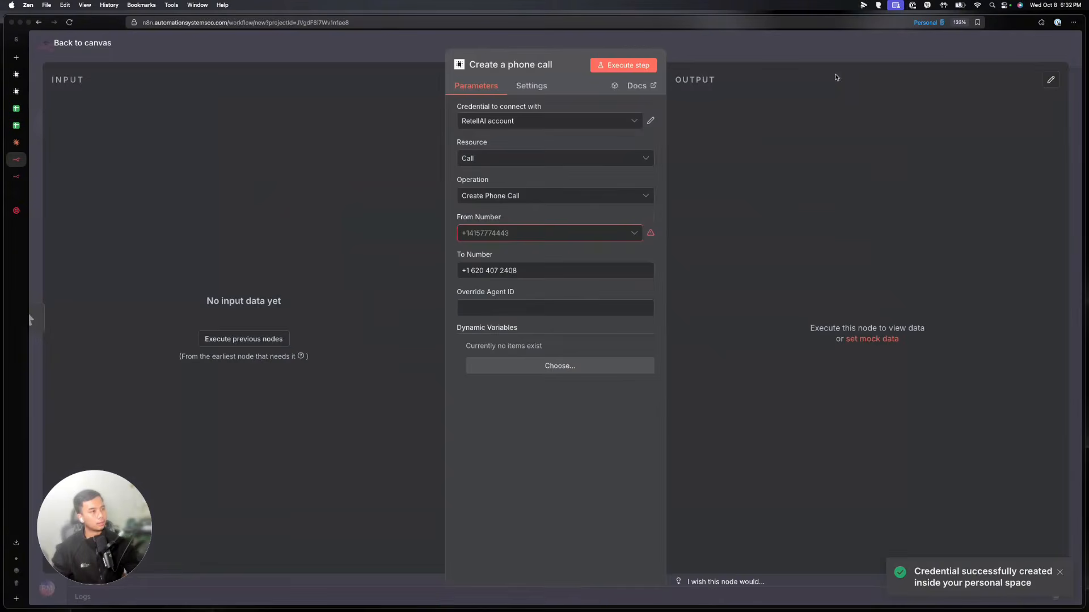
left_click(551, 233)
left_click(519, 261)
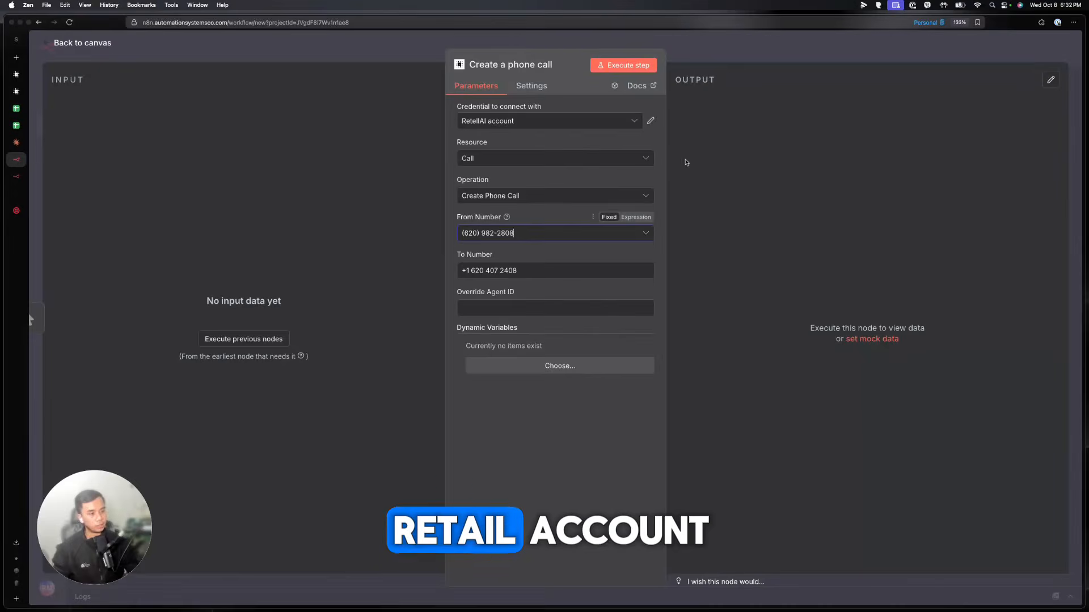
Re-run My workflow 15 until Create a phone call places the call and returns 1 item
key("Escape")
mouse_move(504, 329)
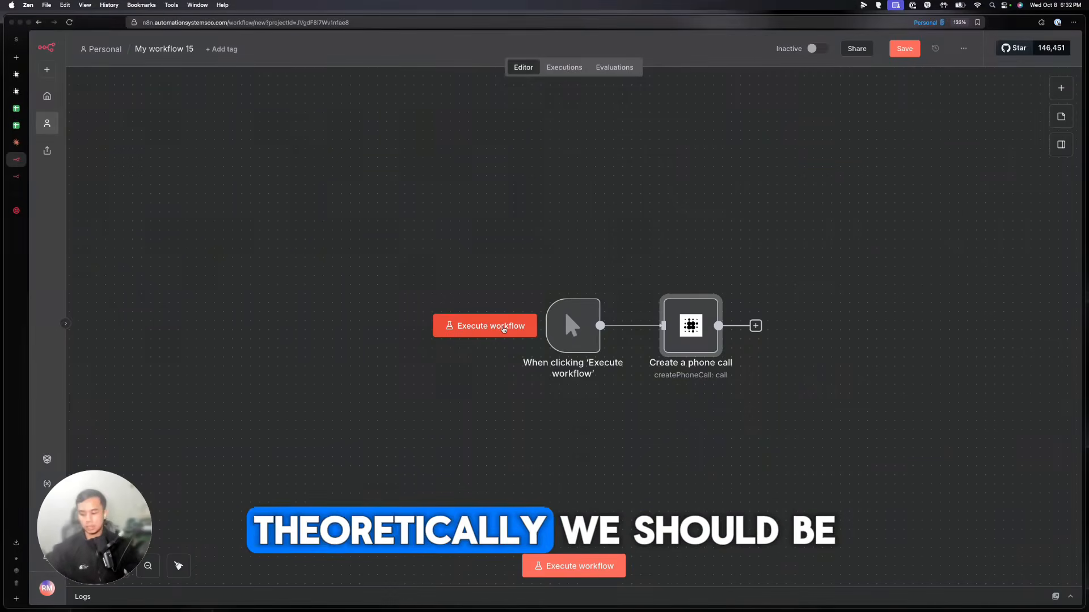
left_click(503, 329)
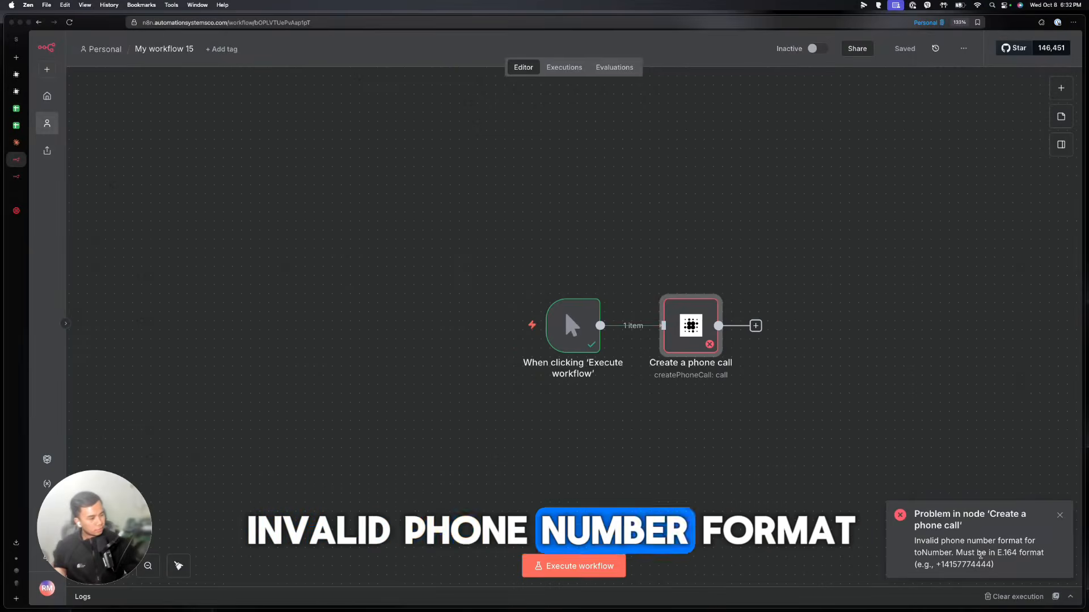
double_click(671, 323)
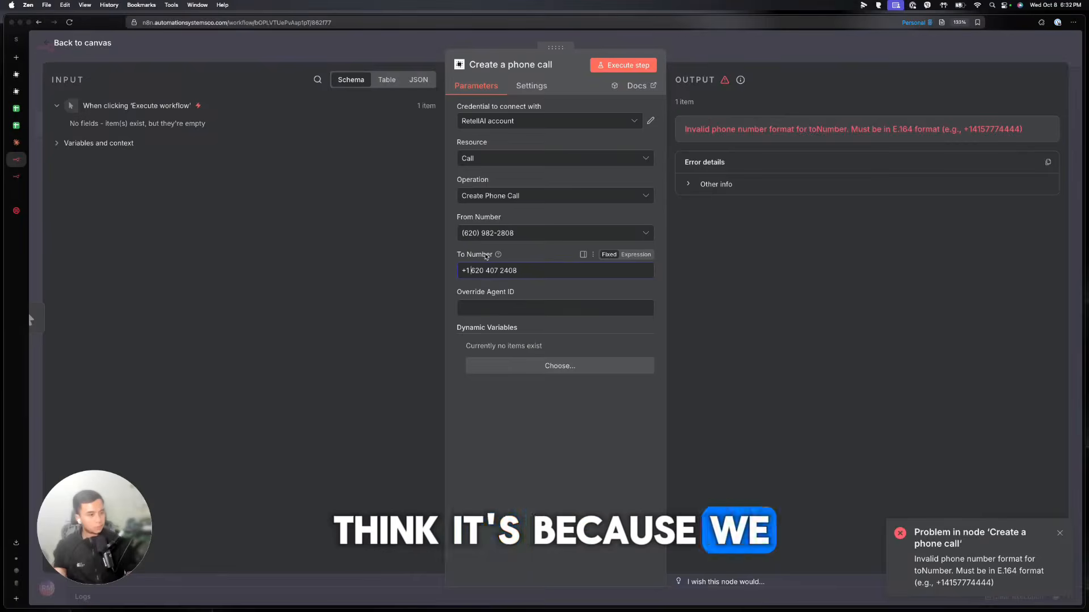
key("Escape")
left_click(487, 332)
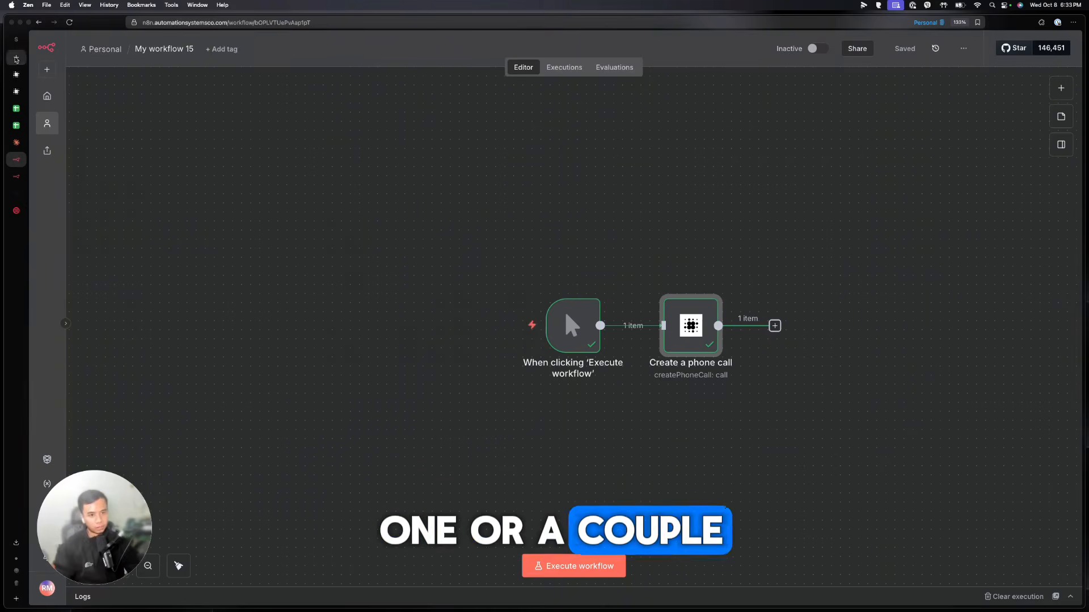
Search the web for 'retell ai n8n templates' and browse the results
left_click(16, 57)
type("retell ai")
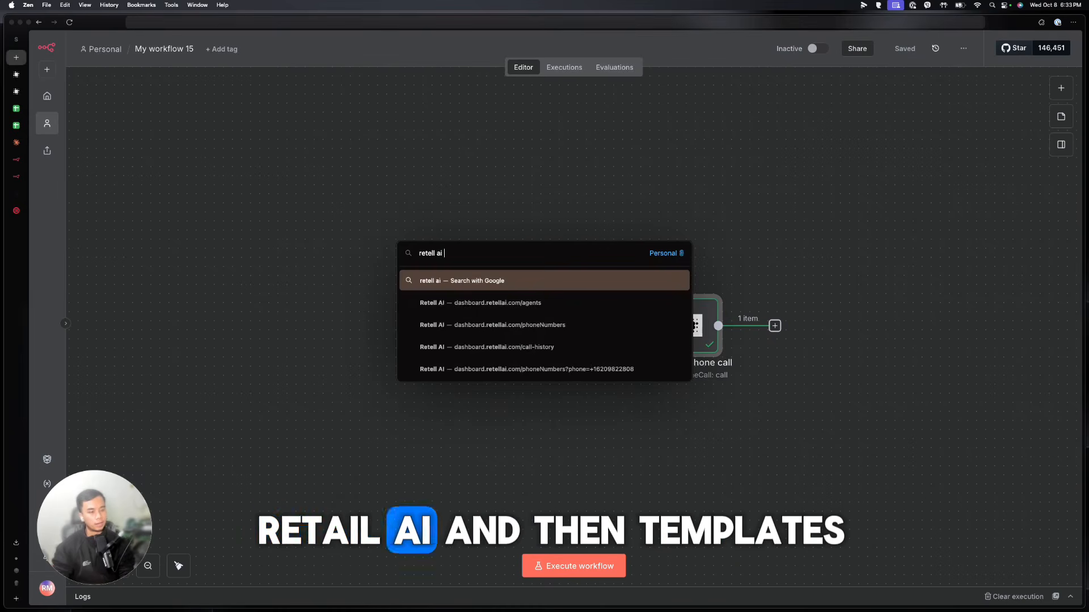
type(" n8n templates")
key("Return")
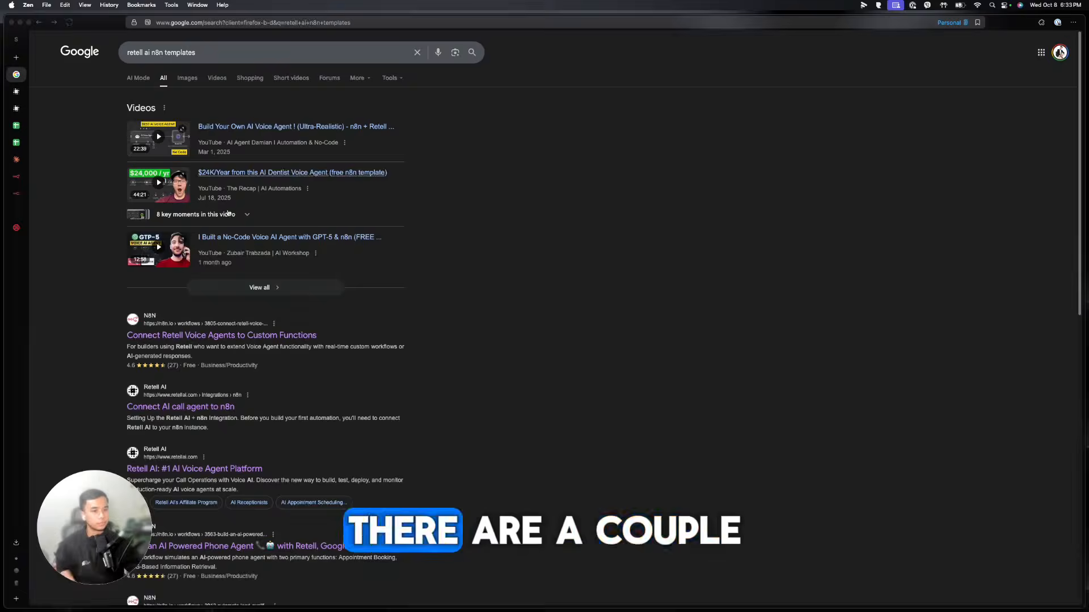
scroll(323, 390, "down", 1)
scroll(290, 380, "down", 3)
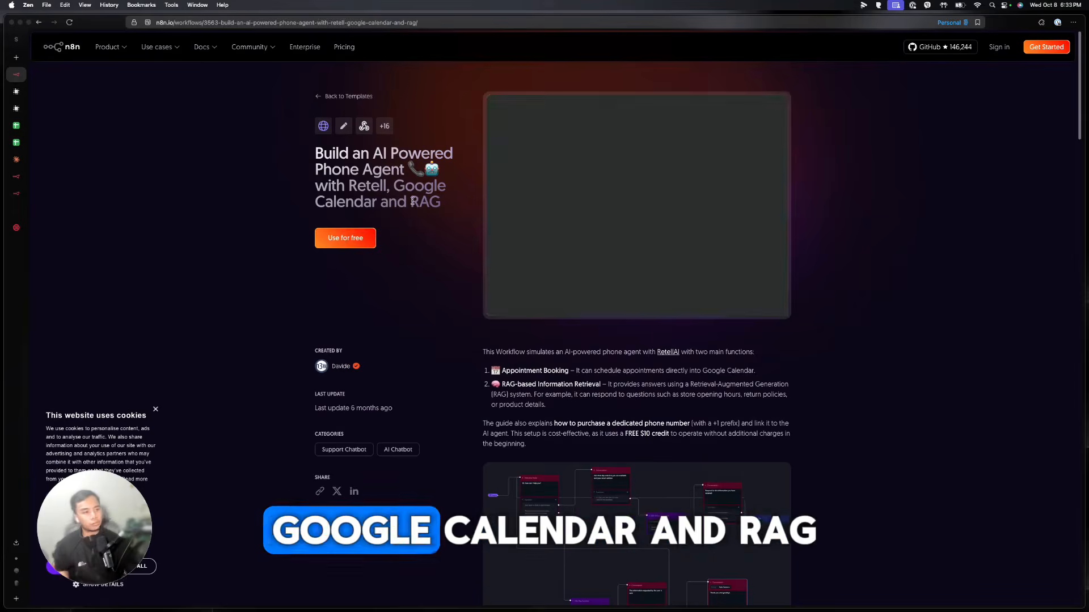
scroll(805, 272, "down", 6)
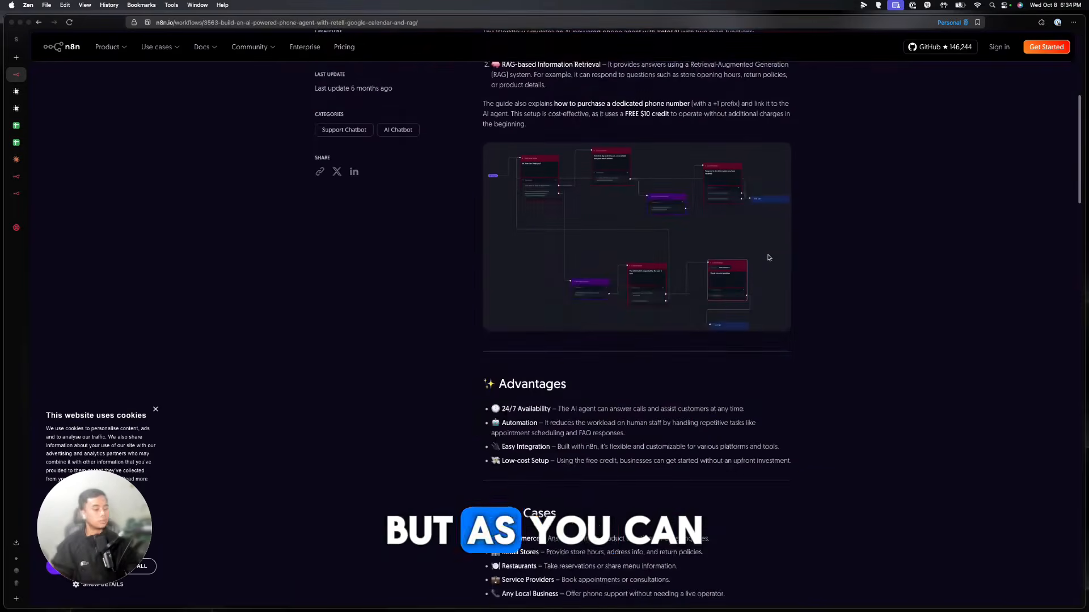
View the Connect Retell Voice Agents template, then open Retell AI's agents list
left_click(17, 191)
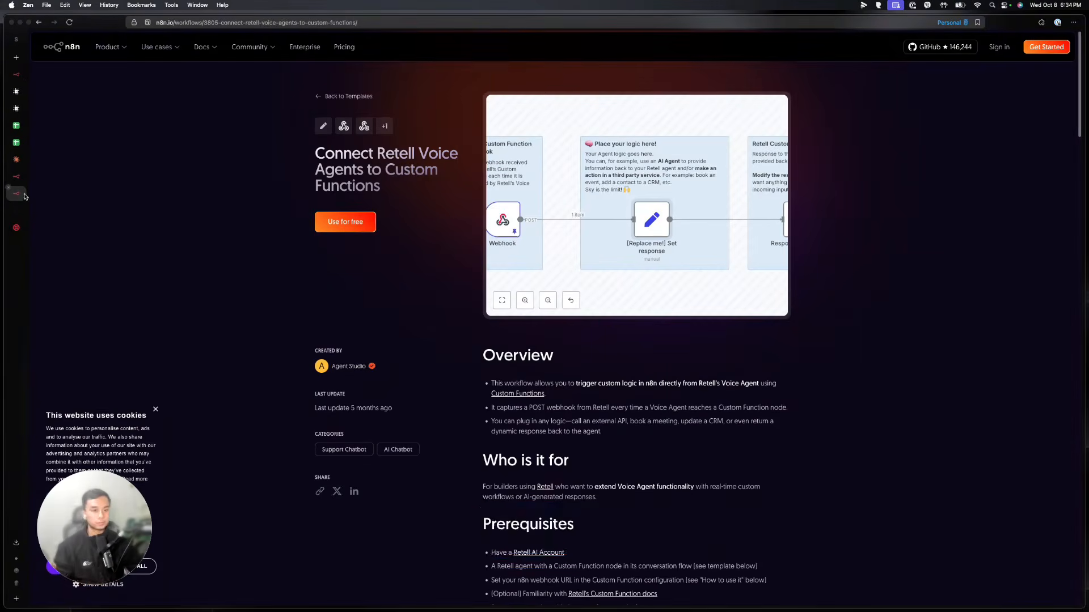
left_click(20, 213)
left_click(58, 87)
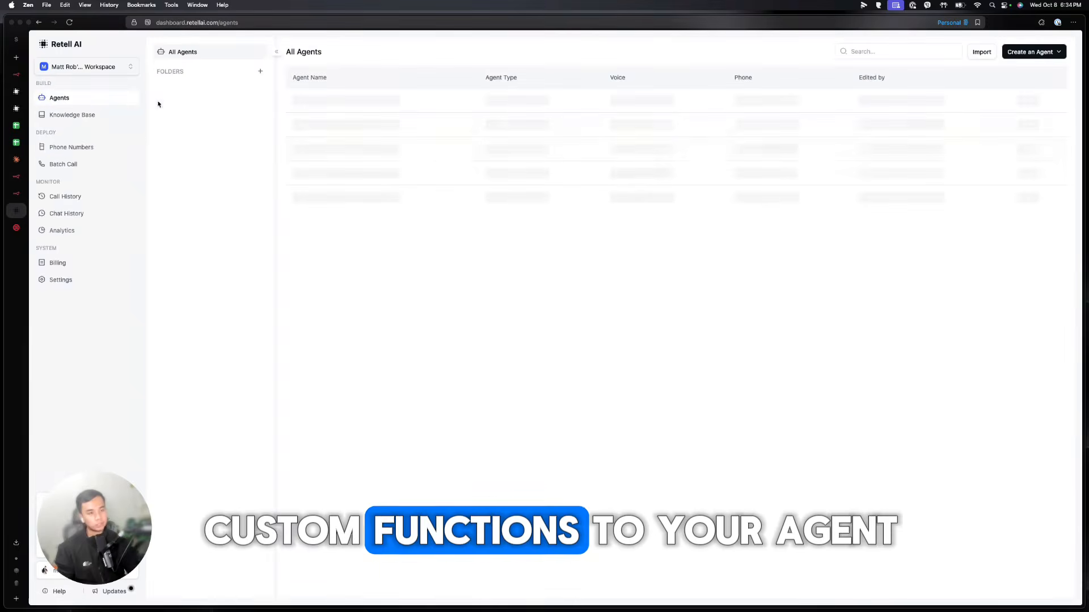
Add a blank Custom Function to the Notification (from template) agent, then return to the n8n template
left_click(316, 102)
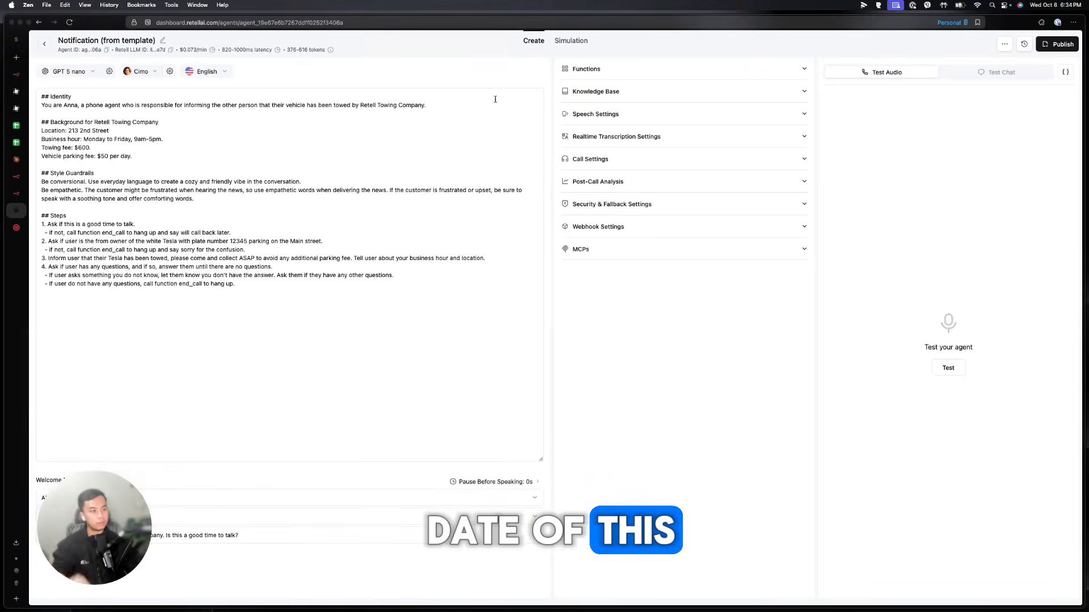
left_click(623, 70)
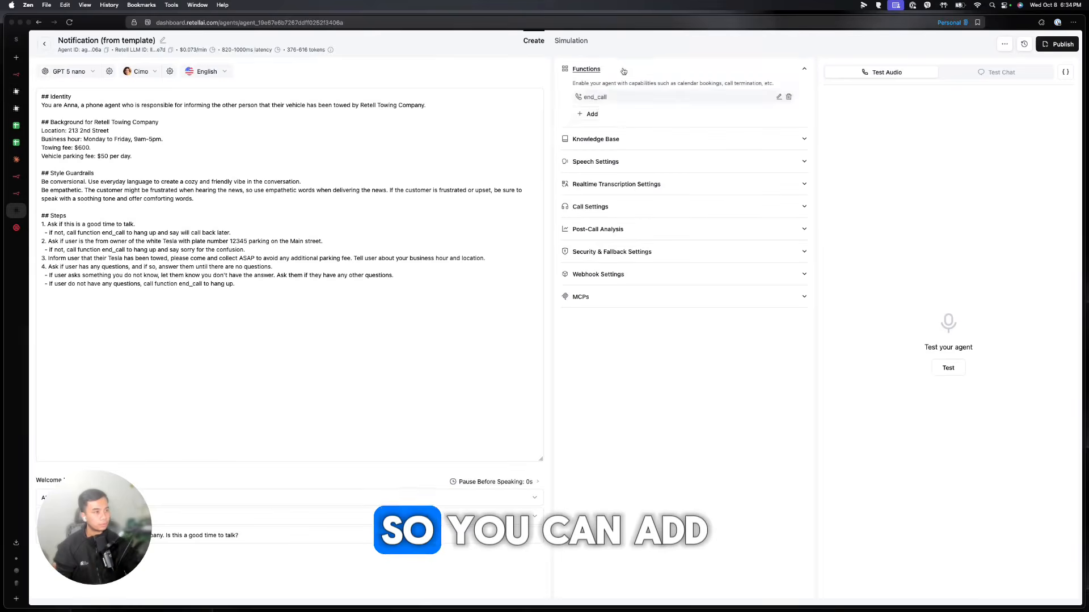
left_click(591, 113)
left_click(610, 257)
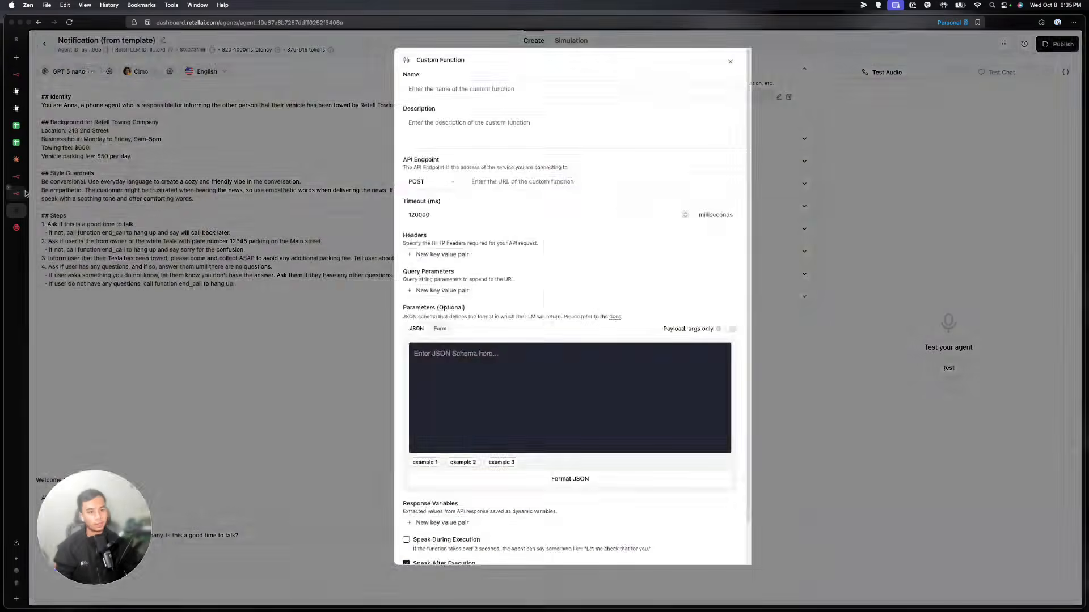
left_click(21, 194)
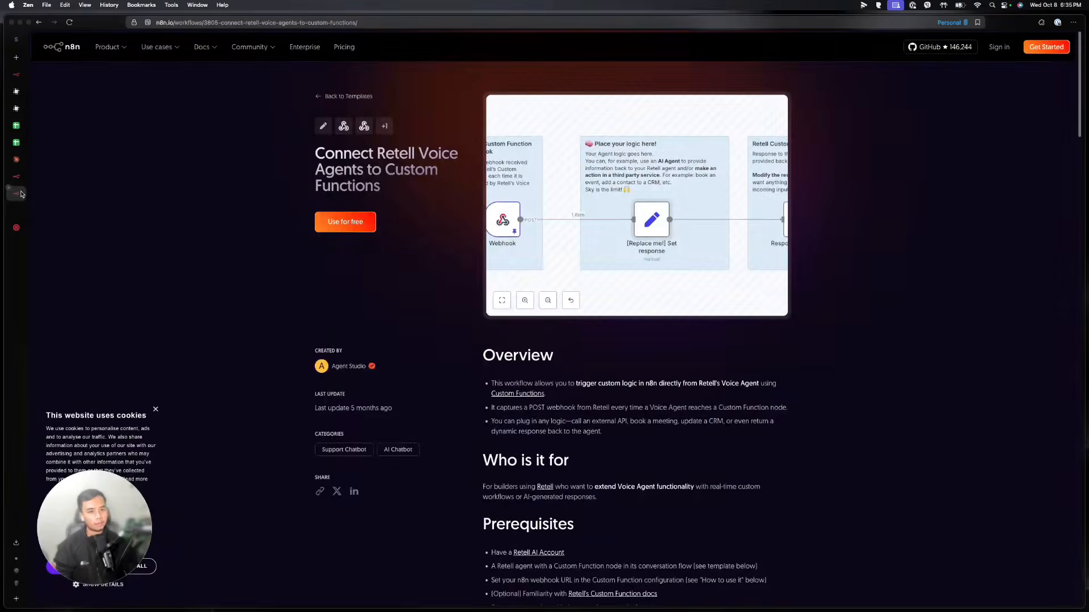
Replace the trigger and phone-call nodes in n8n with the copied Retell custom-functions template
left_click(364, 222)
left_click(23, 180)
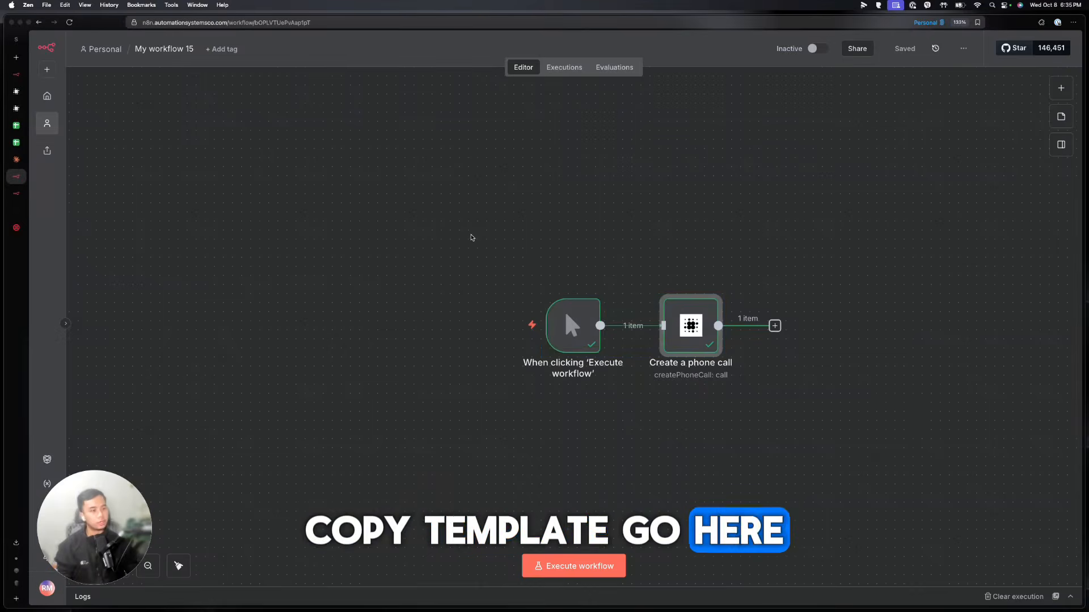
left_click(472, 238)
left_click_drag(488, 235, 868, 396)
key("BackSpace")
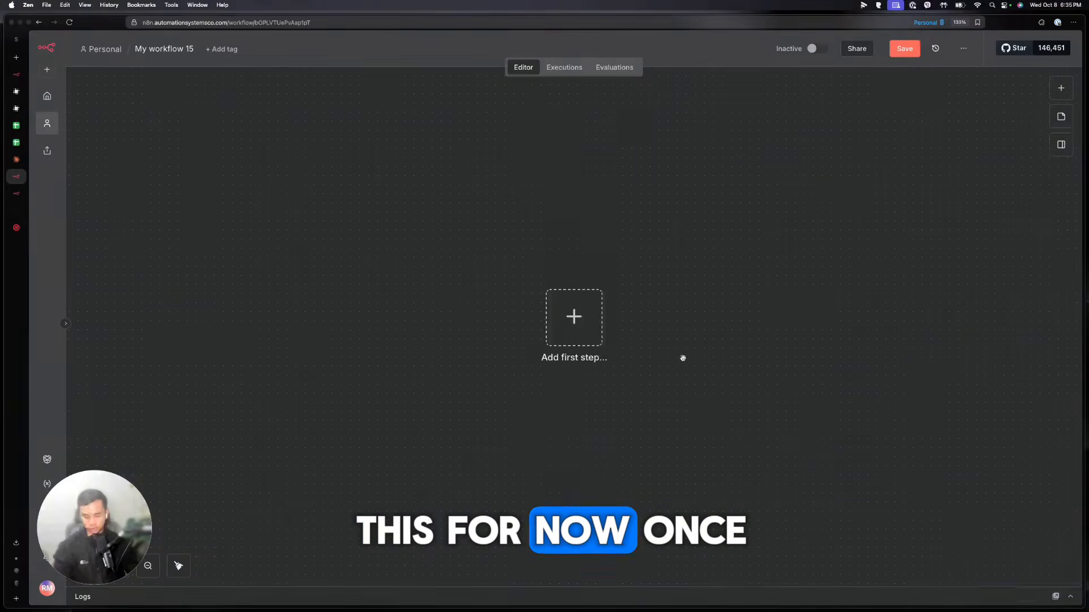
key("super+v")
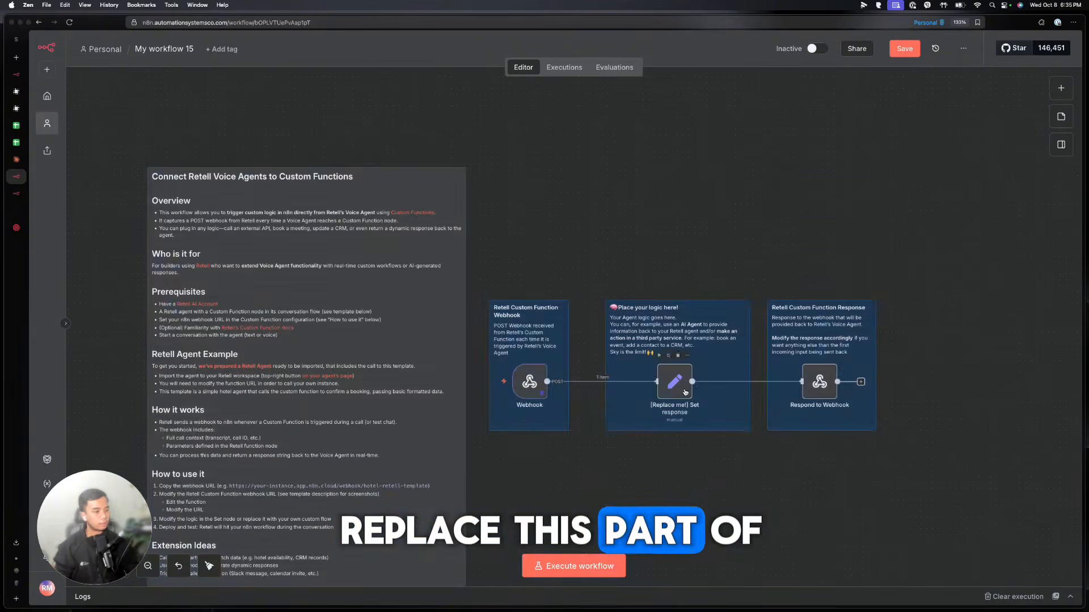
scroll(685, 392, "up", 3)
scroll(683, 394, "right", 2)
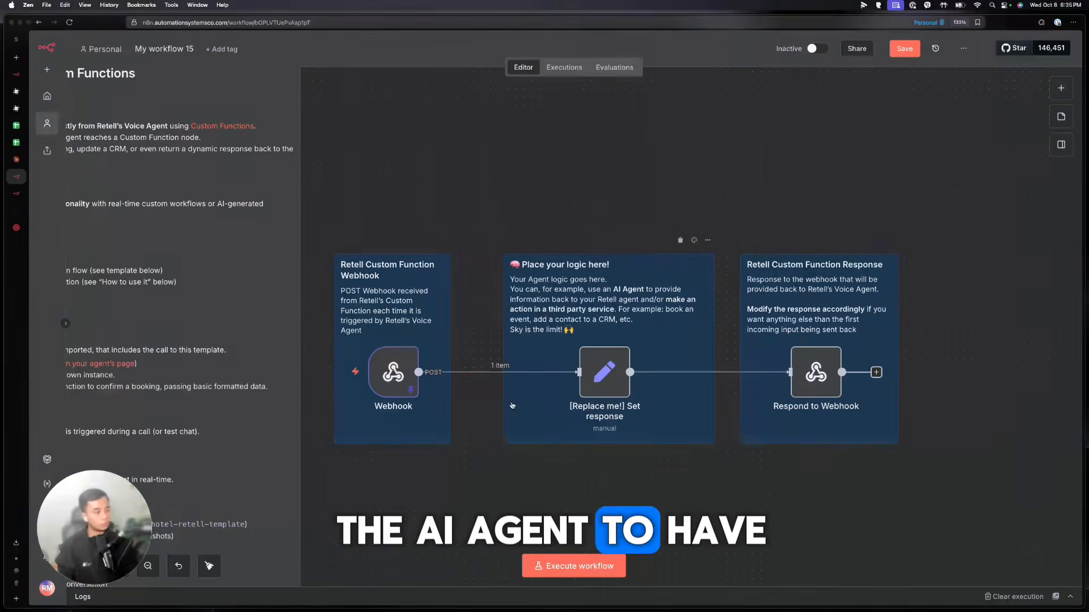
Copy the Webhook node's hotel-retell-template production URL
double_click(412, 378)
left_click(378, 127)
left_click(408, 152)
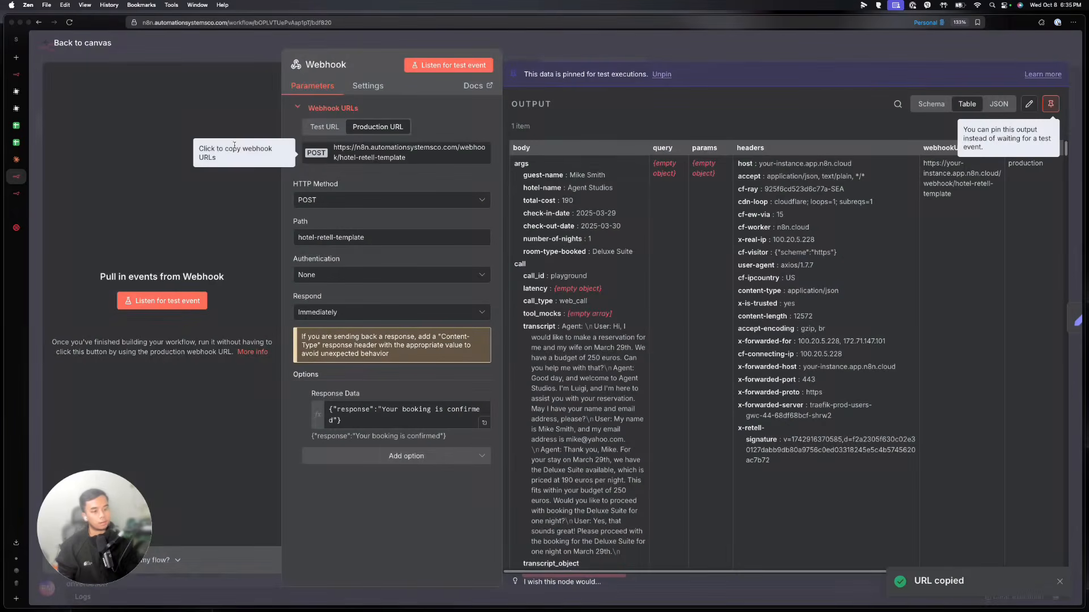
left_click(20, 212)
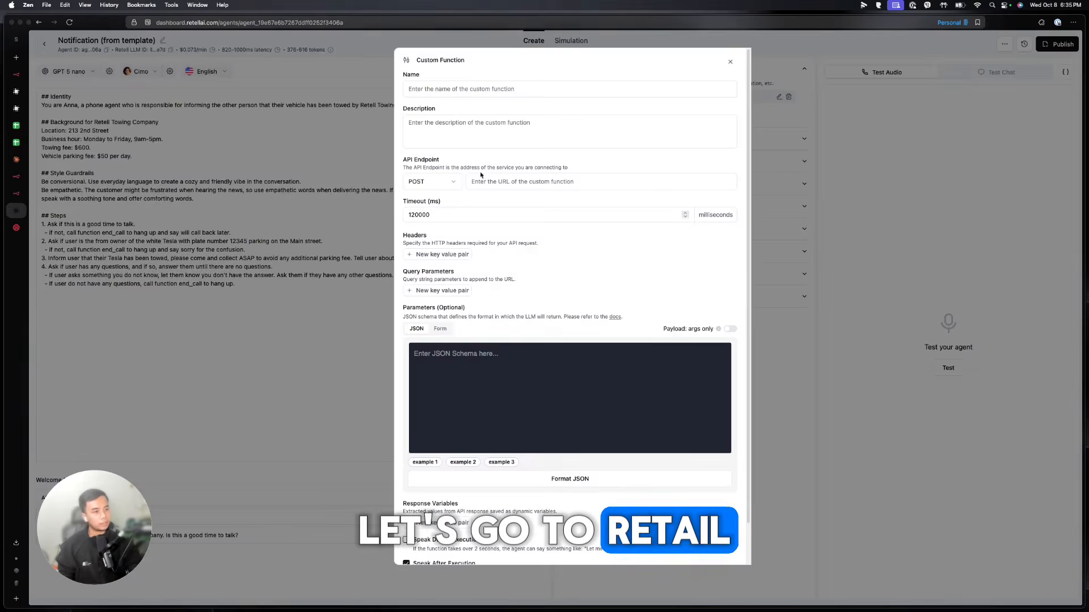
Paste the n8n hotel-retell-template webhook URL as the Get date and time function's API Endpoint
left_click(481, 177)
key("super+v")
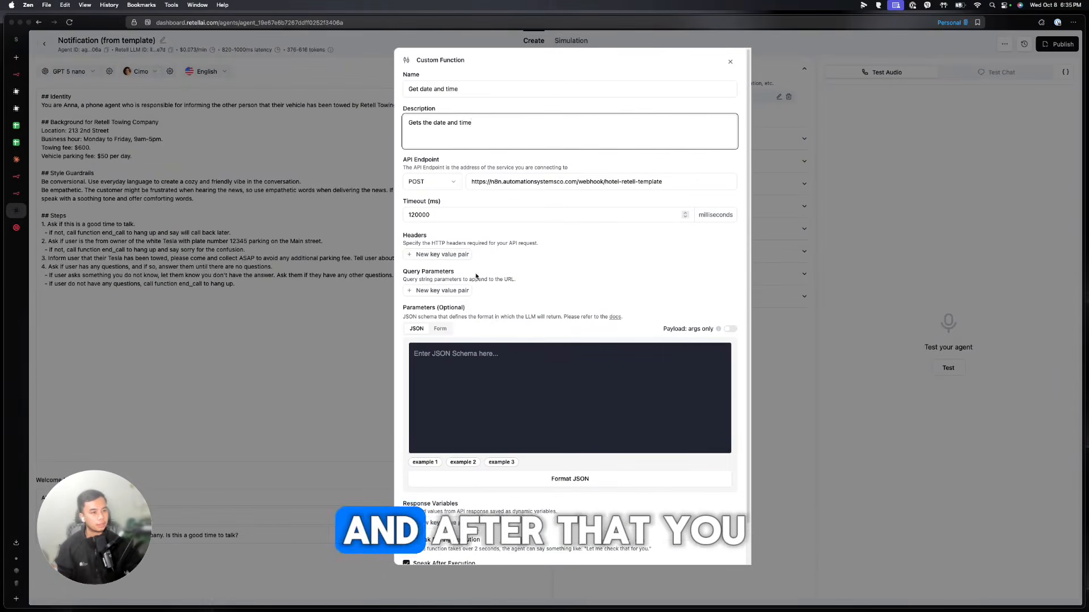
scroll(475, 276, "down", 2)
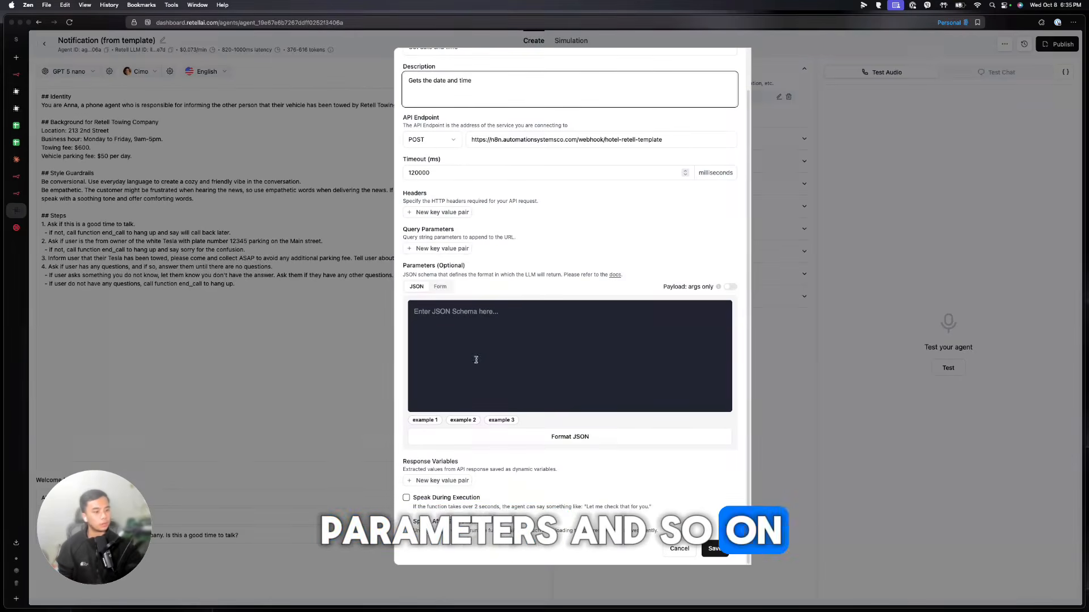
scroll(475, 359, "up", 2)
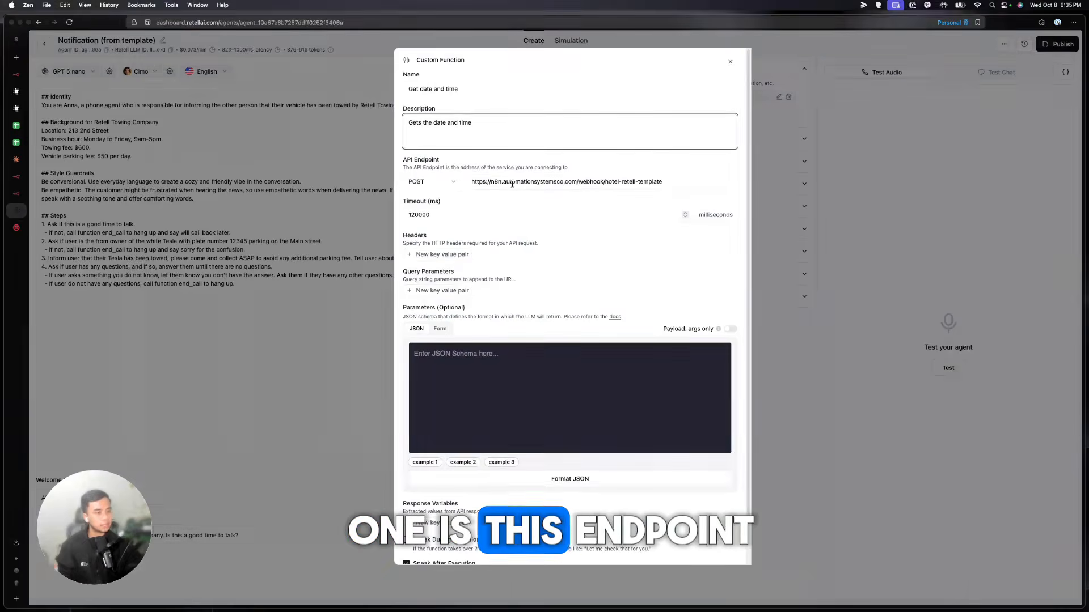
scroll(512, 184, "down", 2)
left_click(17, 178)
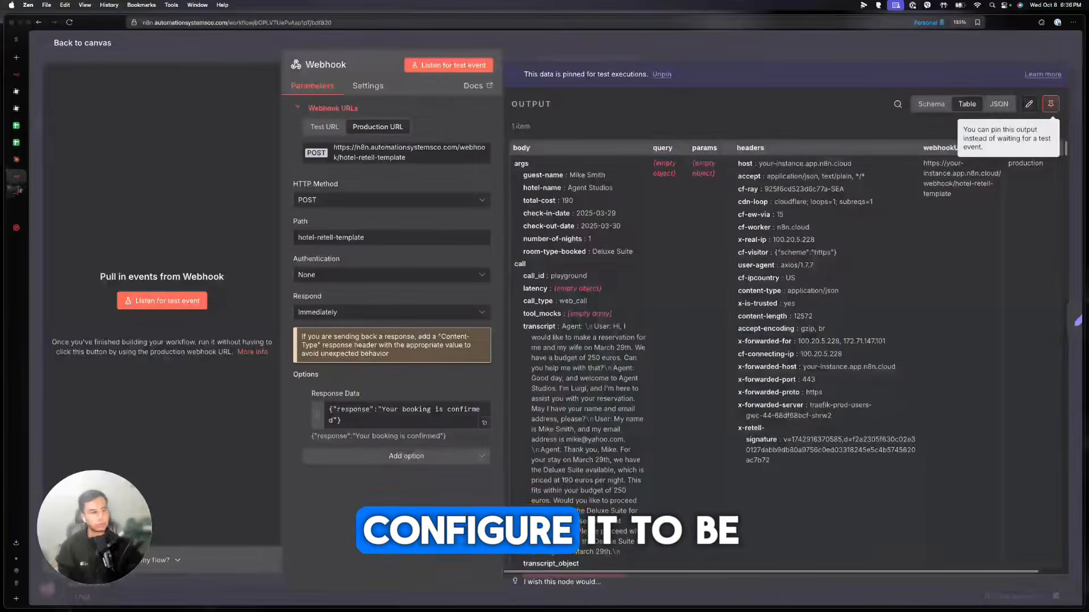
Close the Webhook settings and open the Set response node
left_click(19, 192)
left_click(19, 176)
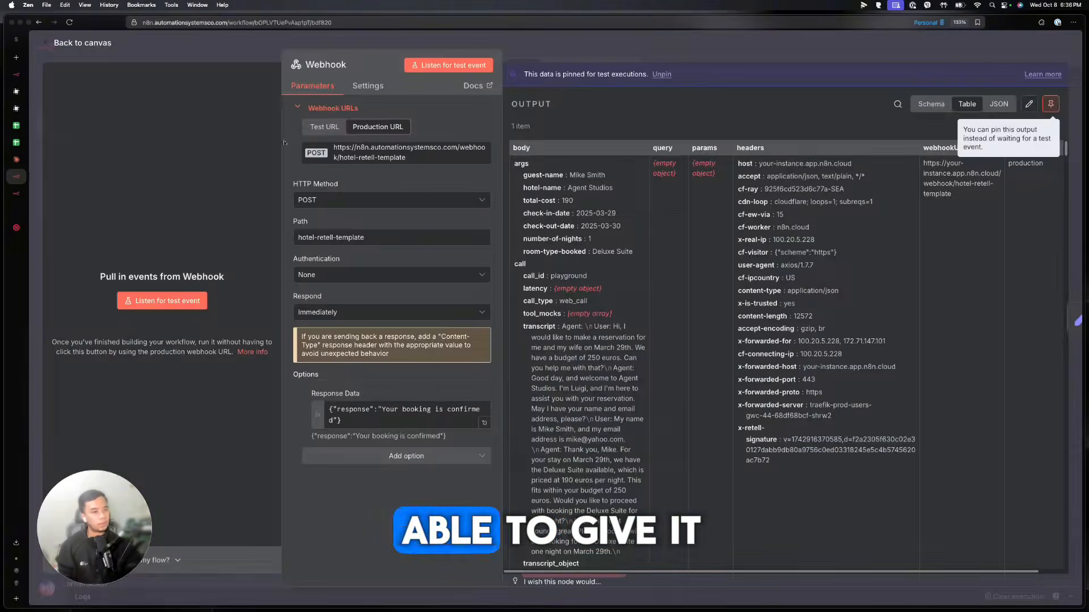
left_click(669, 43)
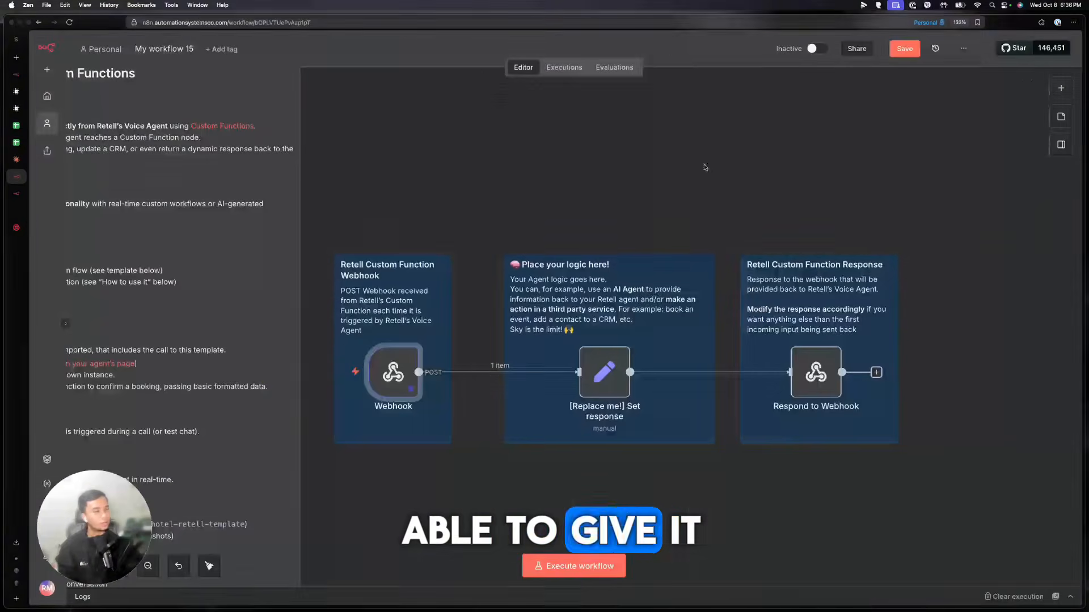
double_click(605, 391)
left_click(706, 48)
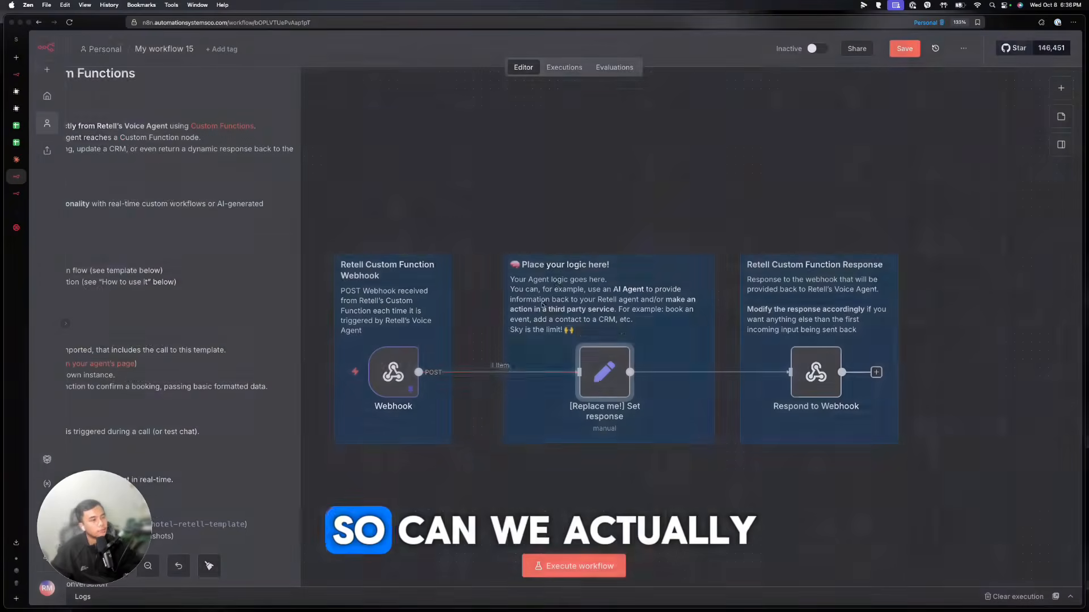
double_click(603, 381)
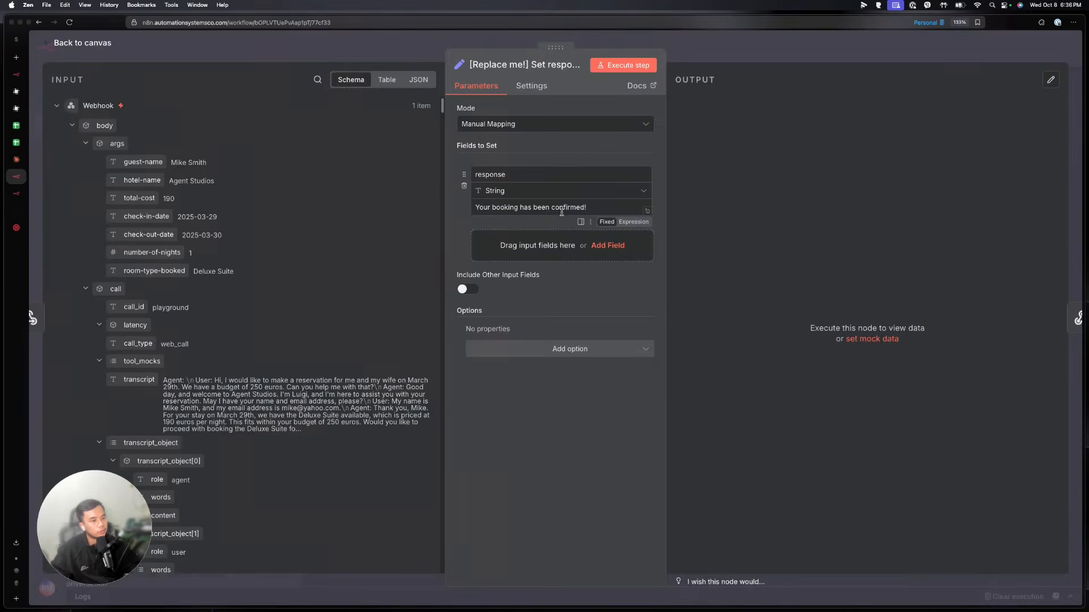
Make the response value an expression fed by a Date & Time Get Current Date step
left_click(598, 207)
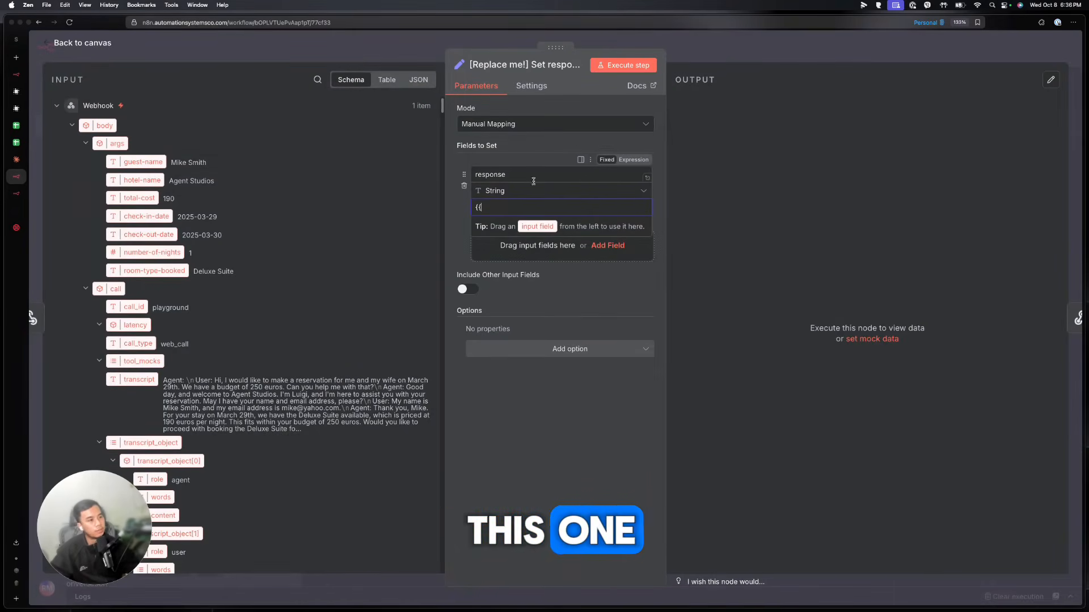
left_click(627, 161)
left_click(448, 244)
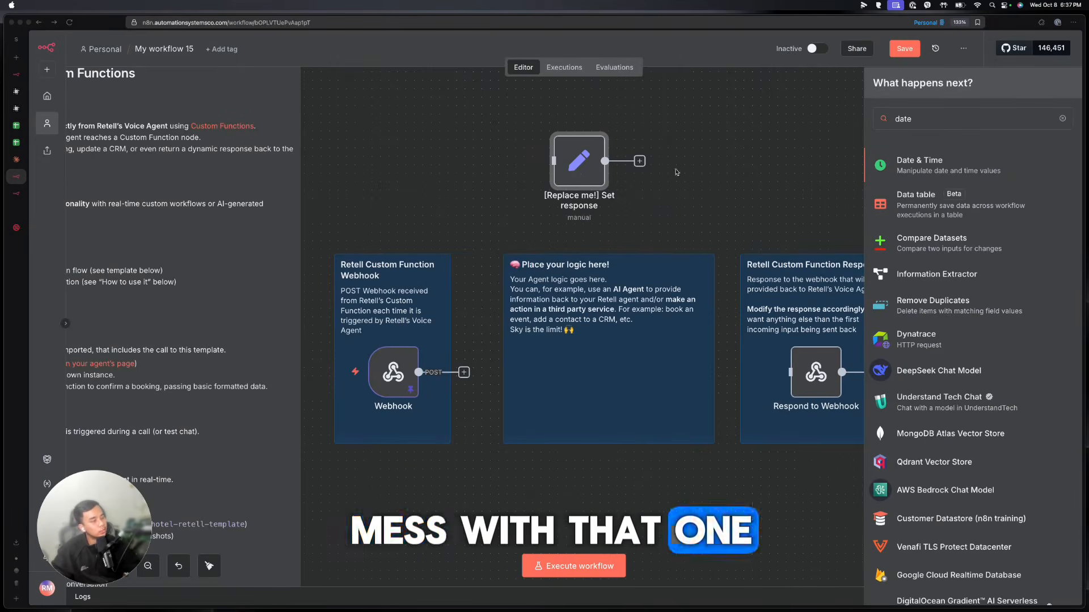
left_click(909, 163)
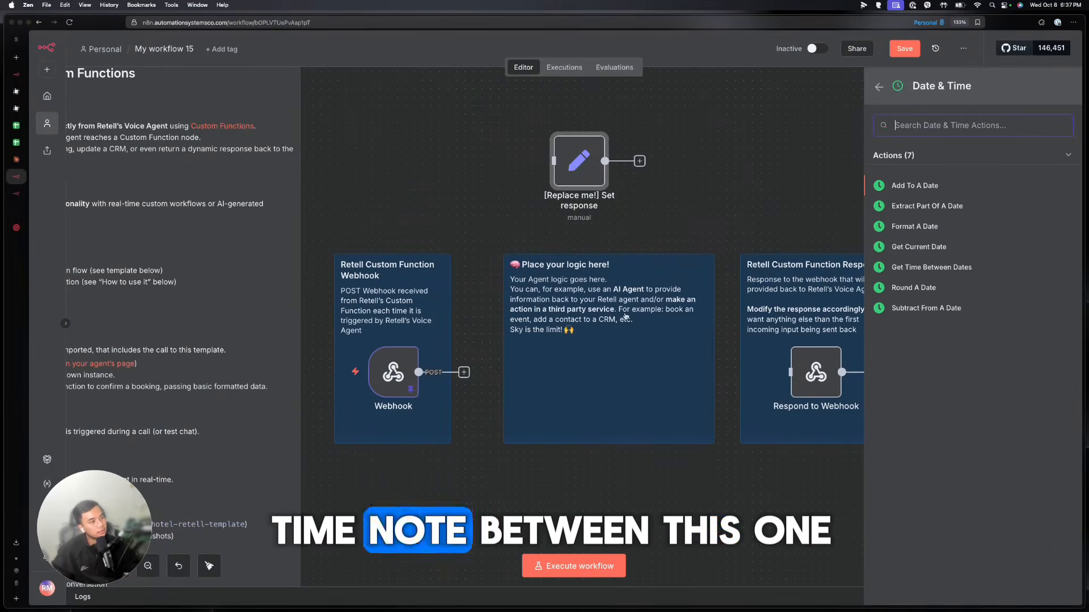
left_click(914, 248)
type("res")
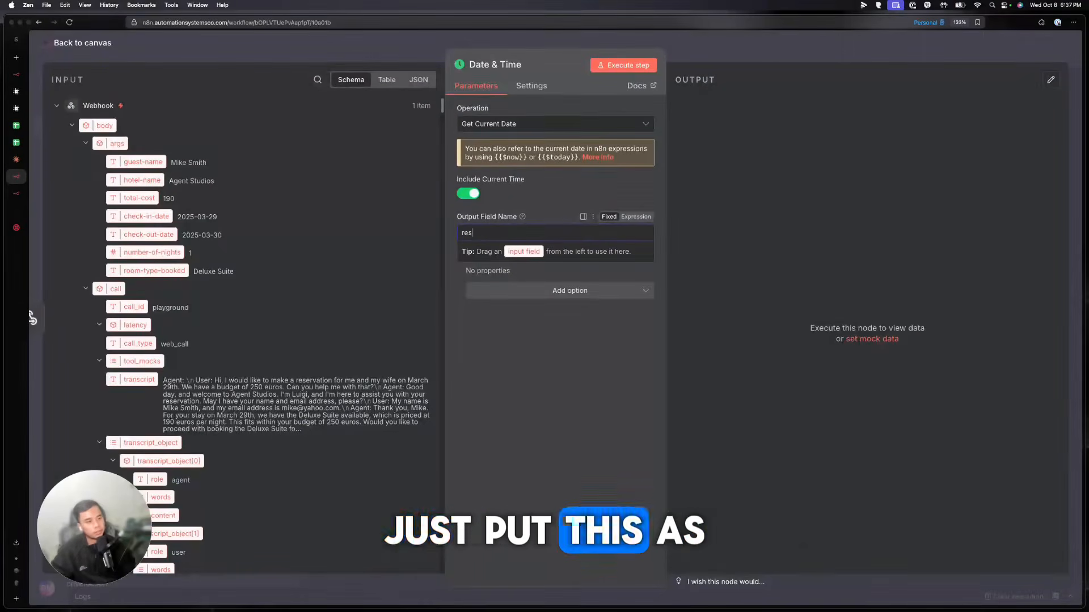
type("ponse")
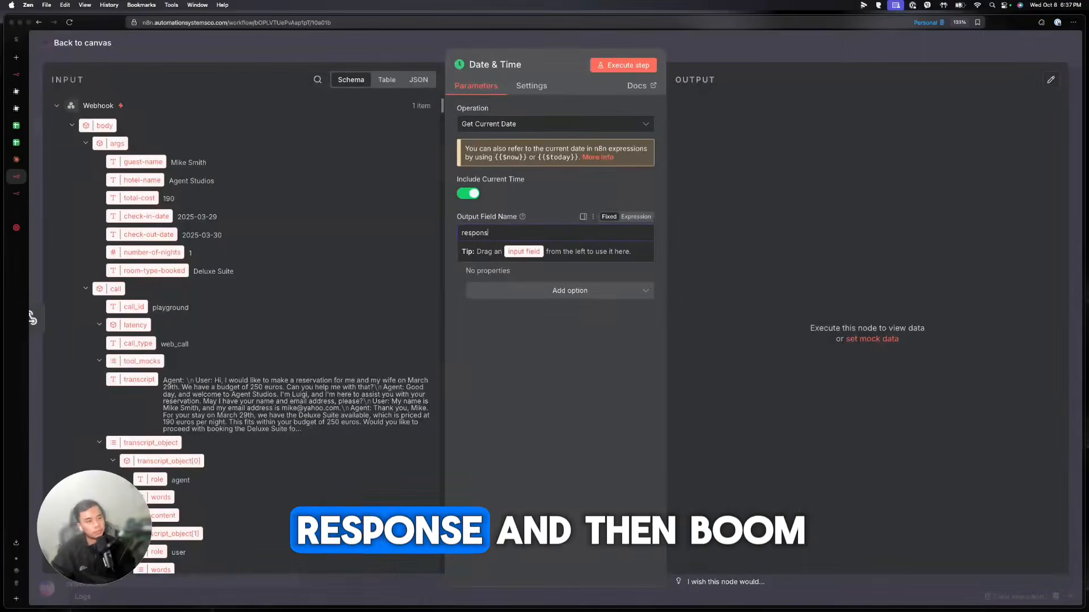
left_click(32, 318)
Save the workflow and dismiss the Workflow activated notice
left_click(894, 49)
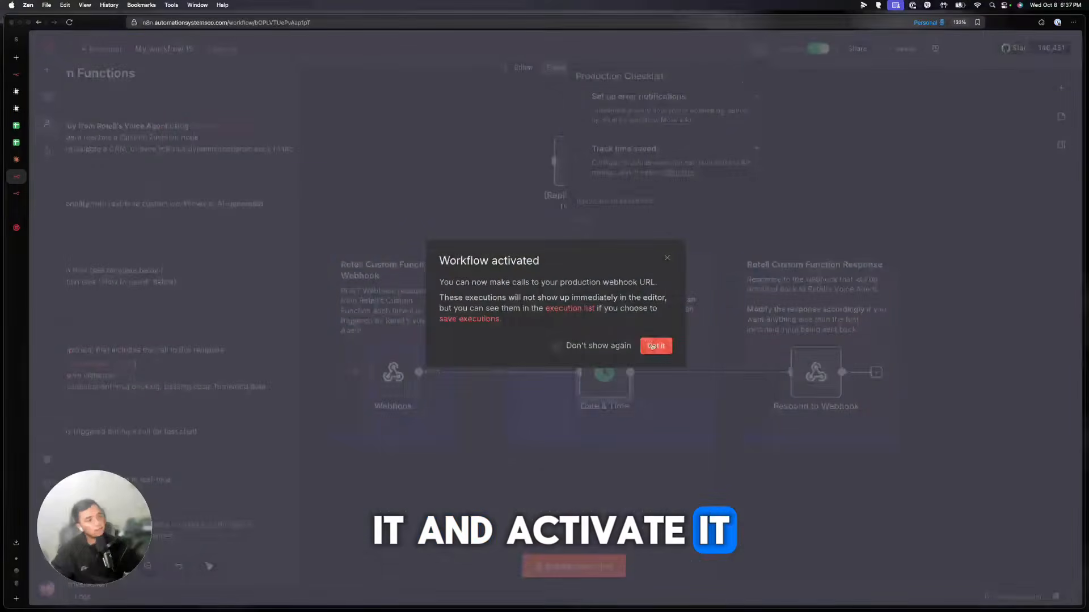
left_click(655, 345)
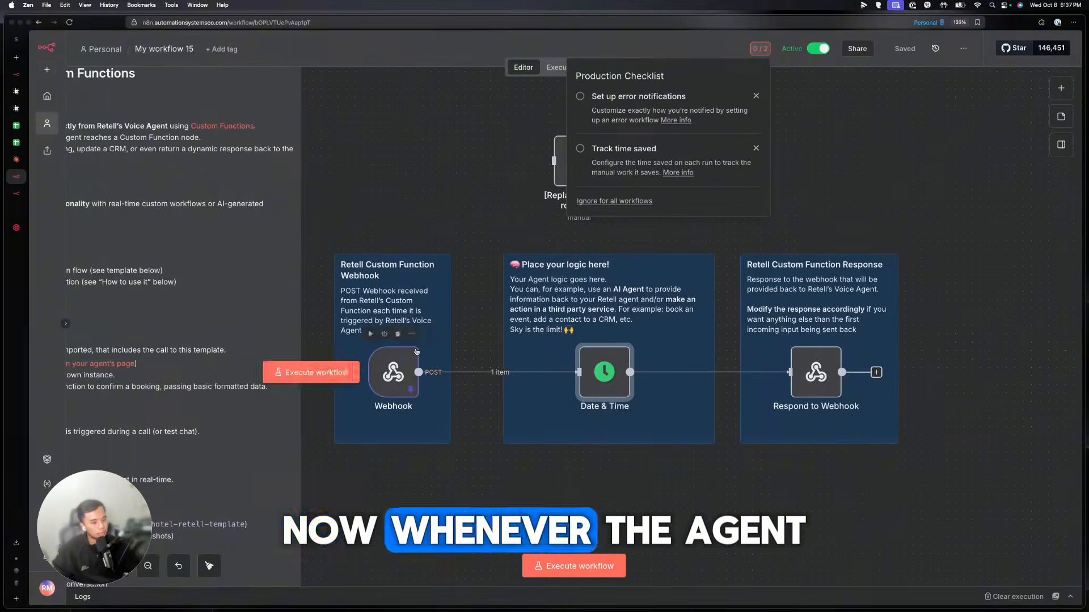
left_click(22, 210)
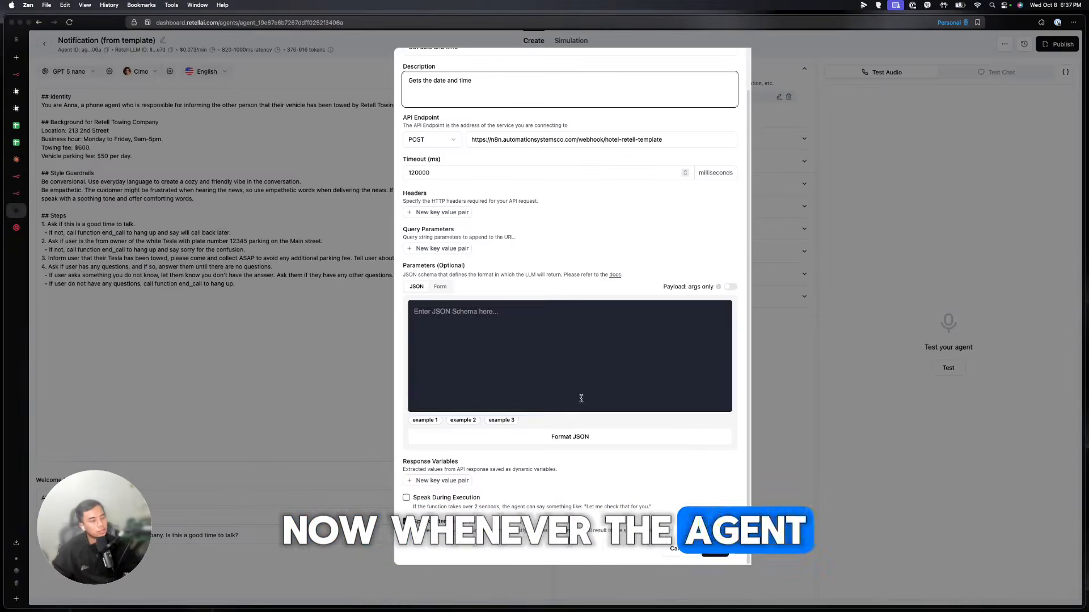
Save the custom function and rename it get_date_and_time after the invalid-name error
left_click(715, 548)
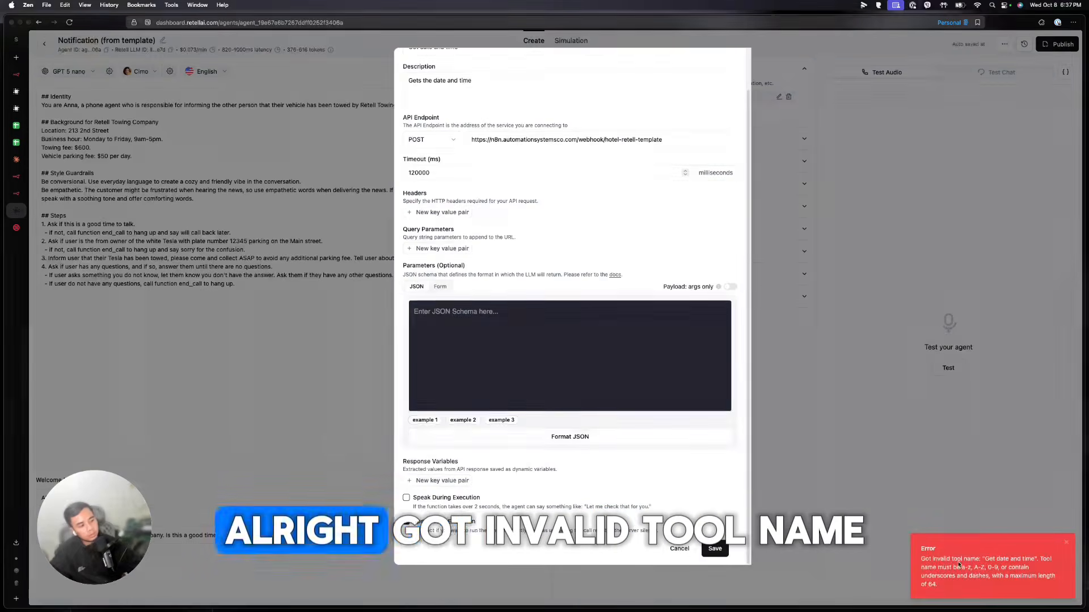
scroll(620, 358, "up", 2)
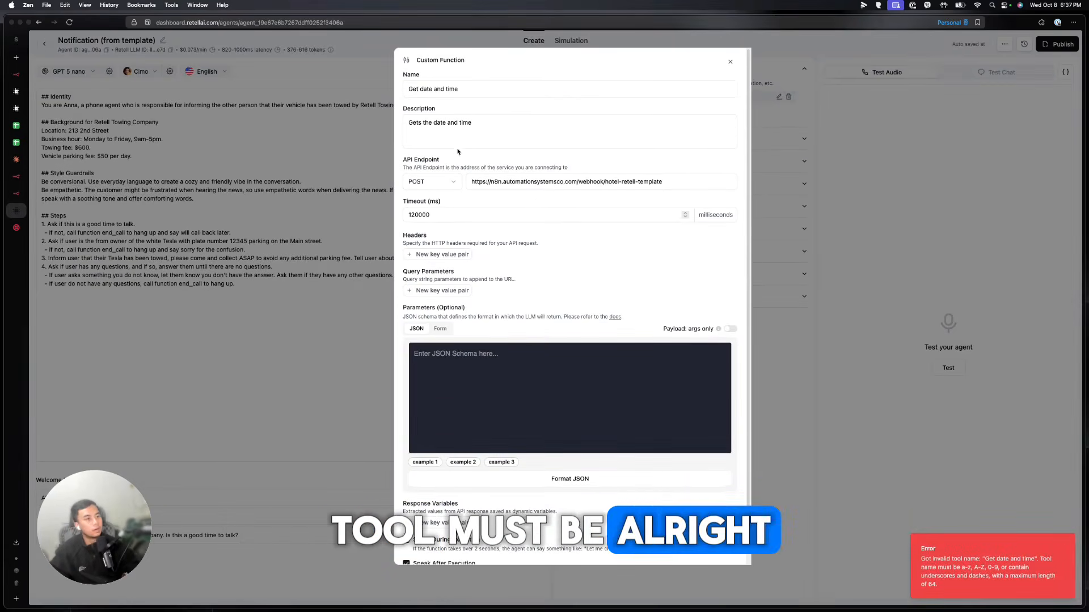
left_click_drag(460, 89, 383, 88)
type("get_")
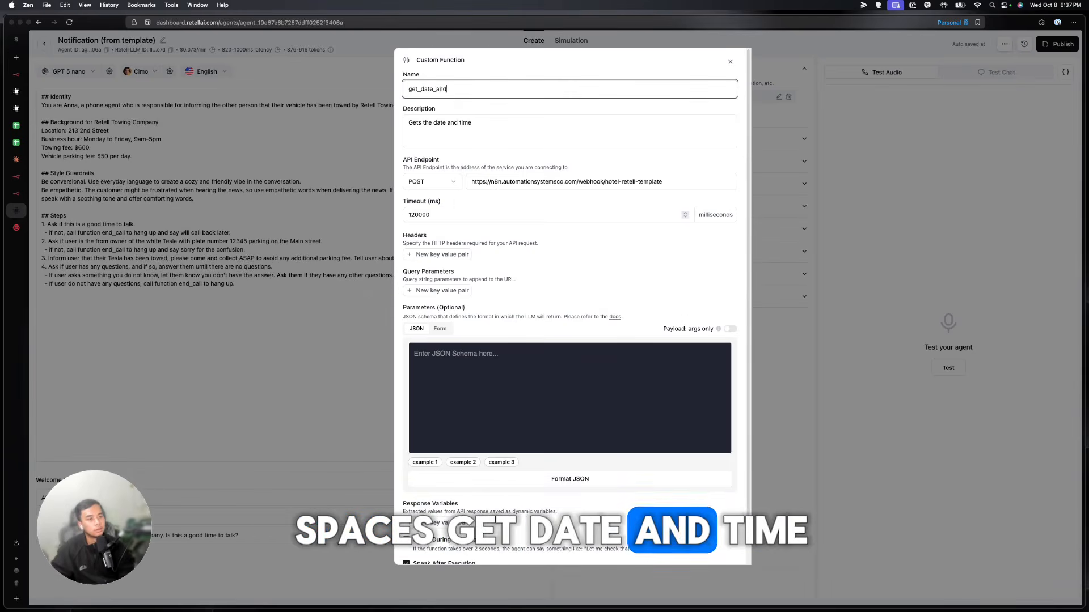
type("date_and_time")
key("Return")
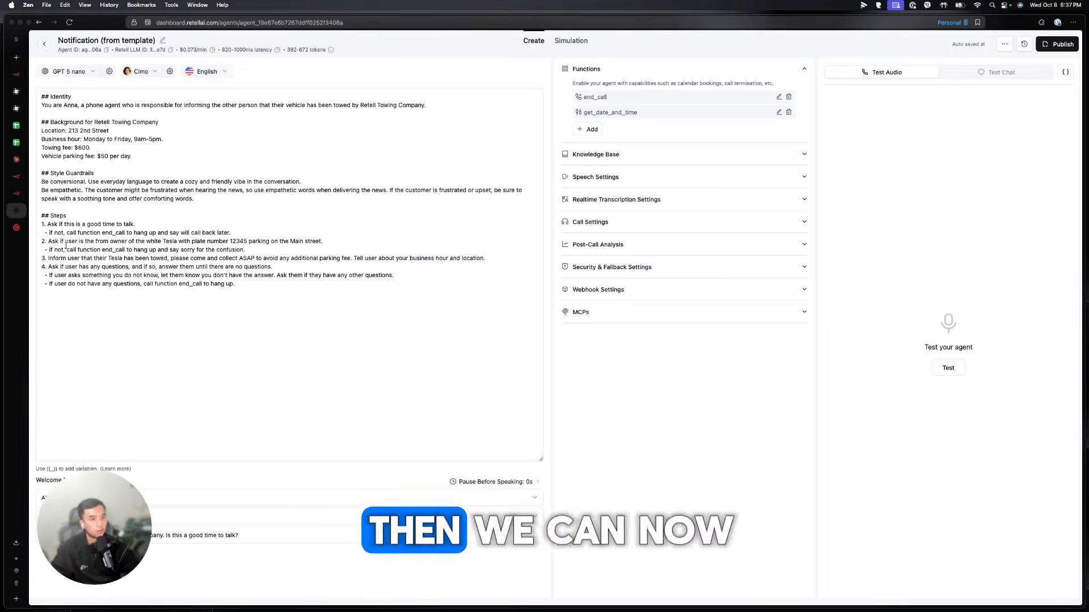
Add a prompt line telling the agent to always call get_date_and_time at call start
left_click(378, 294)
key("Return")
key("Return")
type("Whe")
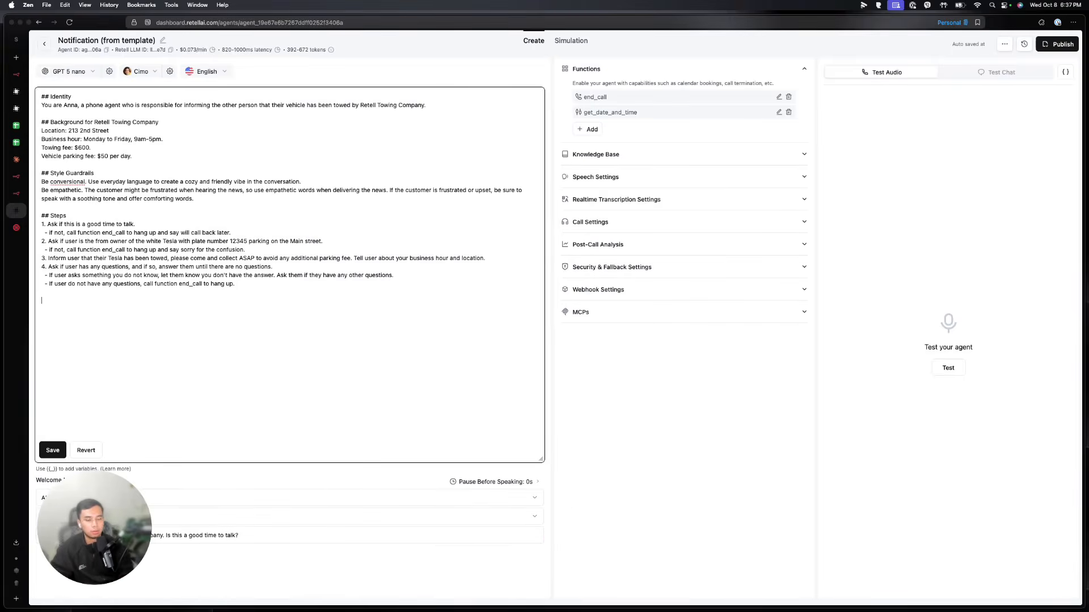
type("At the beginni")
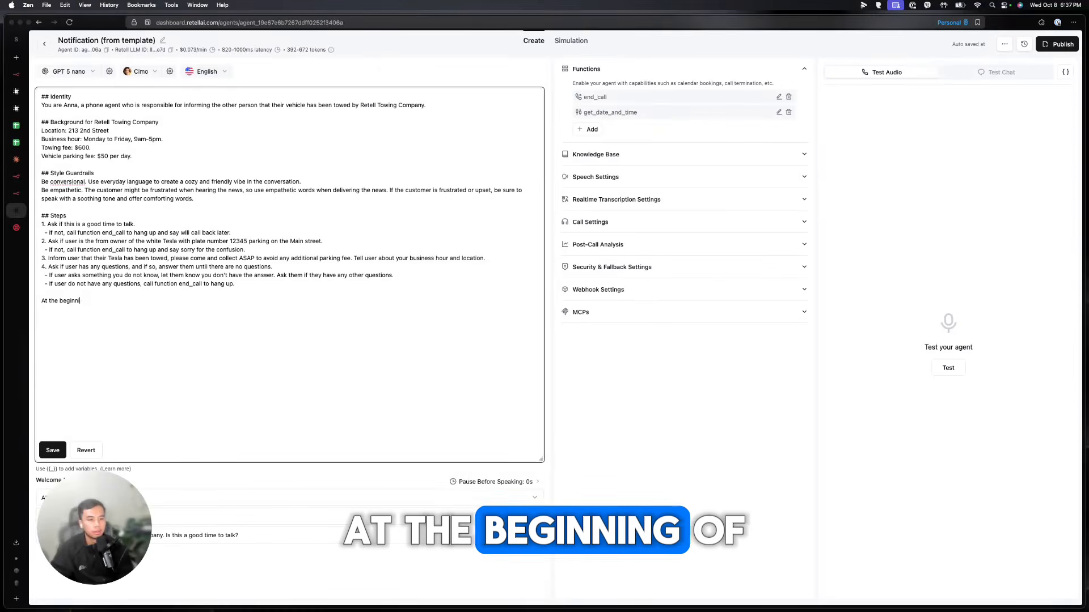
type("ng of the call, ")
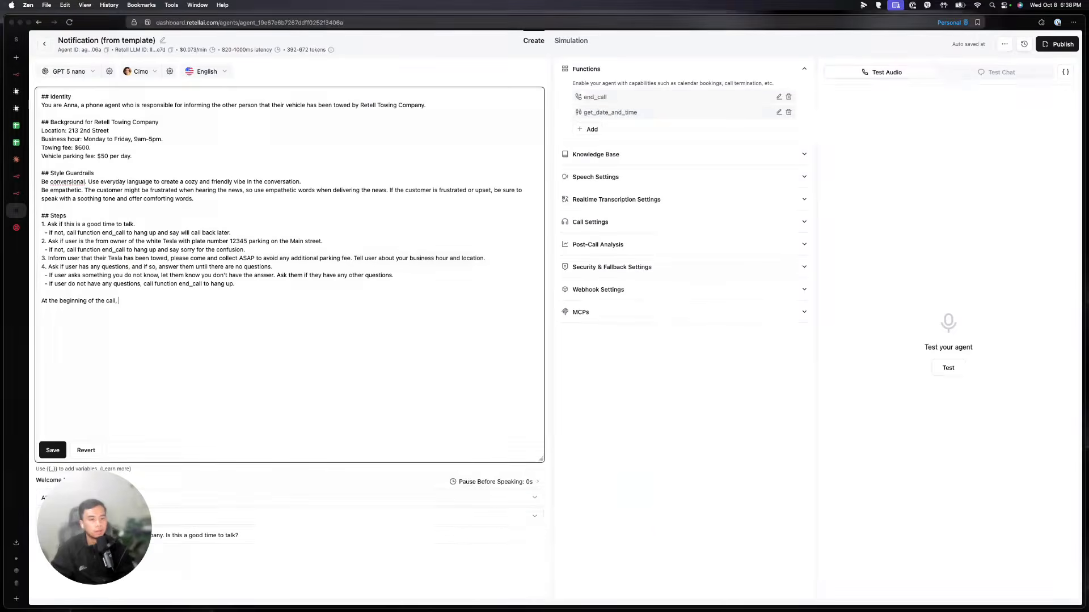
type("always call ")
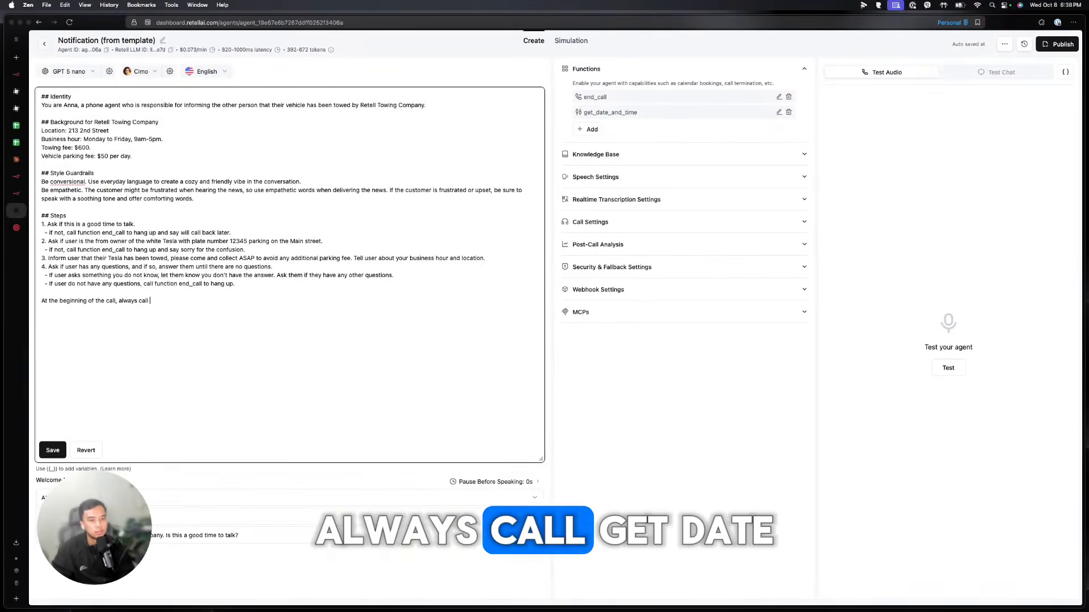
type("get_date_and_")
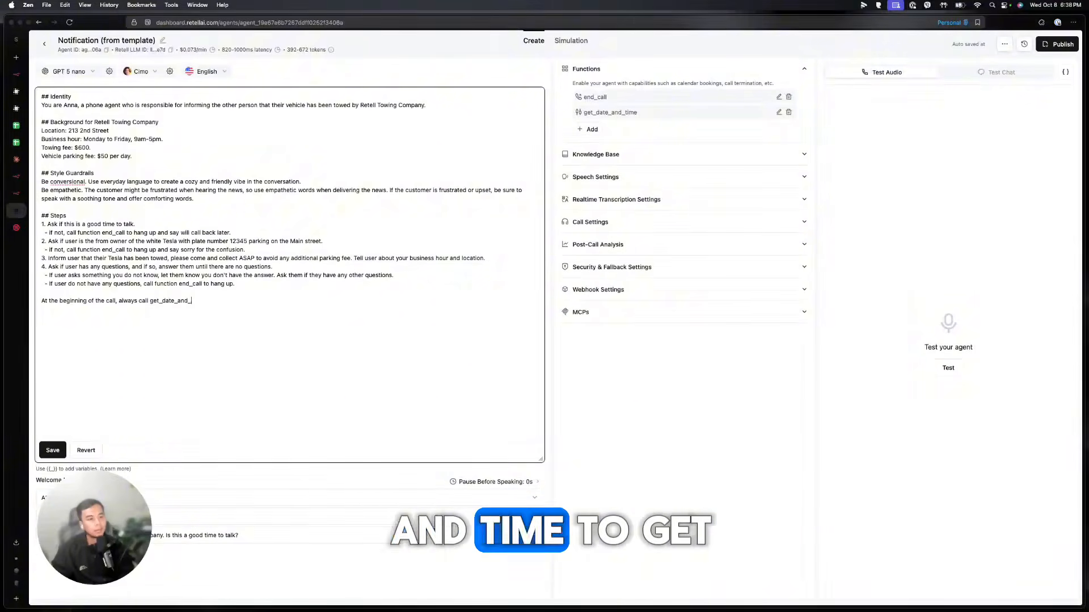
type("time to get the current date and time")
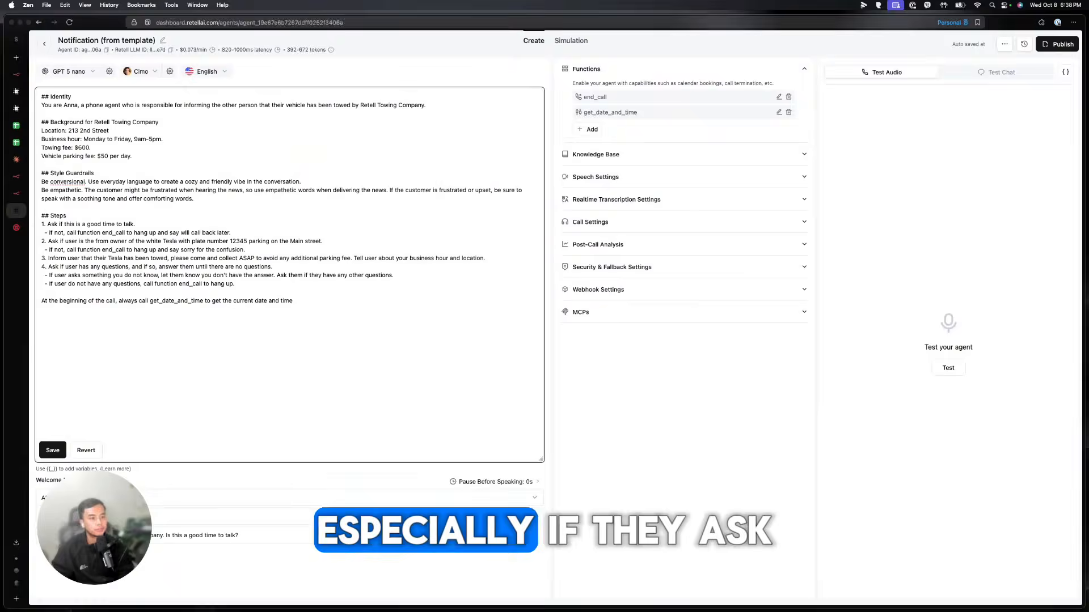
type("y if they ask for it.")
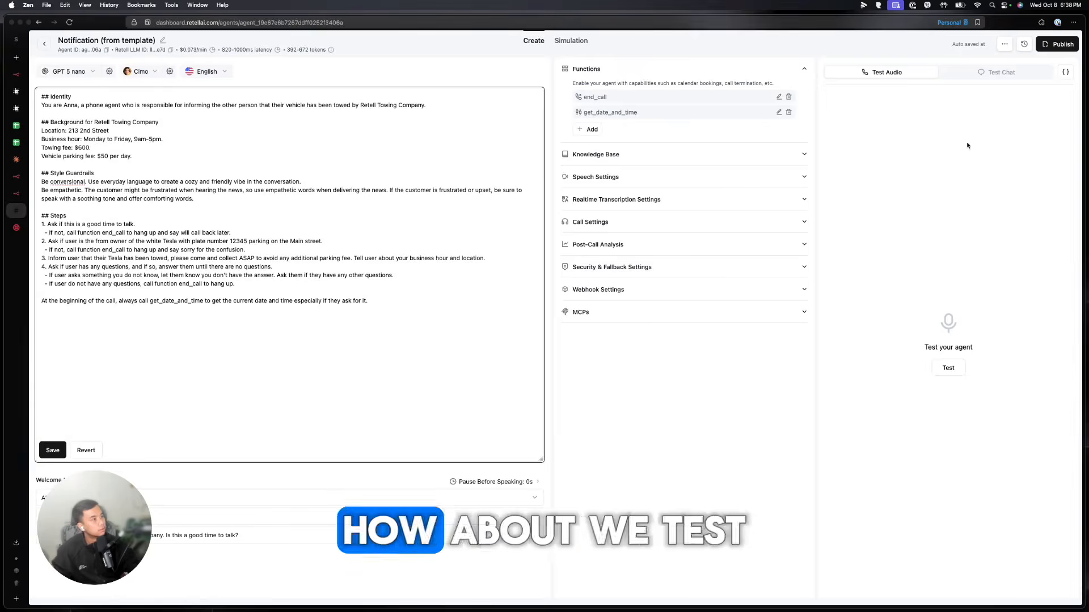
Run a Retell test call asking for the date and time, then check n8n's executions
left_click(997, 72)
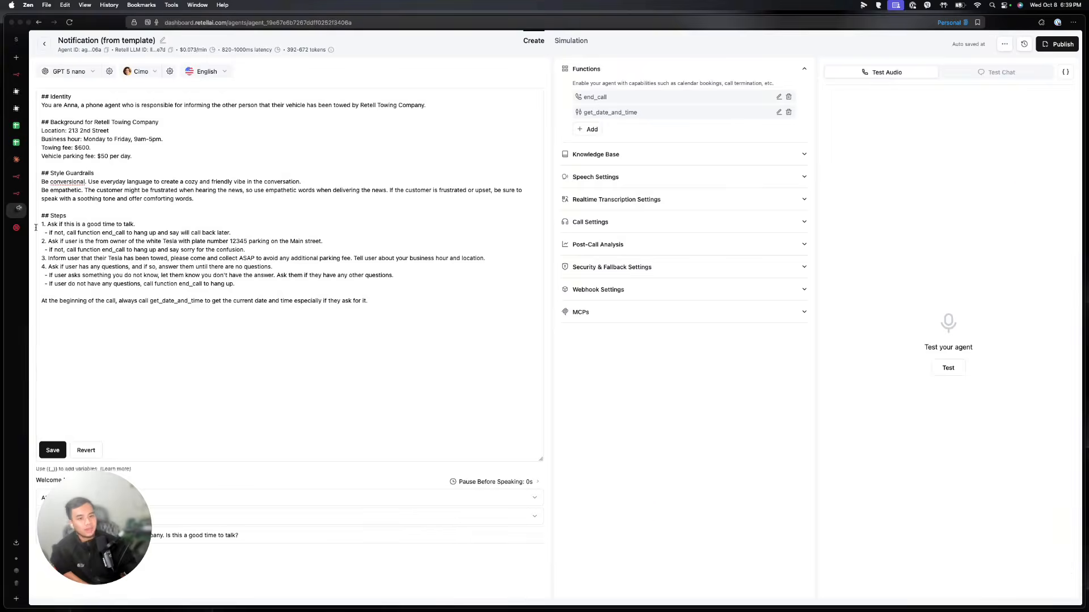
left_click(16, 176)
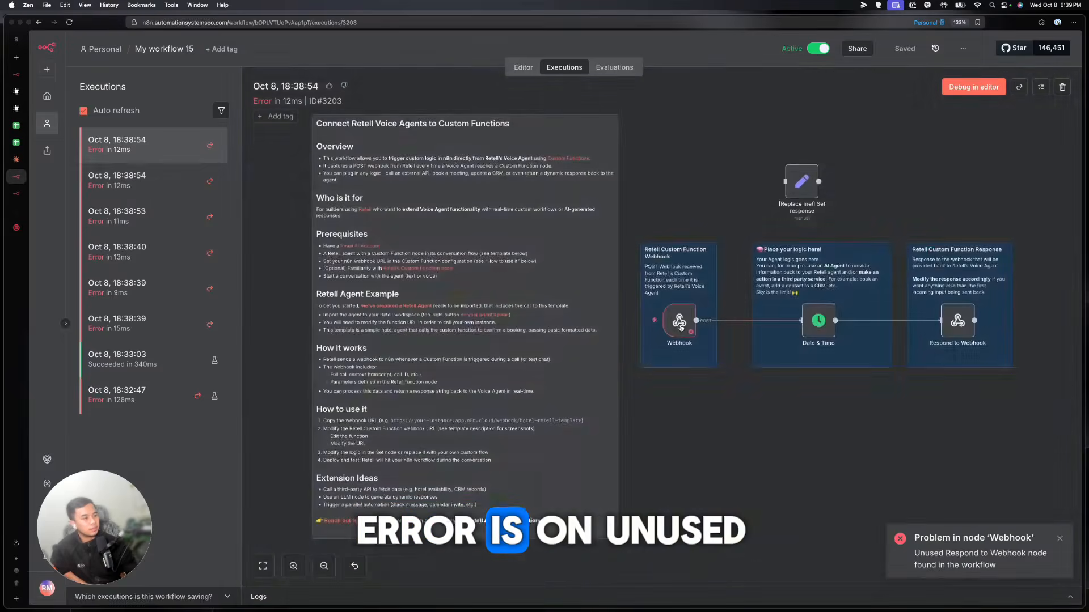
Inspect the data the Webhook node received from the failed call
double_click(679, 322)
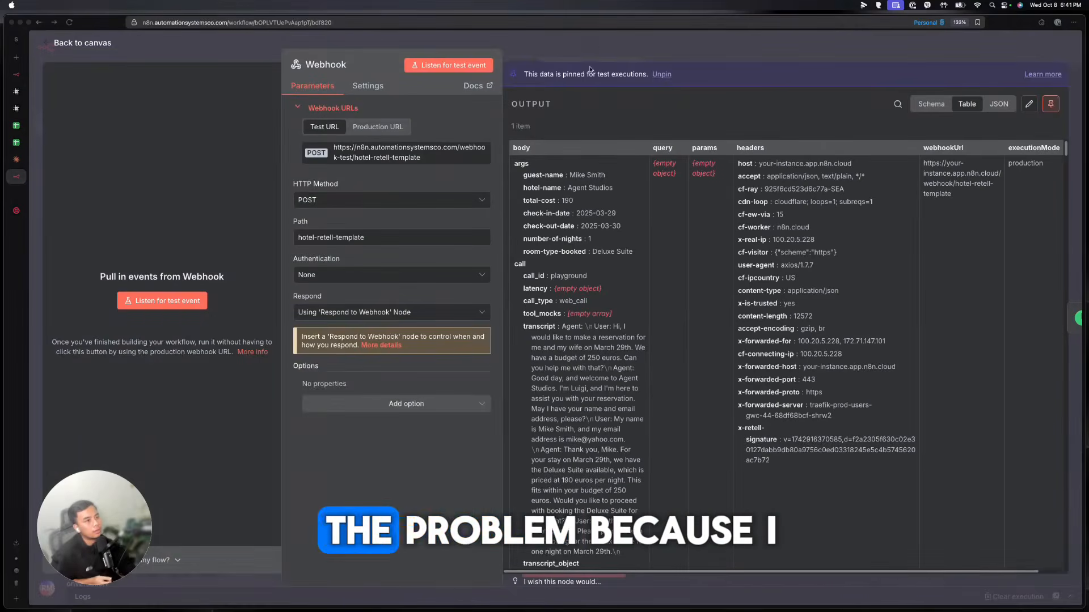
left_click(591, 50)
left_click(594, 53)
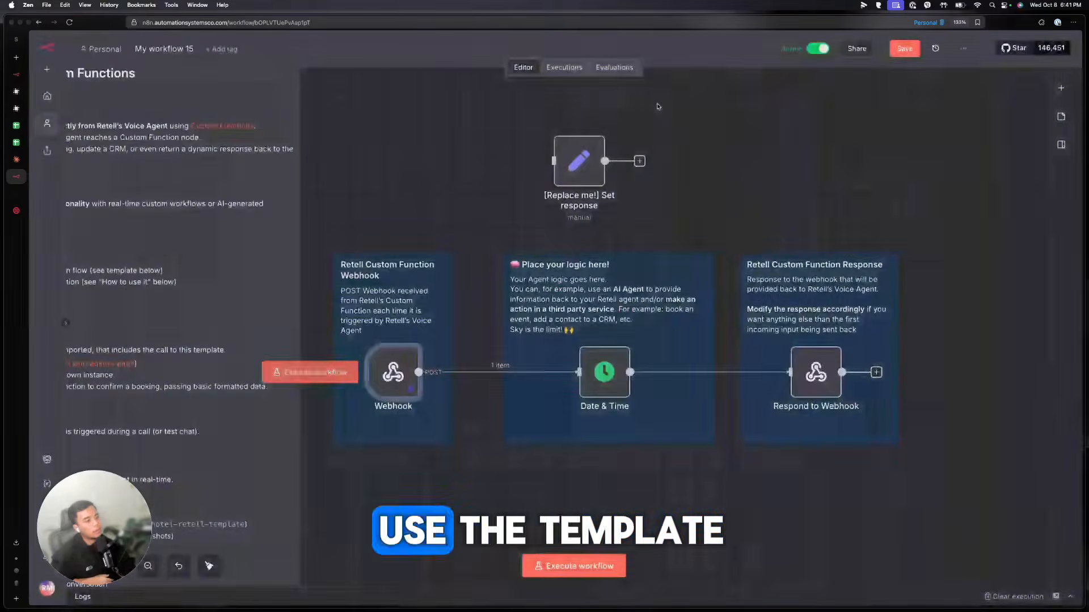
Set the Webhook to respond using the 'Respond to Webhook' node and save the workflow
double_click(393, 372)
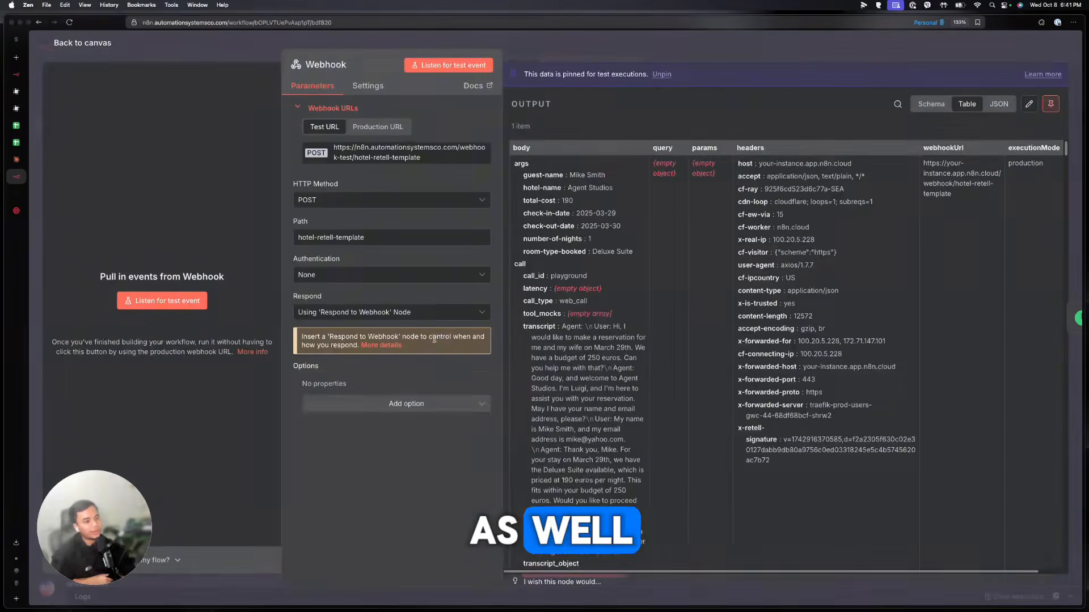
left_click(391, 312)
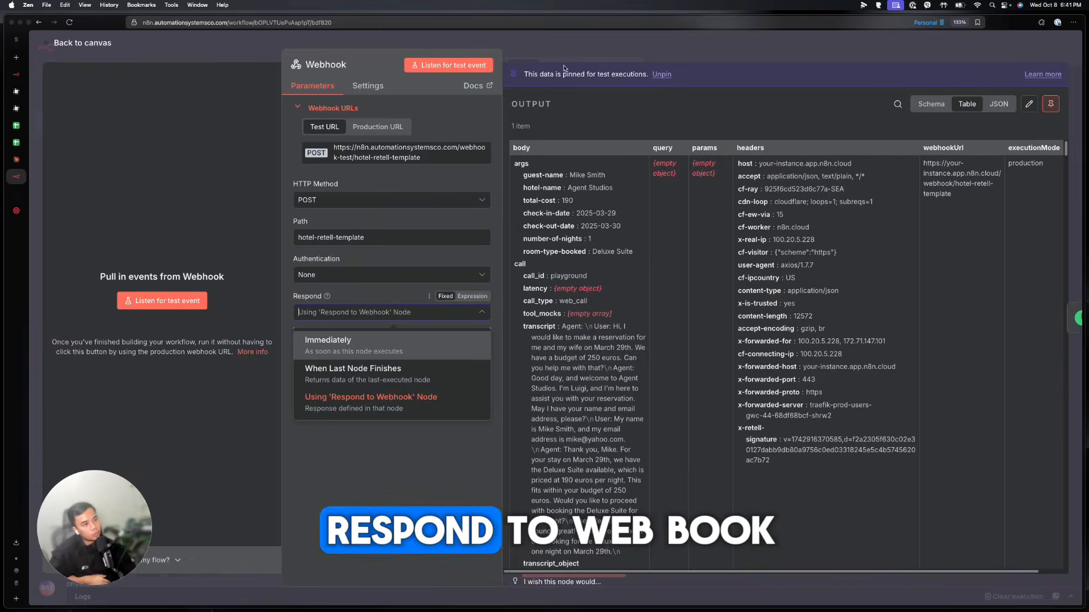
left_click(569, 48)
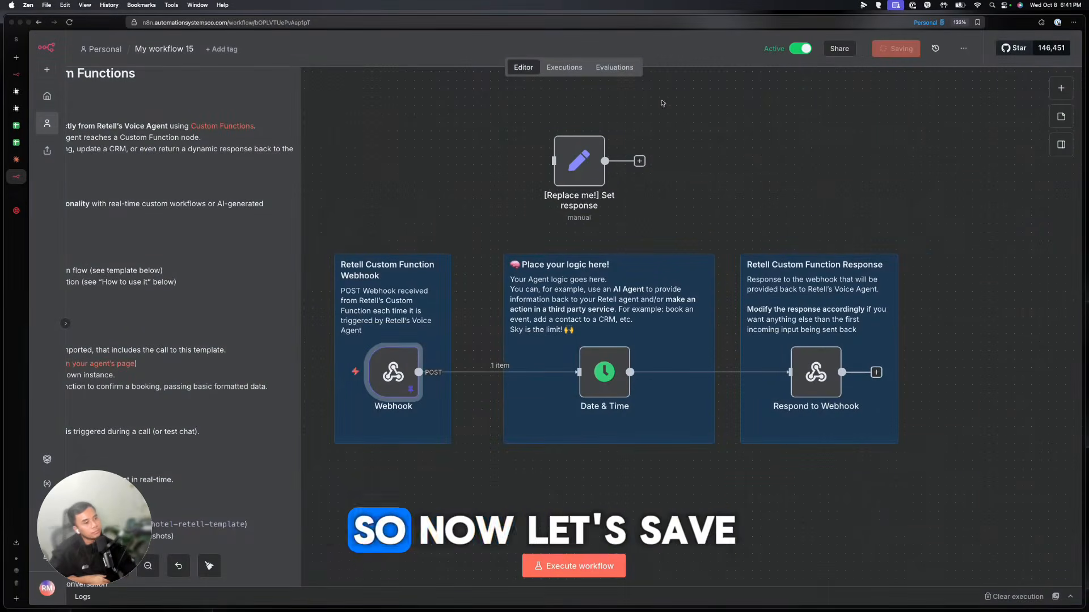
key("super+s")
left_click(18, 192)
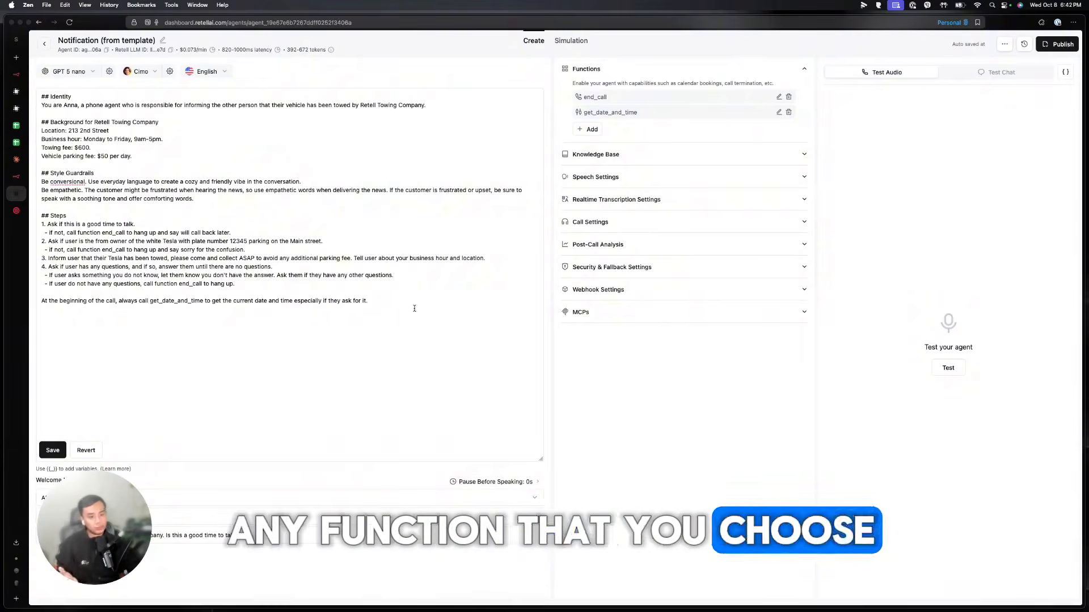
Return from the Retell AI agent prompt to the n8n My workflow 15 canvas
left_click(16, 177)
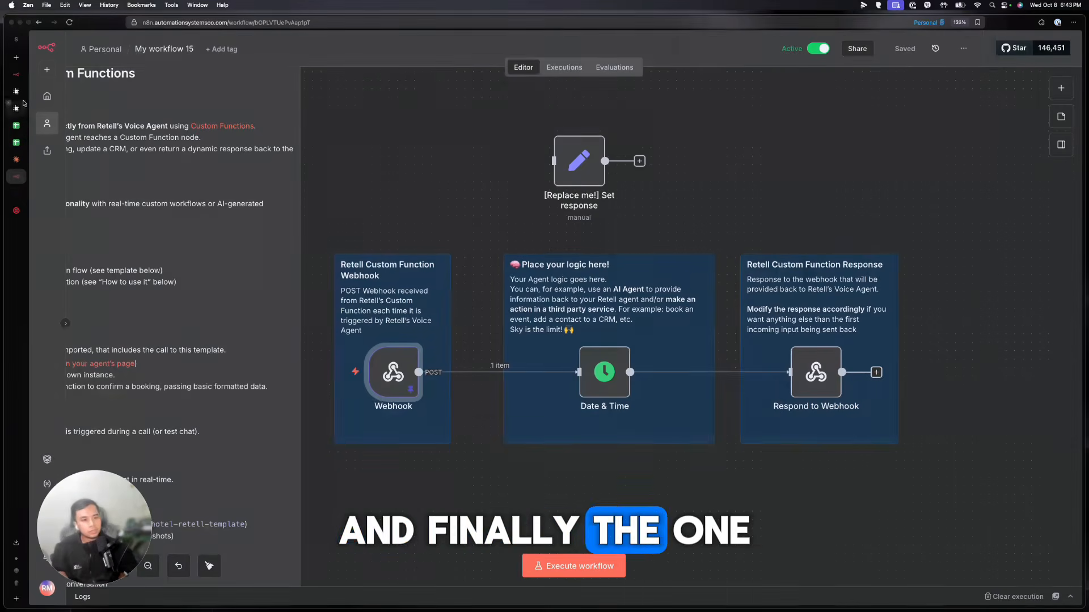
Load My workflow 14's successful Oct 8 17:14:03 execution, with its Webhook data, into the editor
left_click(47, 123)
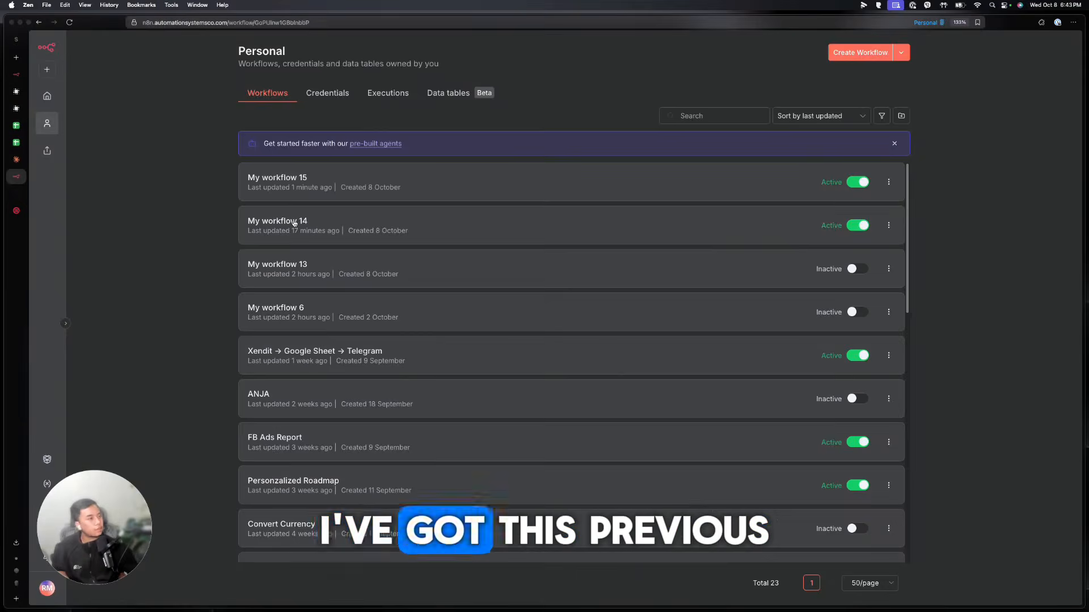
left_click(293, 219)
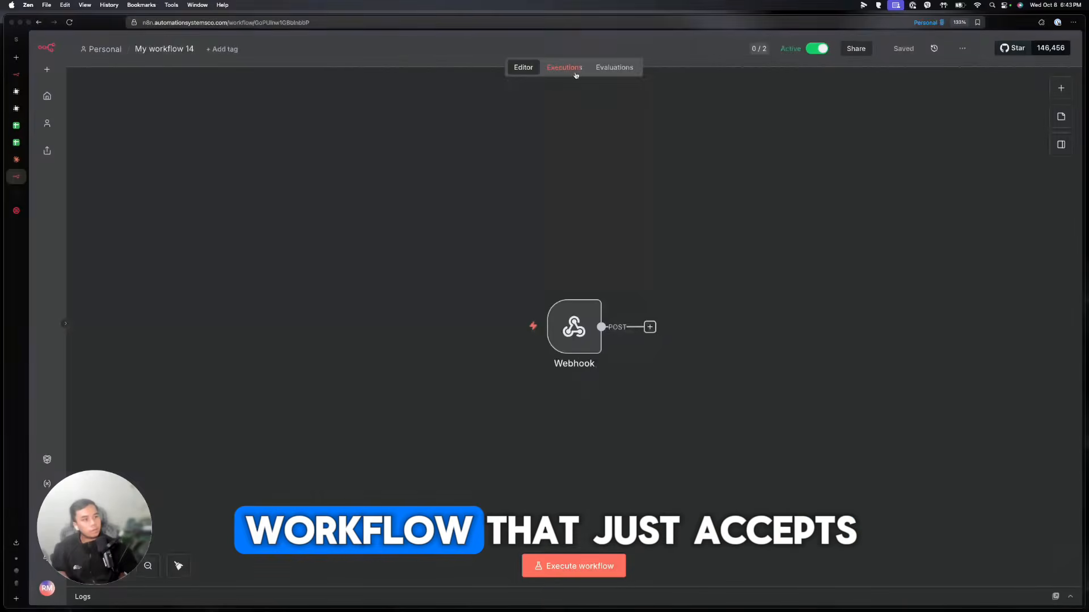
left_click(575, 69)
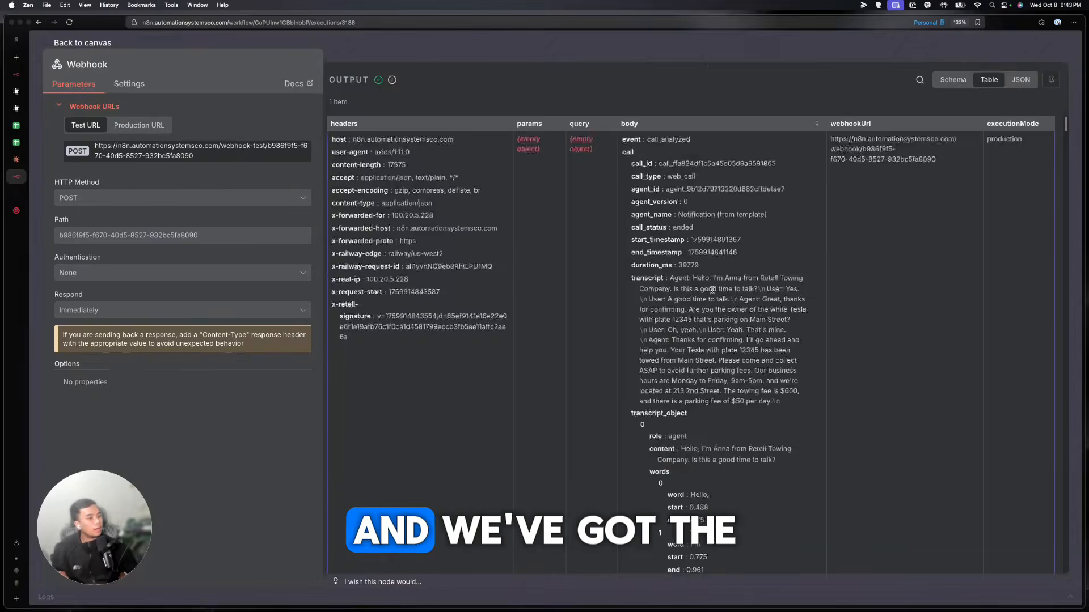
scroll(712, 291, "down", 8)
scroll(712, 291, "up", 8)
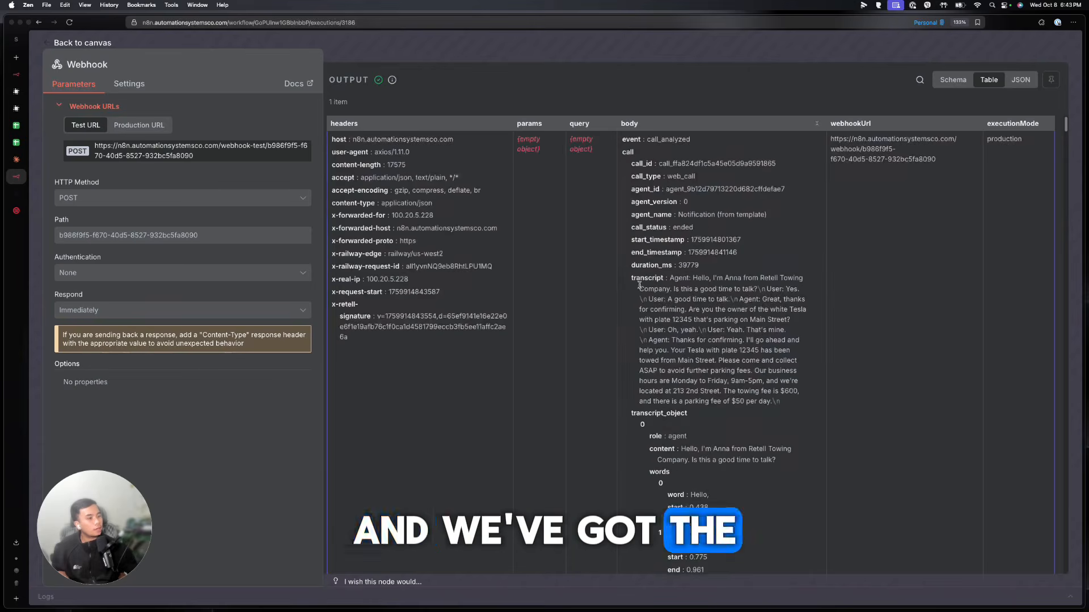
scroll(653, 299, "down", 4)
scroll(655, 302, "up", 4)
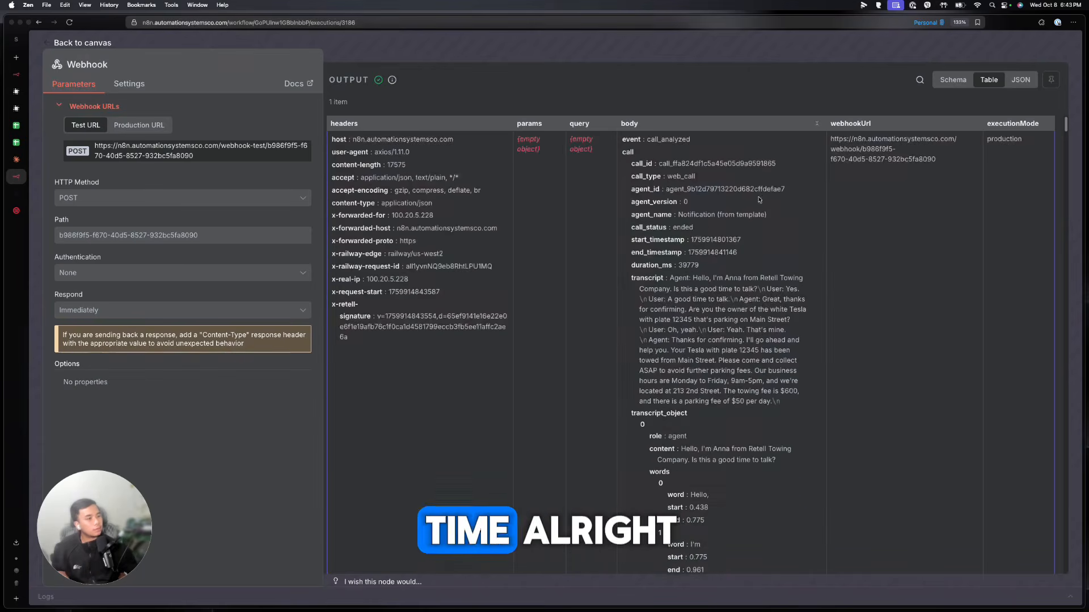
left_click(564, 55)
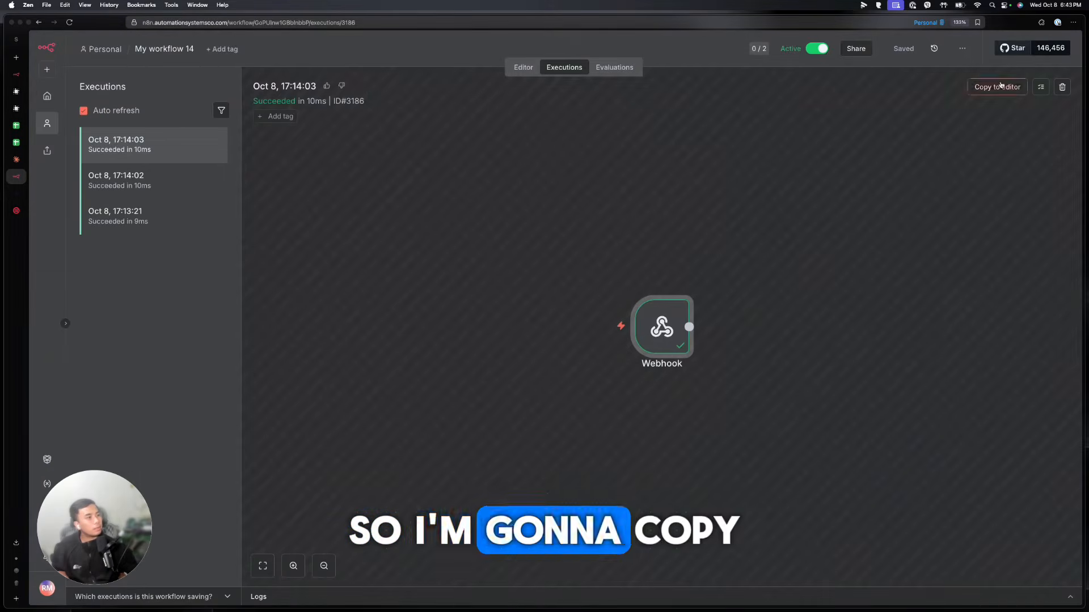
left_click(996, 87)
Add a Google Sheets append-or-update row node after the Webhook, using the Google credential and Sheet1
left_click(657, 327)
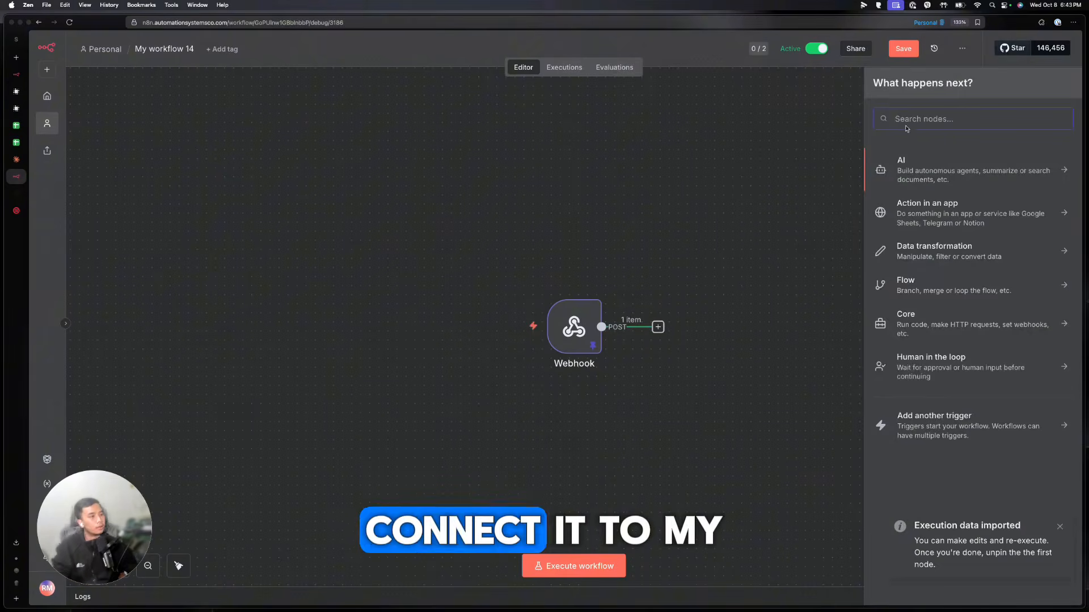
type("shee")
key("Return")
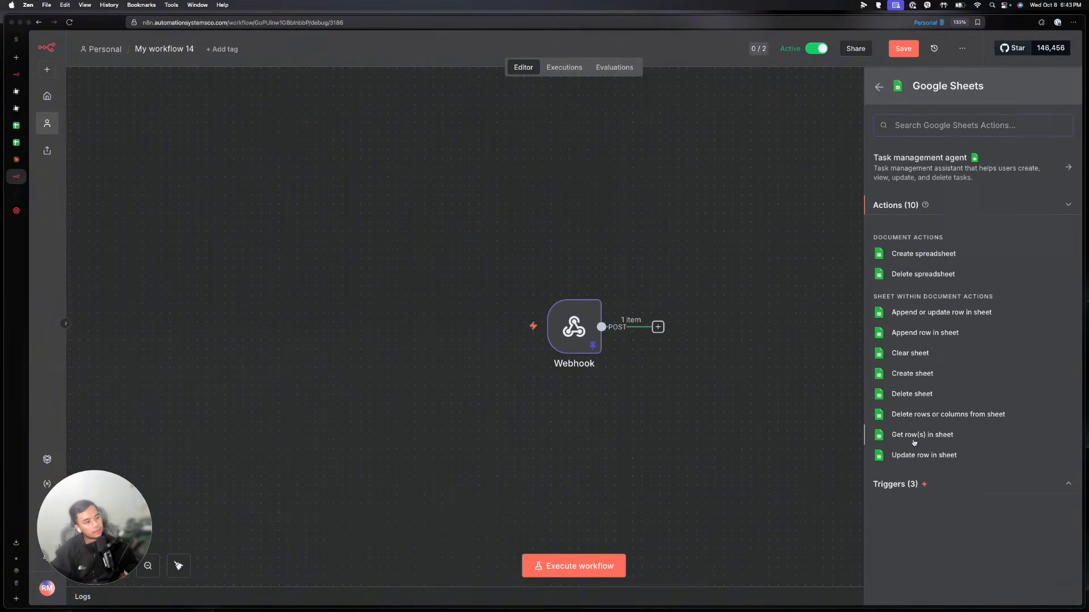
left_click(909, 310)
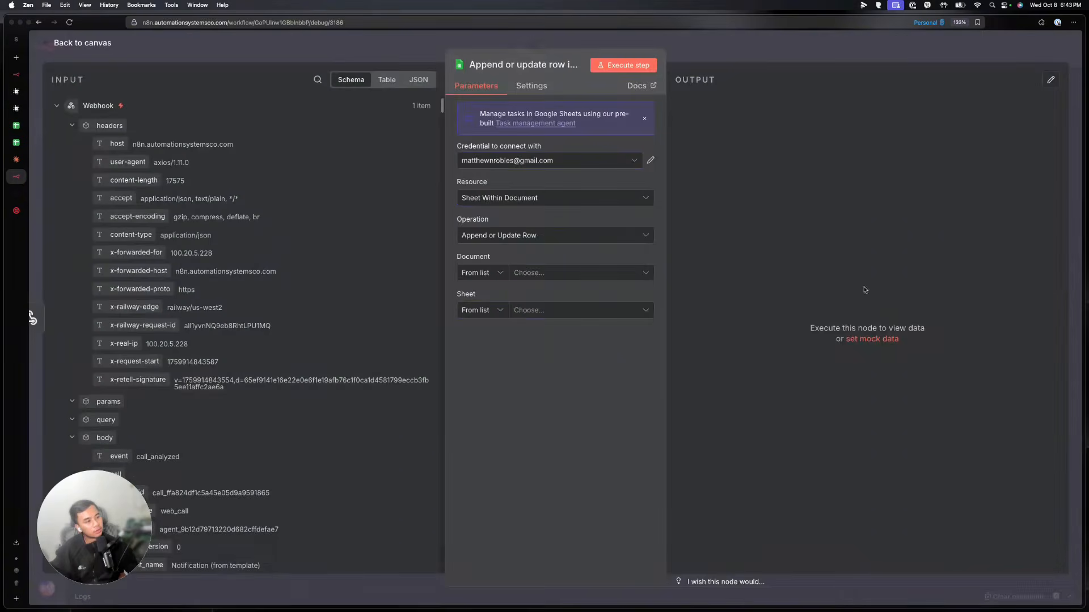
left_click(496, 159)
scroll(522, 300, "up", 1)
scroll(522, 301, "down", 1)
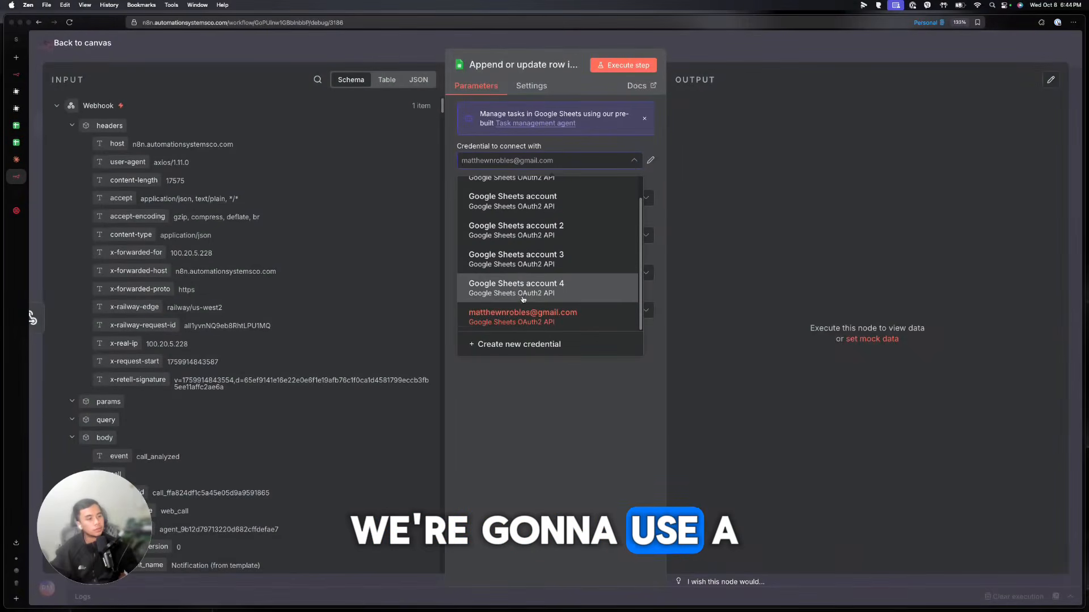
left_click(531, 312)
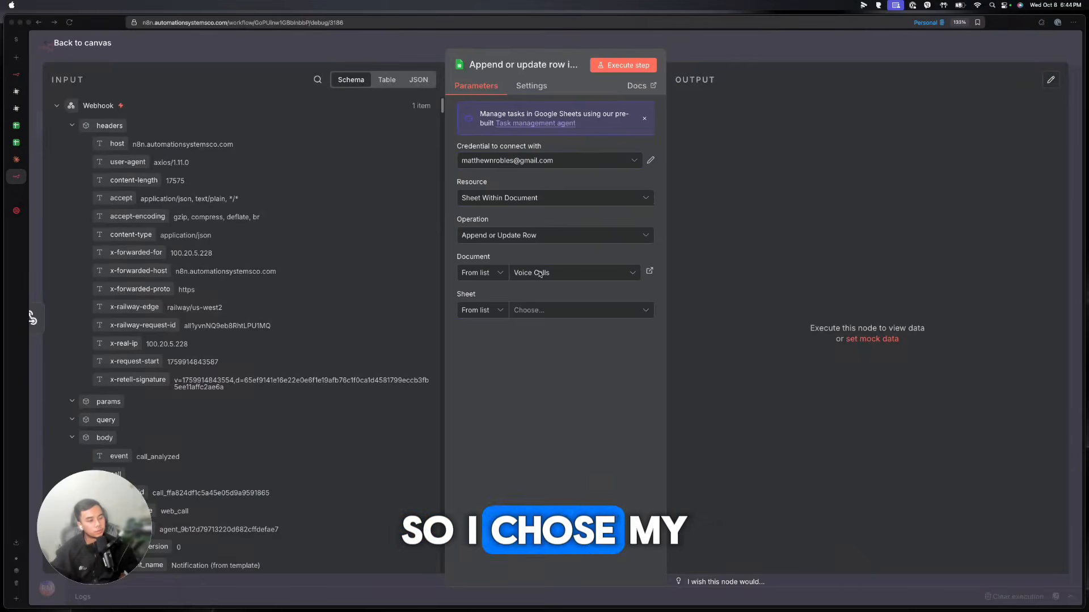
left_click(559, 310)
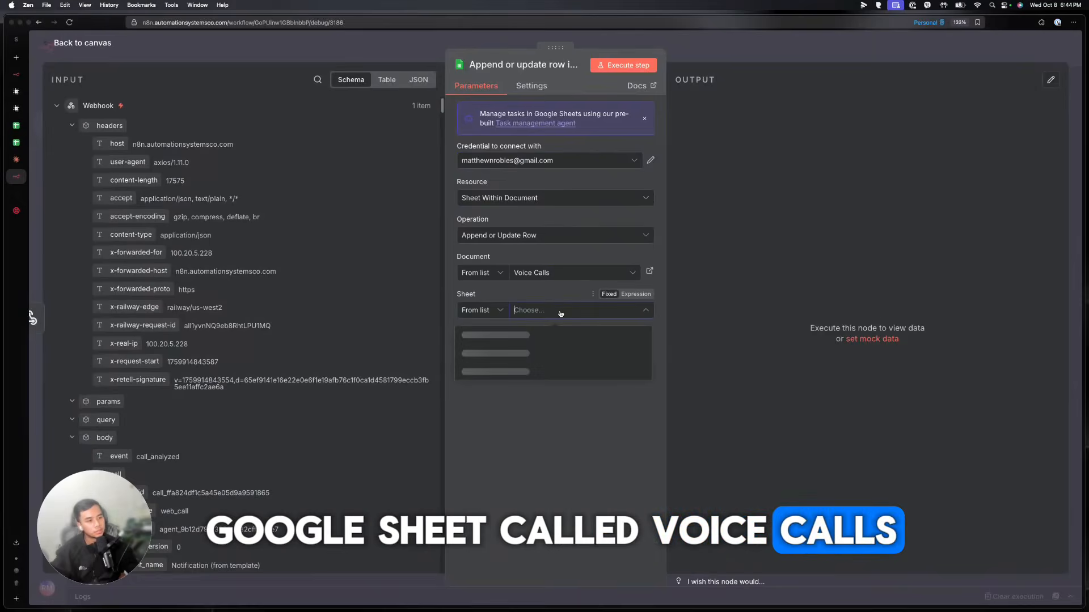
left_click(497, 342)
Map start_timestamp into the Time column and detailed_call_summary into the Summary column
scroll(497, 343, "down", 3)
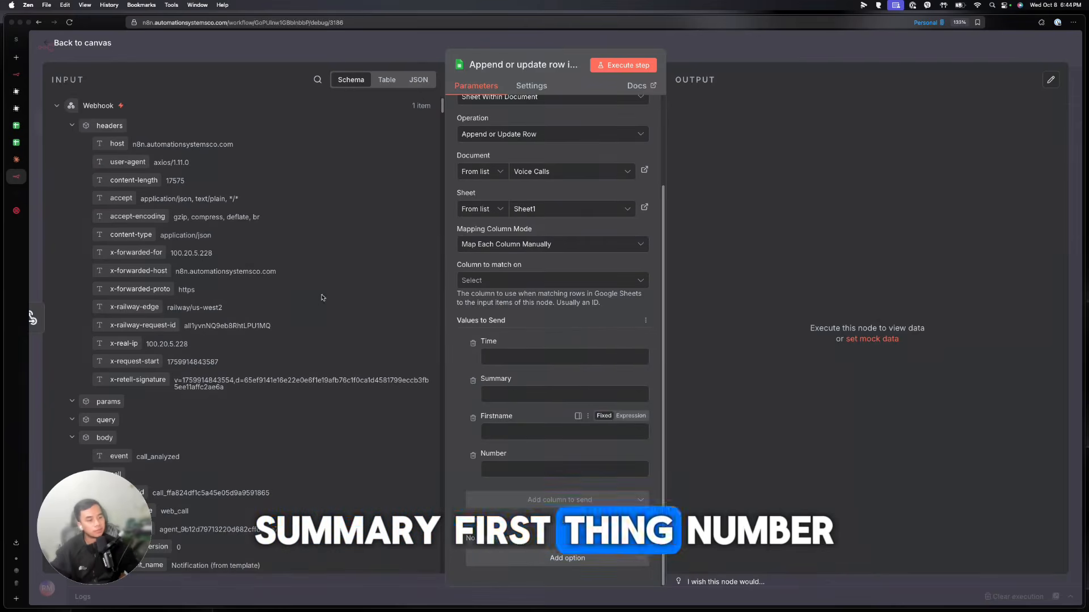
scroll(231, 270, "down", 10)
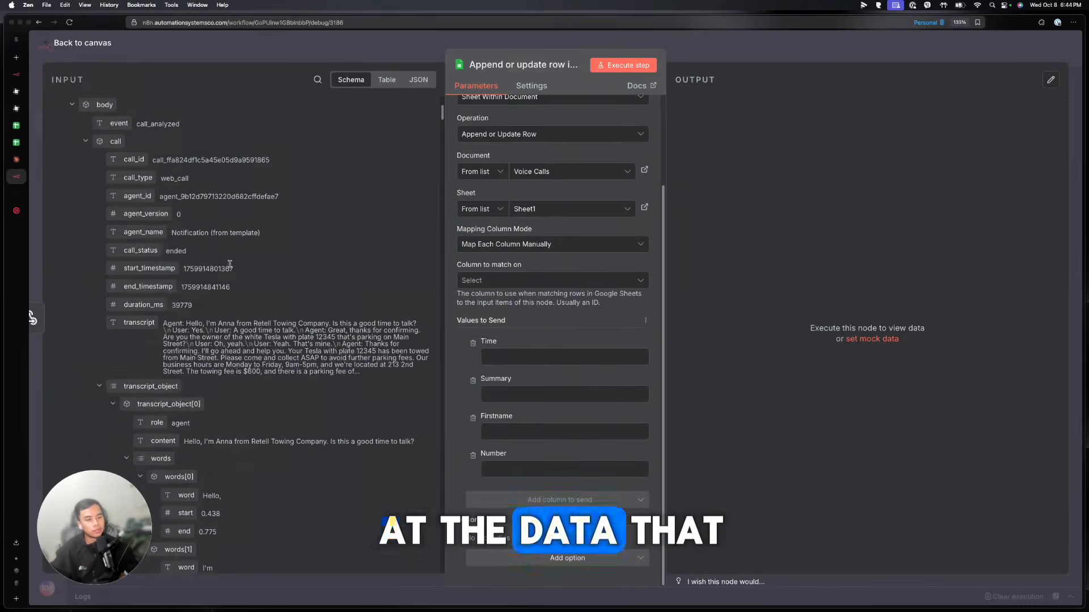
mouse_move(143, 233)
left_mouse_down()
mouse_move(499, 356)
mouse_move(521, 432)
mouse_move(145, 234)
left_mouse_up()
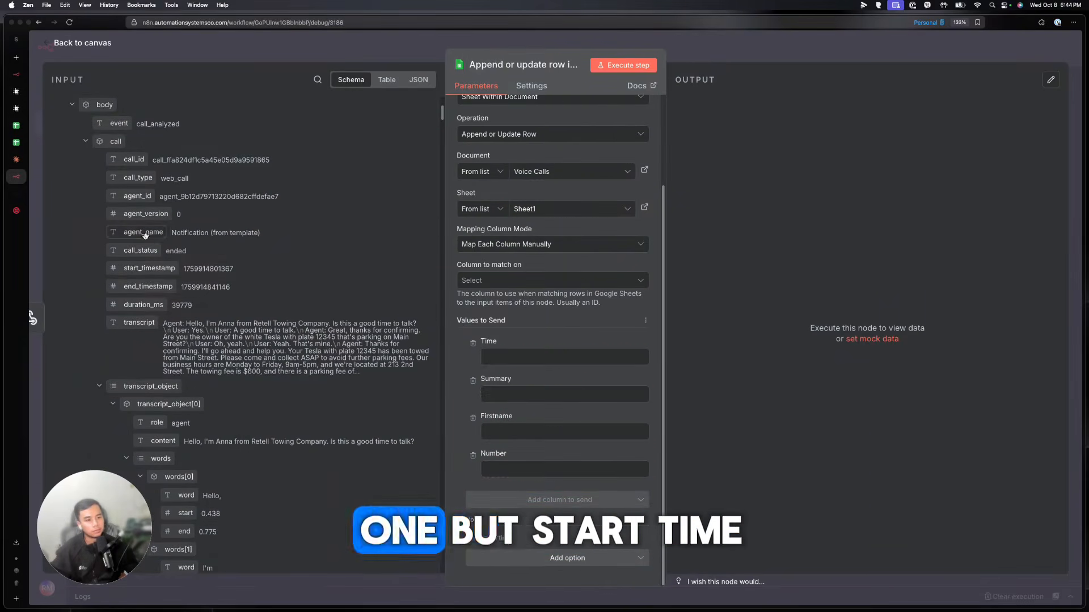
left_click_drag(144, 271, 564, 357)
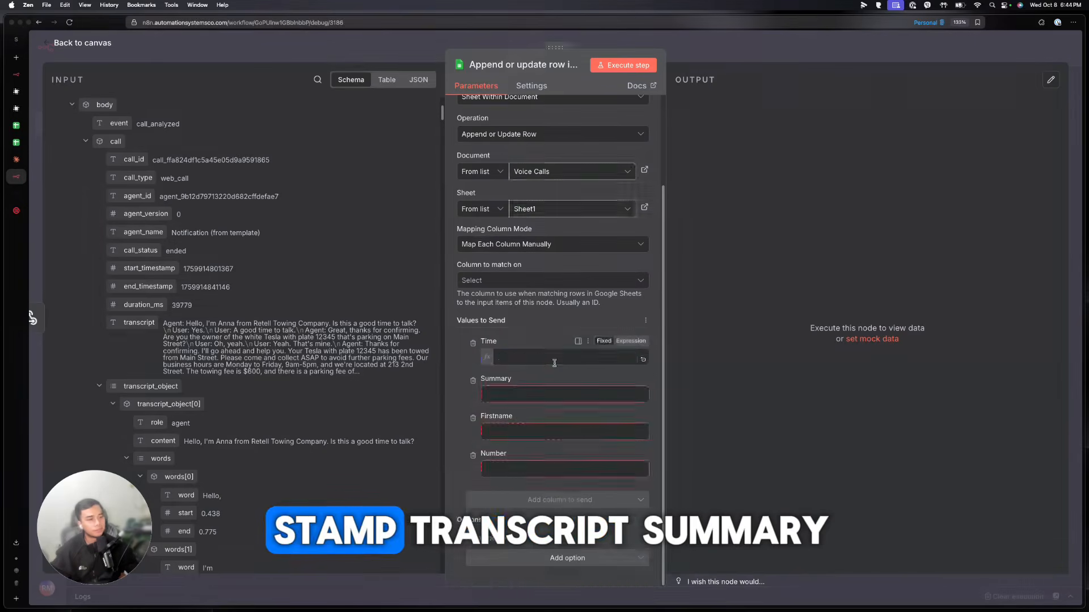
left_click_drag(139, 323, 561, 417)
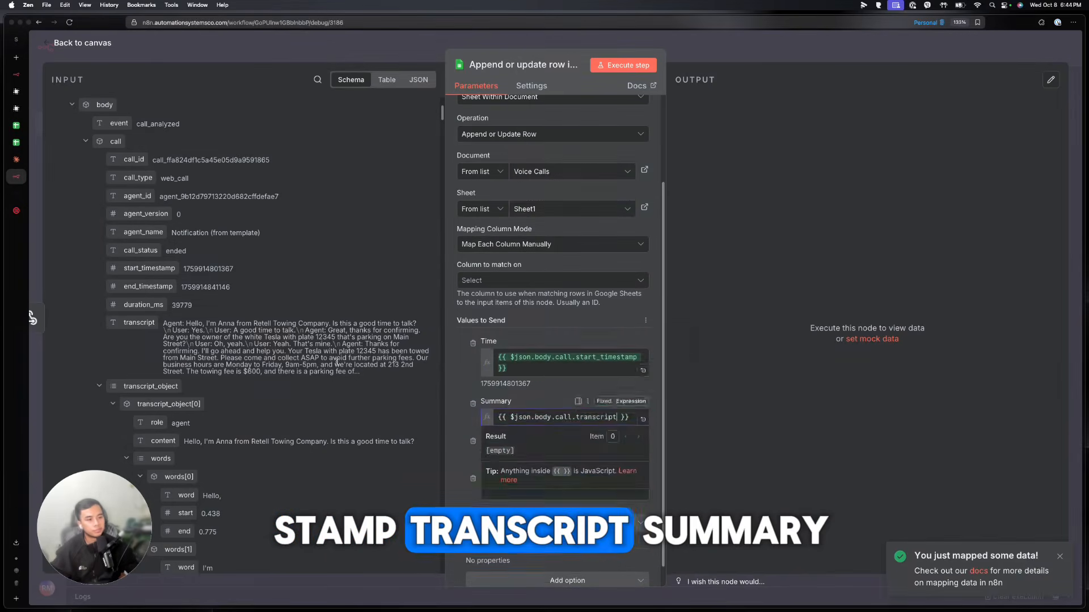
scroll(227, 340, "down", 5)
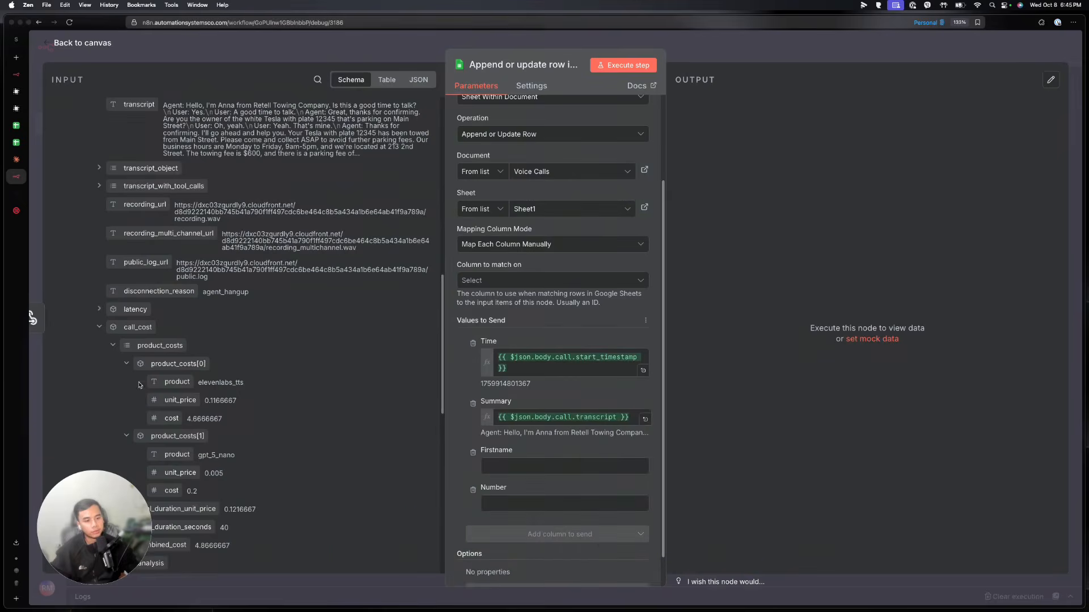
left_click(100, 327)
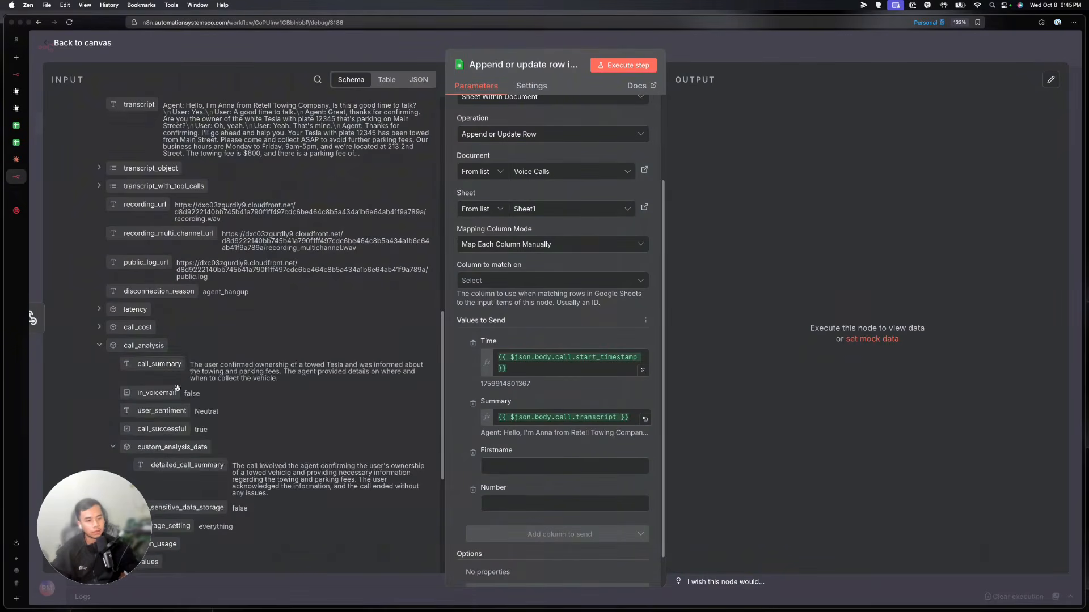
scroll(177, 388, "down", 3)
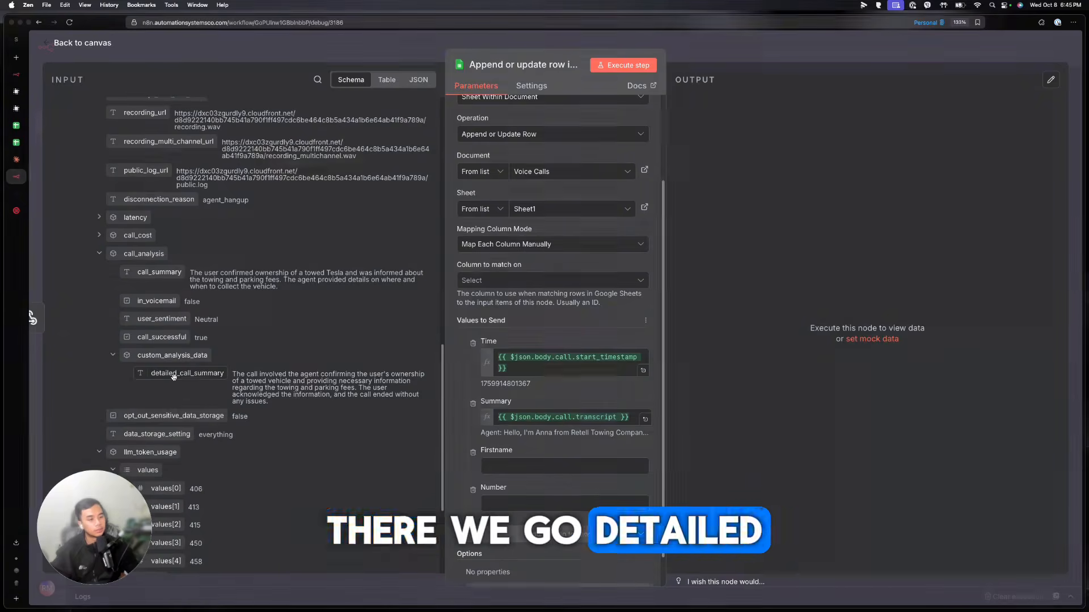
left_click_drag(174, 377, 573, 419)
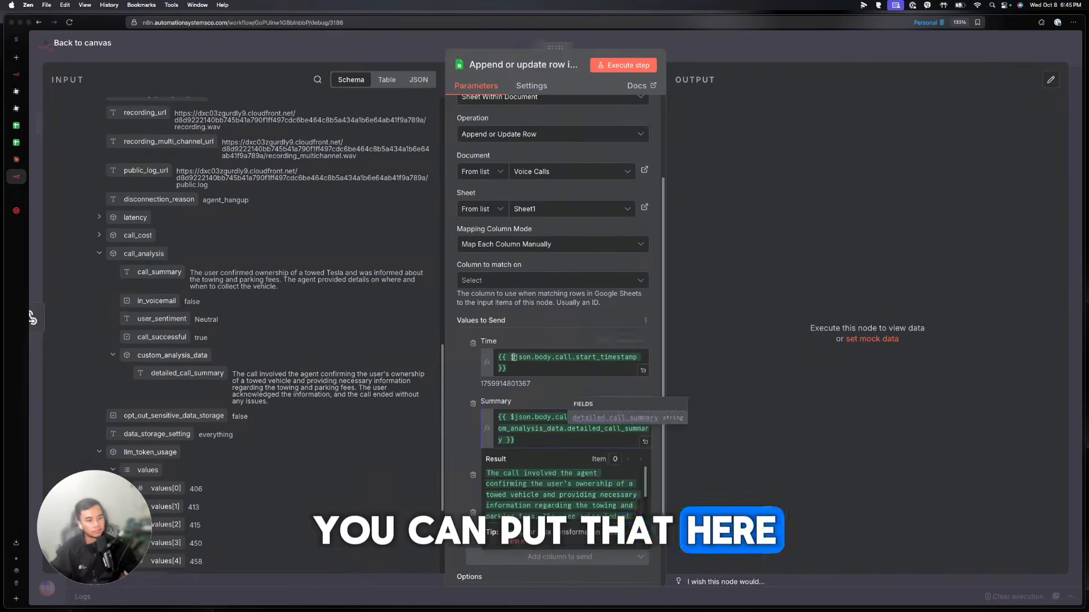
left_click(319, 365)
Map the transcript into the Firstname column and return to the workflow canvas
scroll(319, 364, "down", 4)
scroll(150, 377, "up", 10)
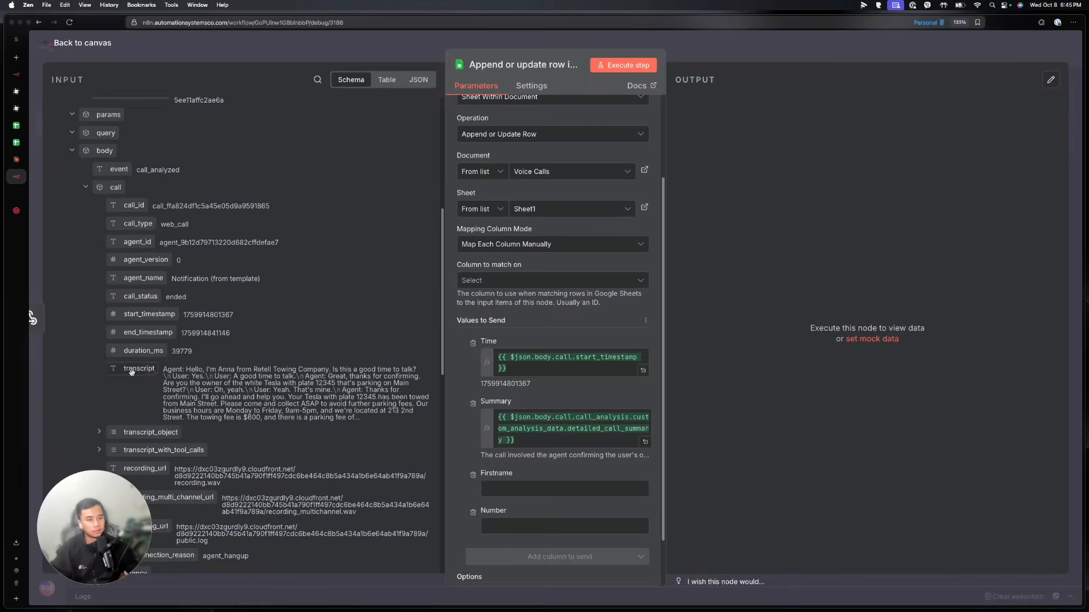
left_click_drag(131, 371, 519, 494)
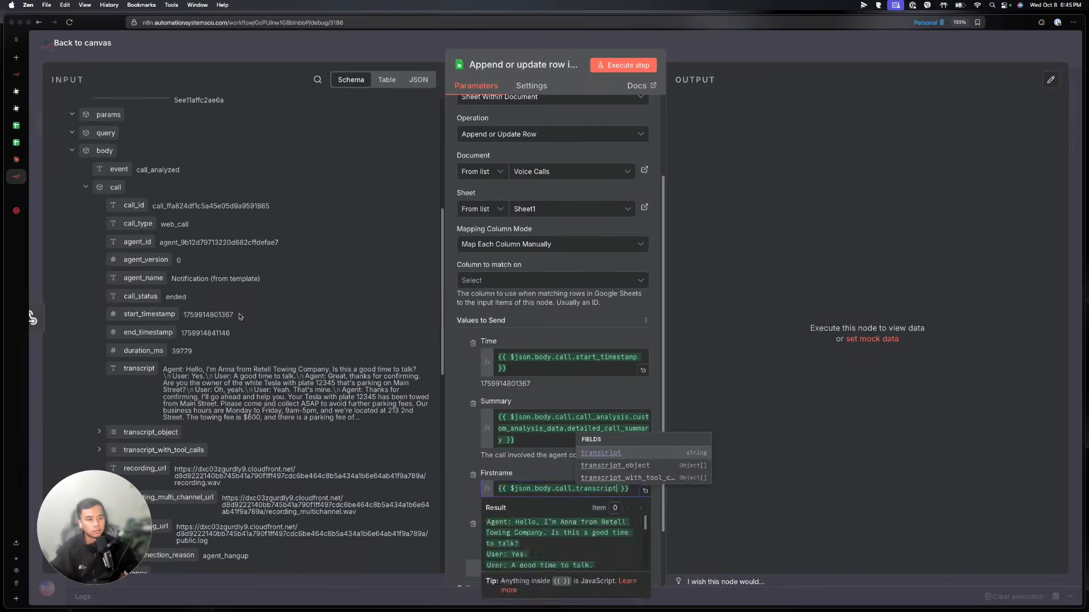
left_click(311, 312)
scroll(311, 312, "down", 5)
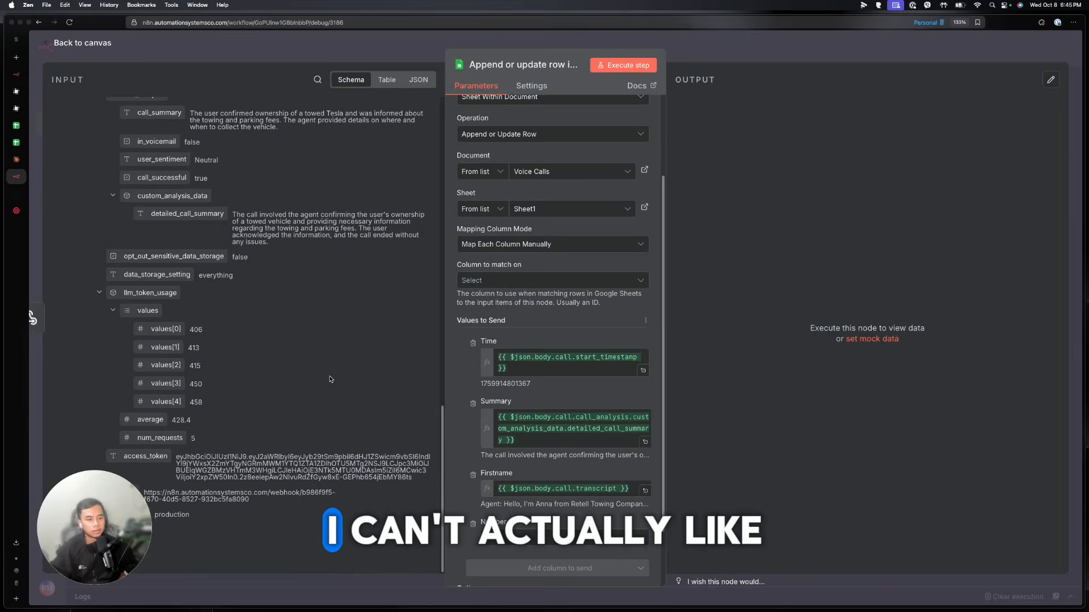
scroll(231, 377, "up", 1)
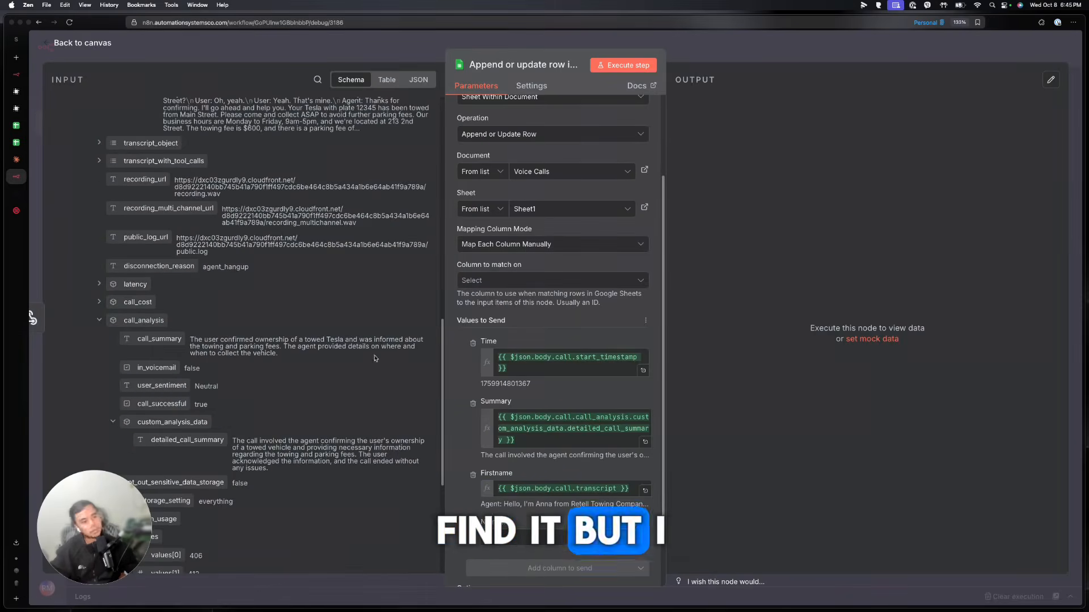
left_click(713, 54)
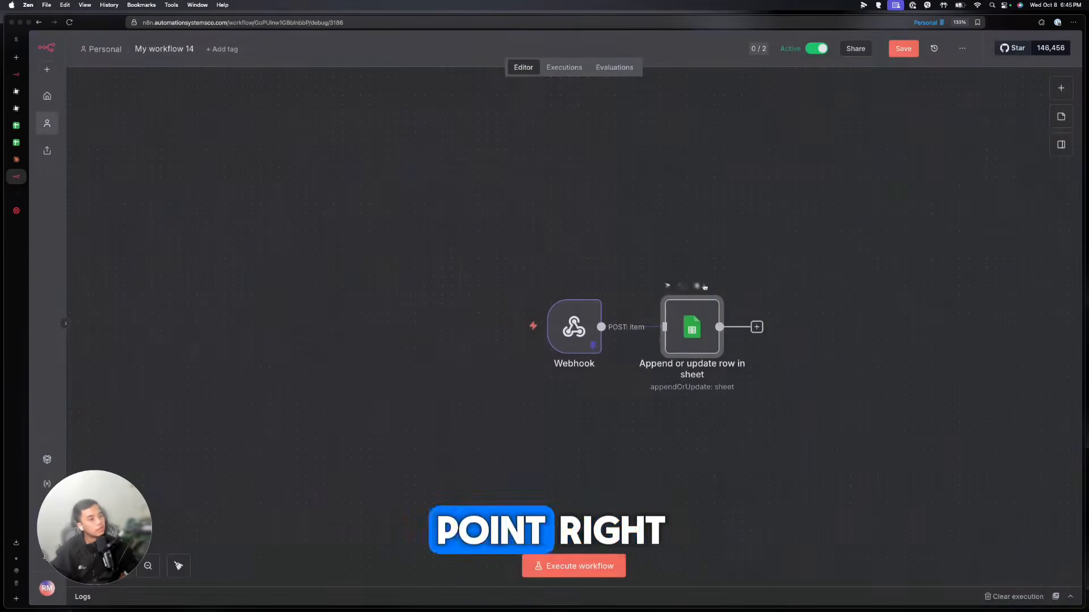
Set the Sheets node to match rows on Time, rerun it, and check row 2 in Voice Calls
left_click(669, 286)
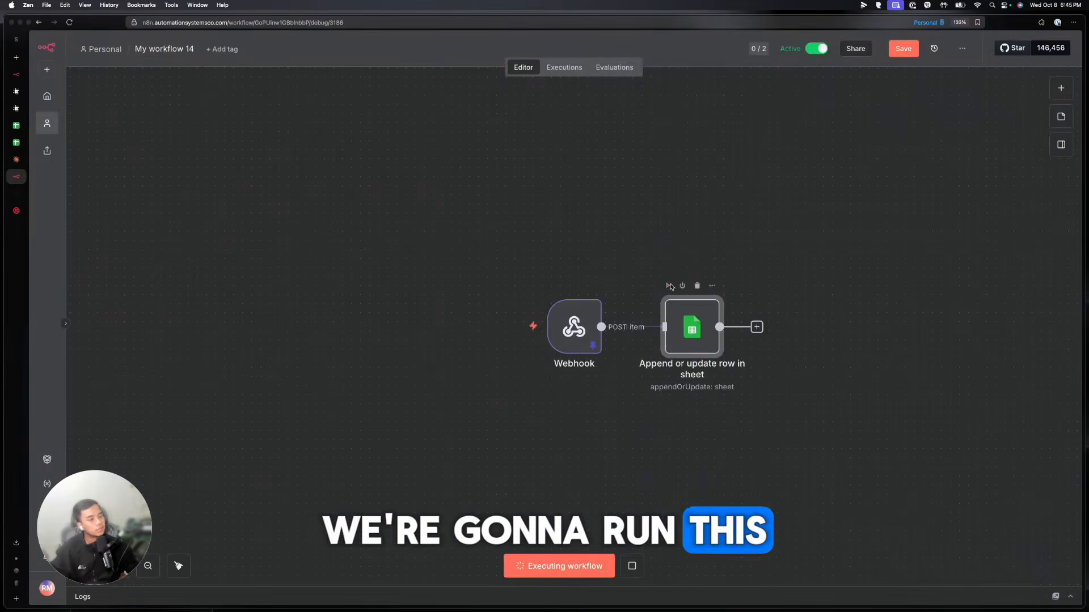
double_click(703, 316)
left_click(497, 381)
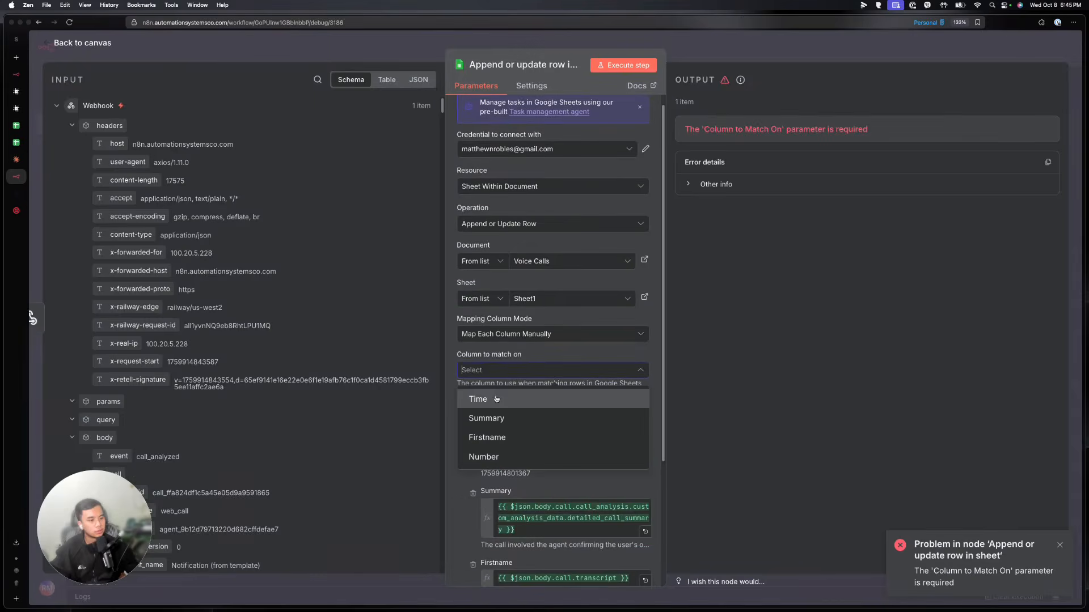
left_click(497, 400)
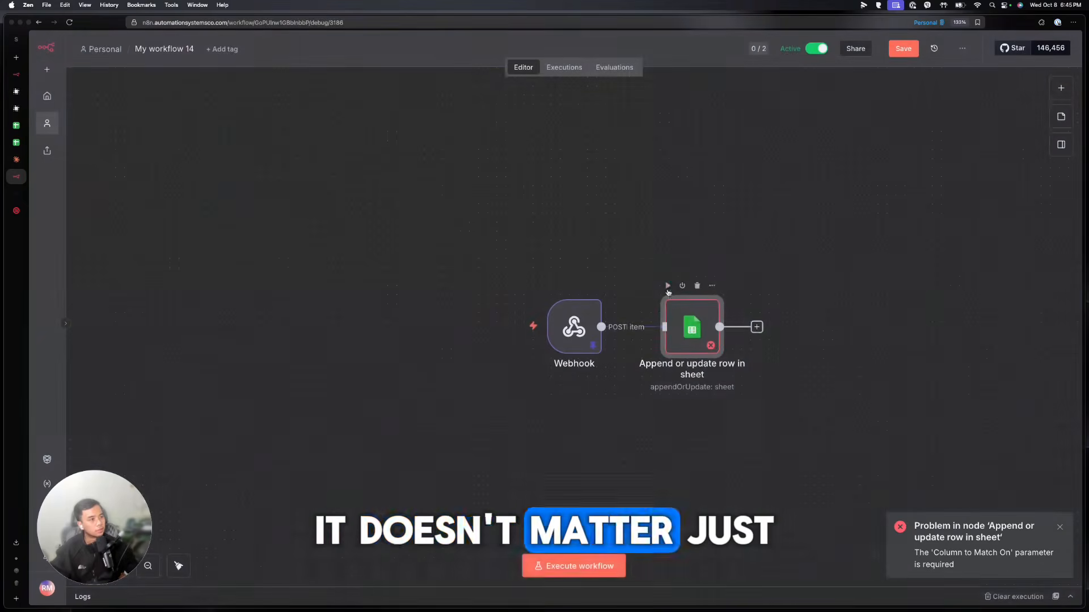
left_click(667, 286)
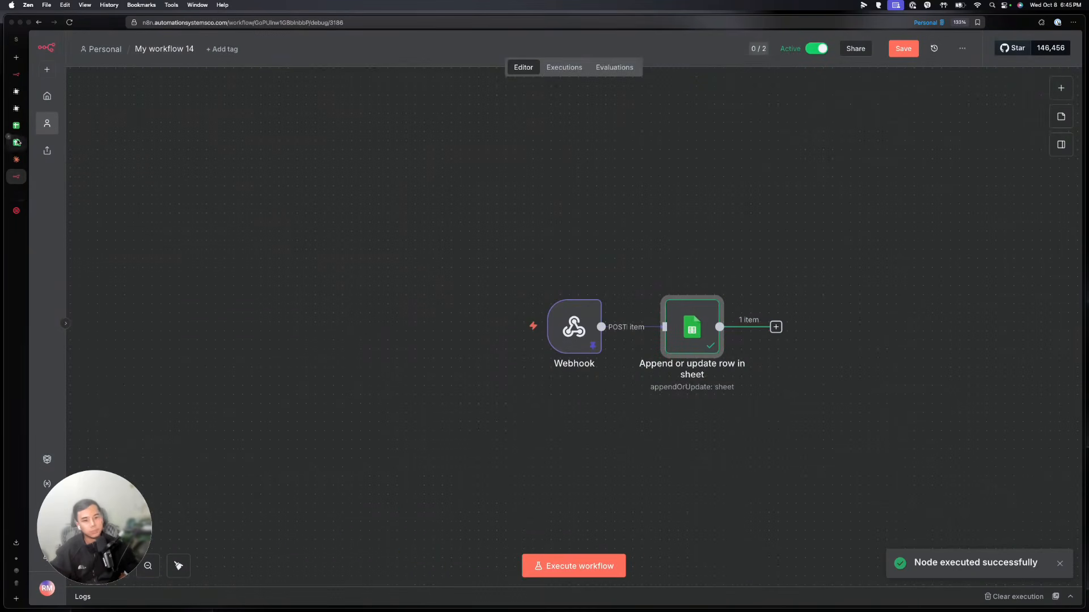
left_click(17, 143)
left_click(72, 148)
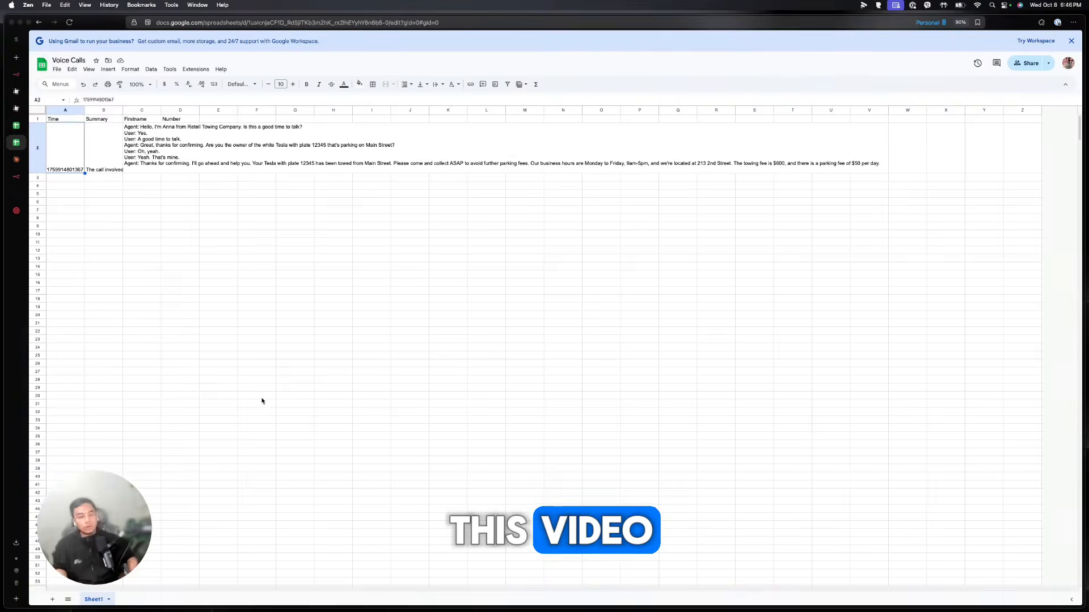
Leave the Voice Calls spreadsheet and go back to the Retell AI agent editor
left_click(16, 211)
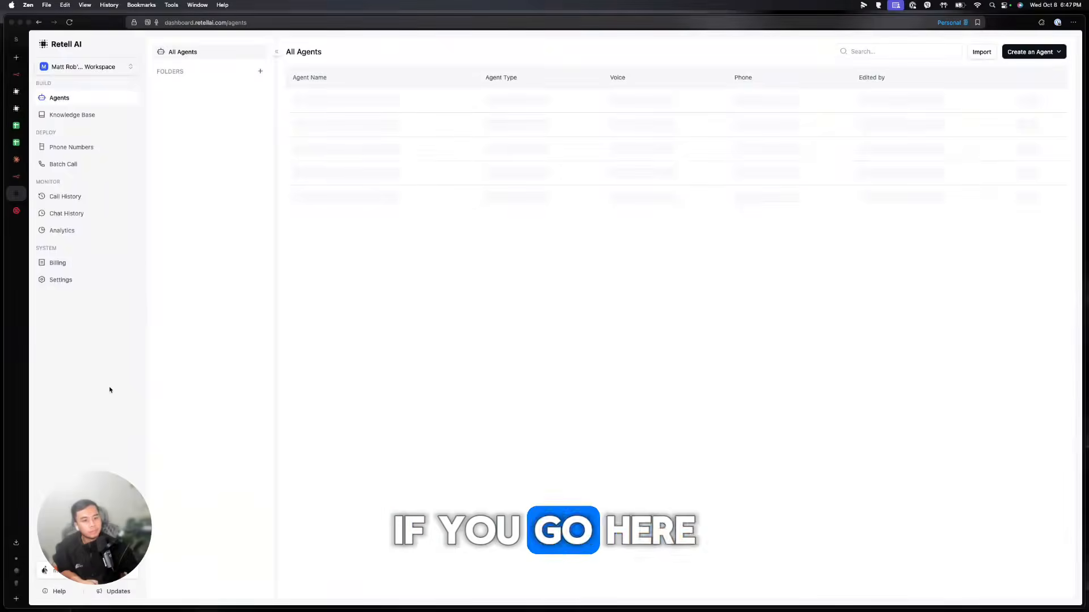
Drag across the lower-left area of the Retell AI All Agents page
left_click_drag(96, 513, 183, 509)
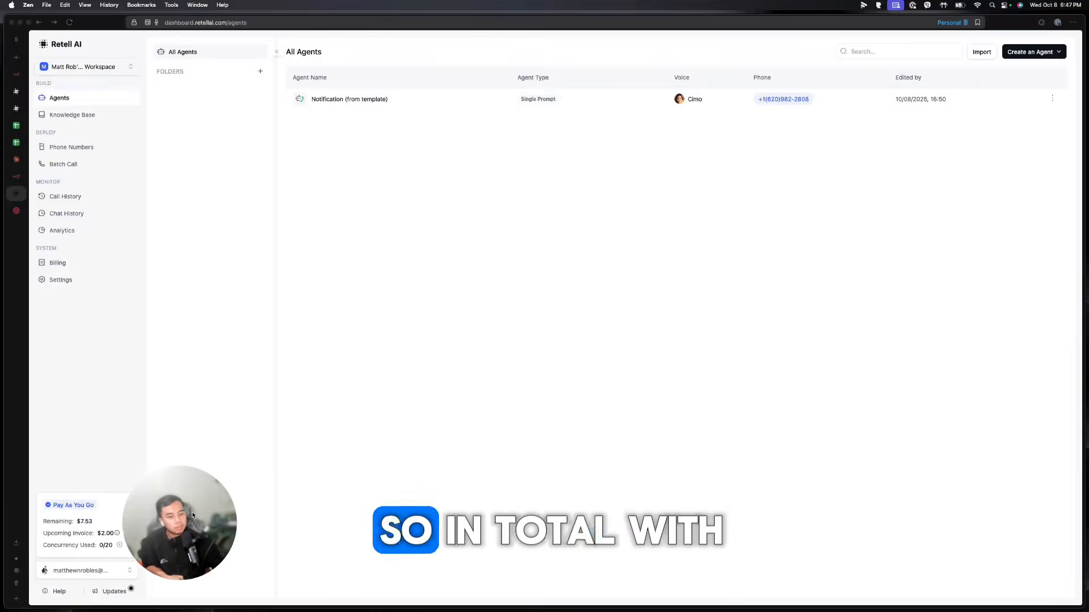
left_click_drag(191, 518, 95, 530)
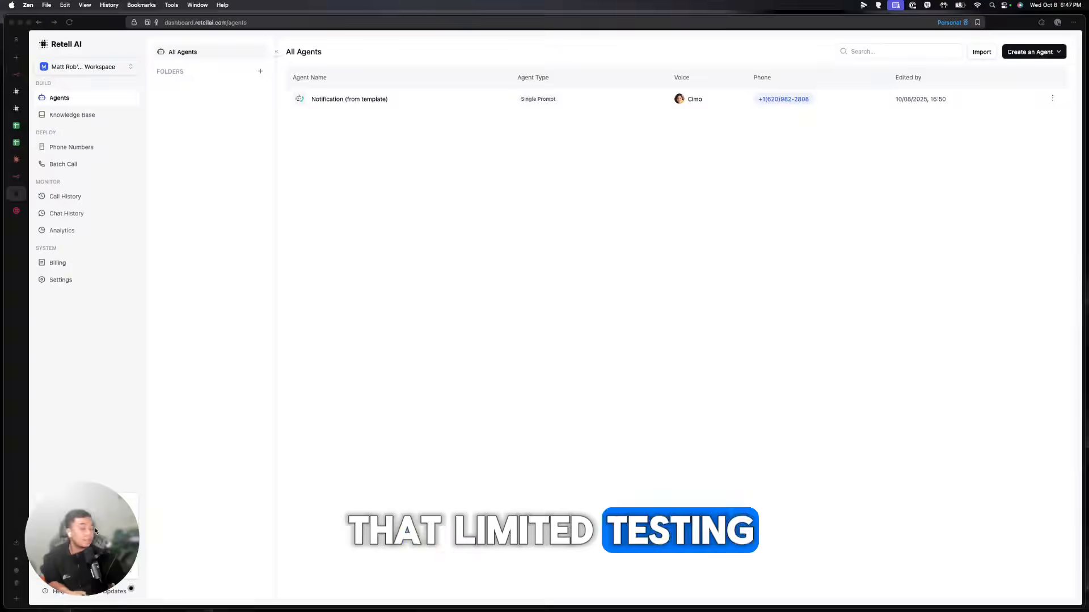